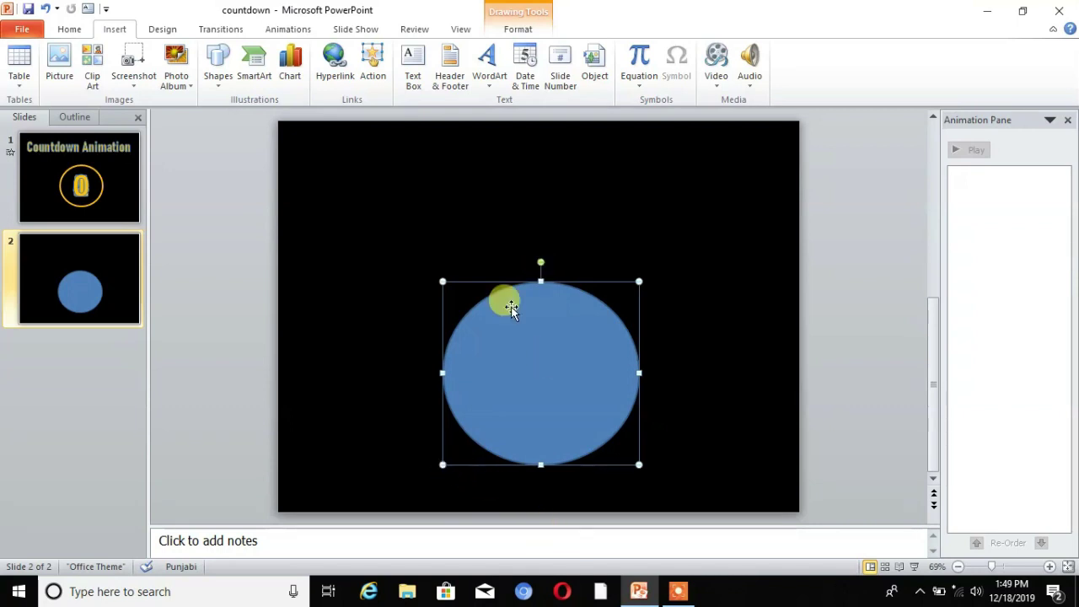
- Fill the large circle with standard orange and remove its outline
click(518, 30)
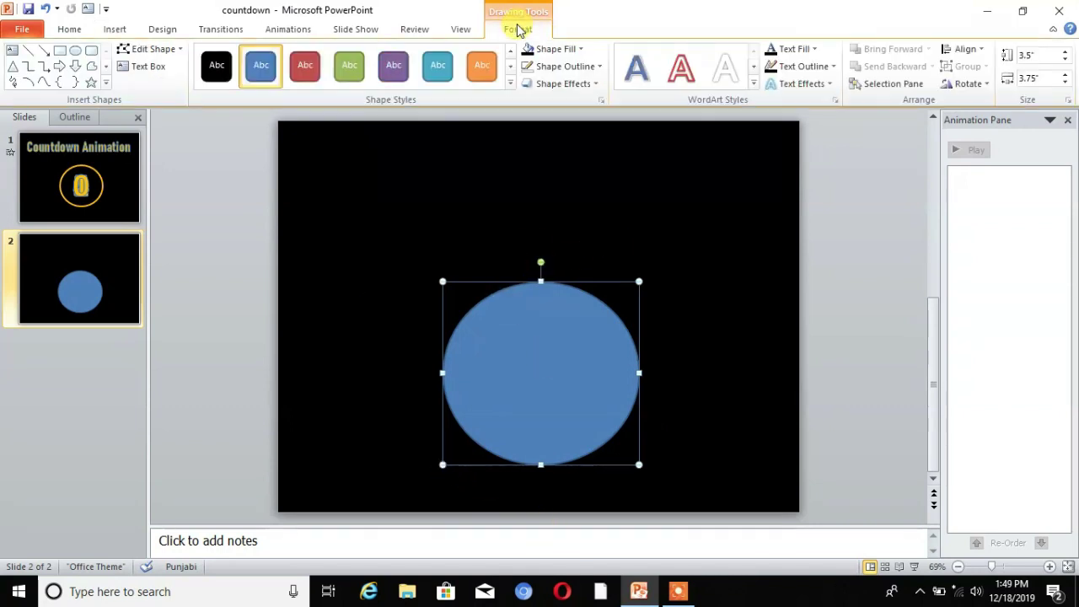
click(578, 50)
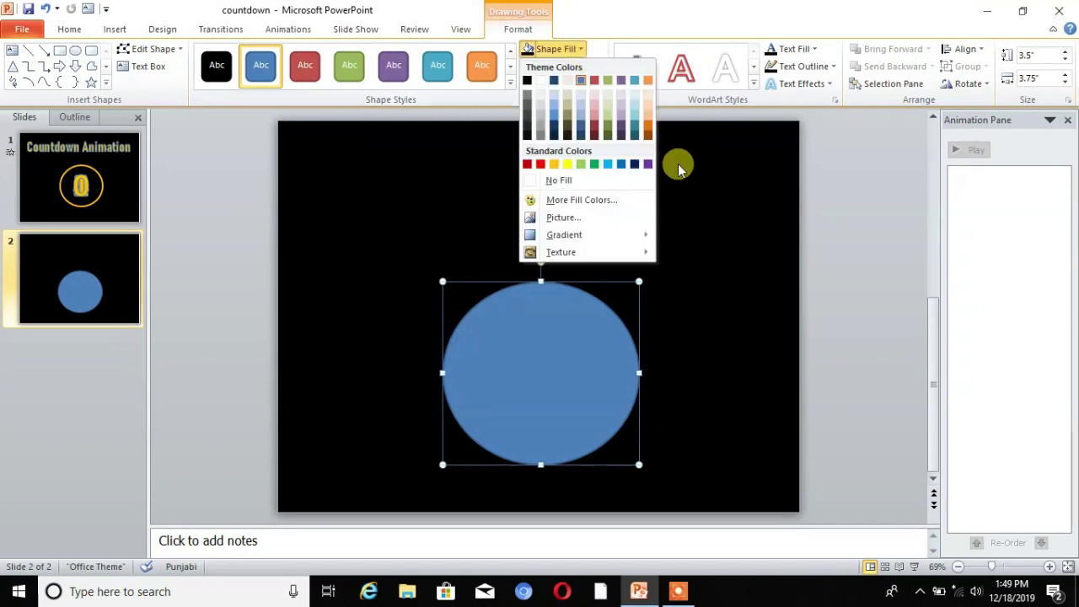
click(554, 163)
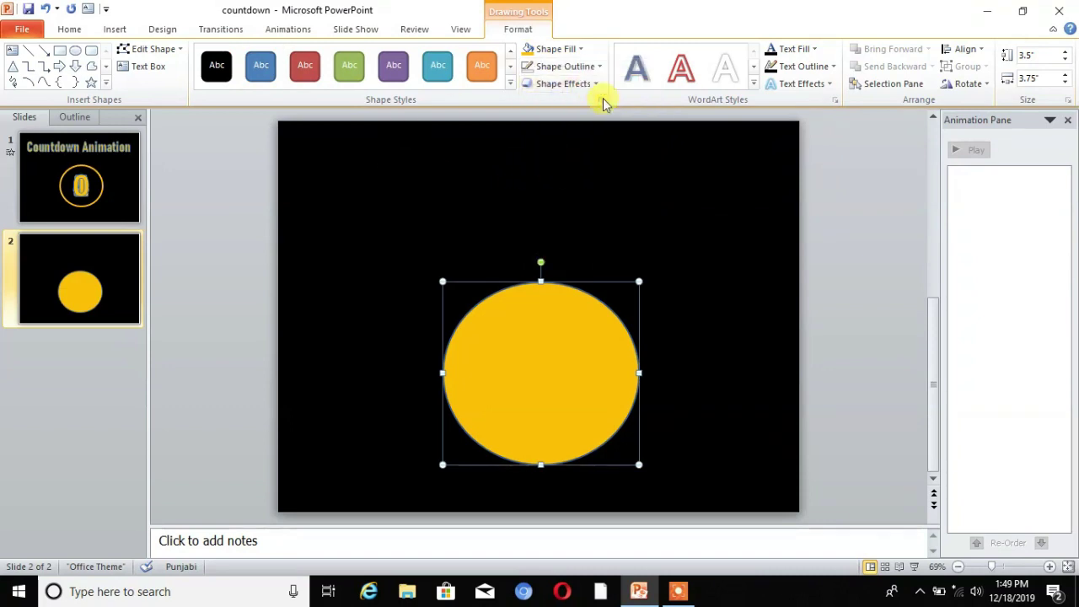
click(586, 67)
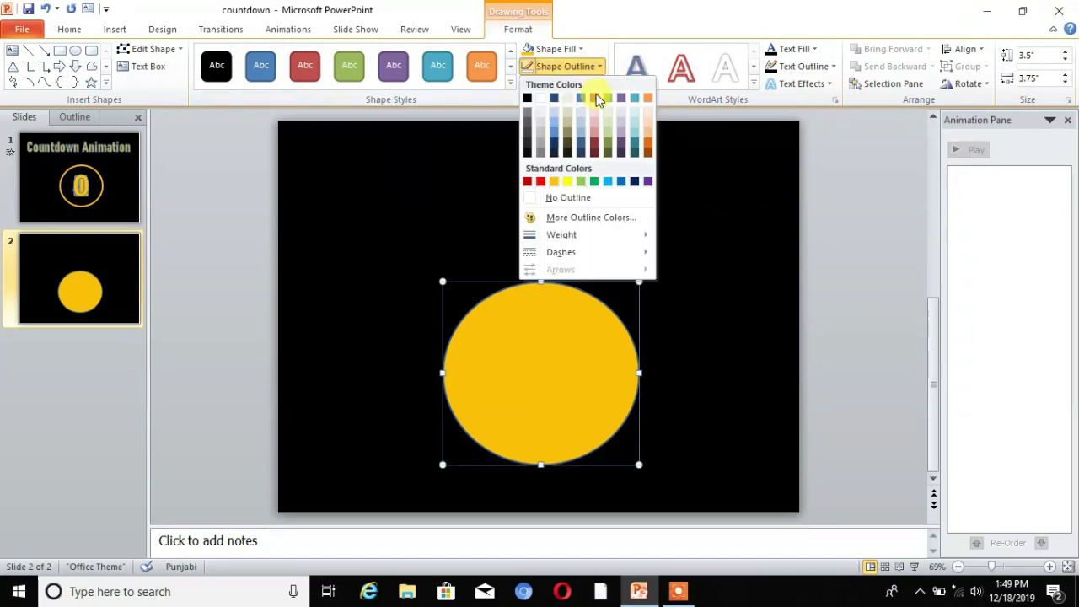
click(573, 199)
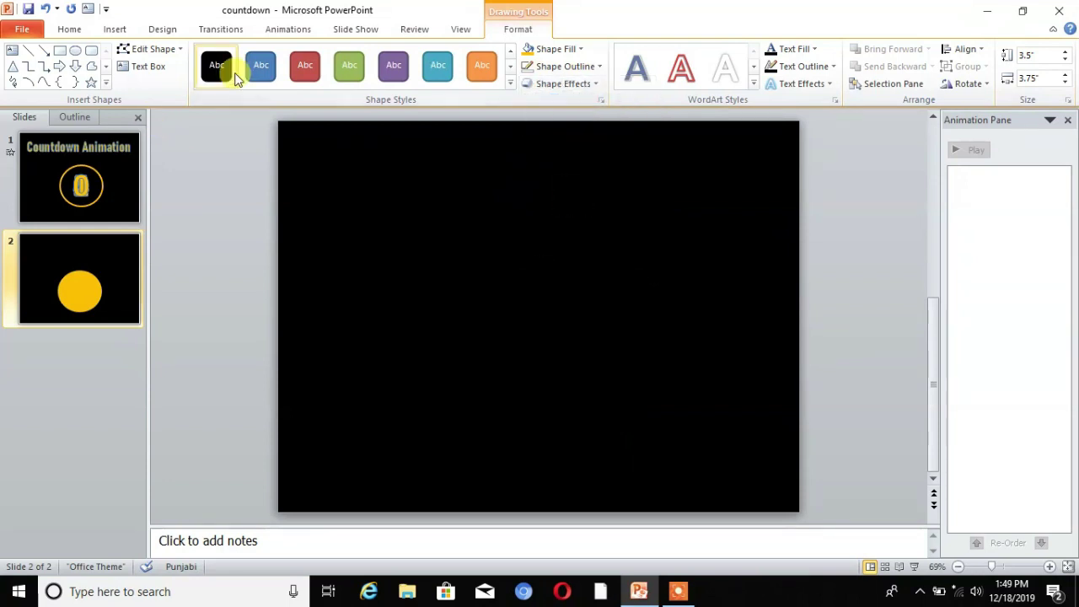
- Add a second circle about 3.17" high and 3.31" wide, centred inside the orange circle
click(74, 52)
click(539, 362)
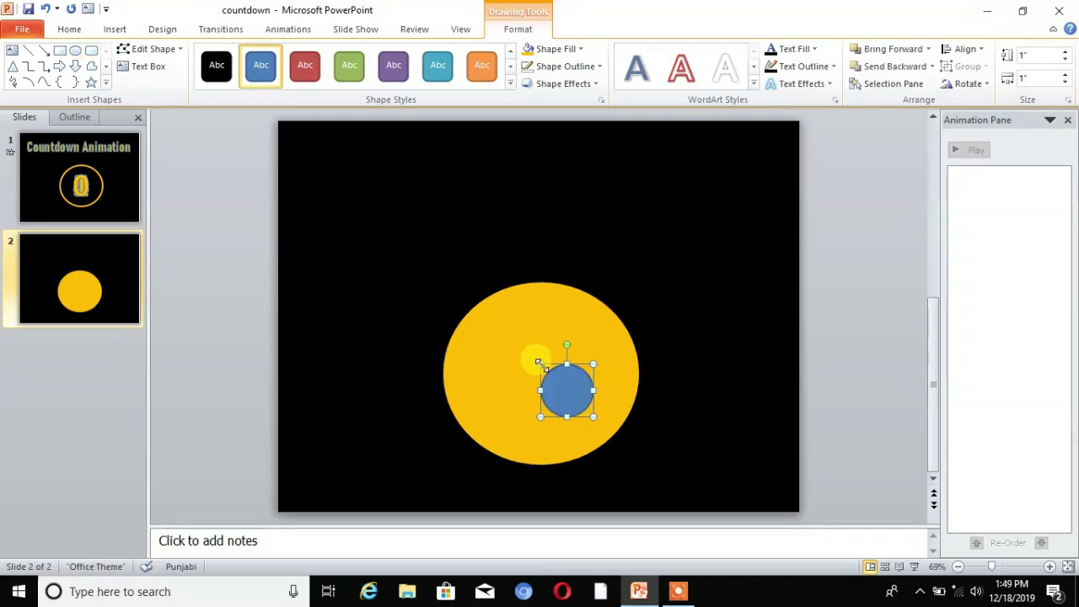
drag(540, 416, 424, 511)
drag(511, 429, 546, 373)
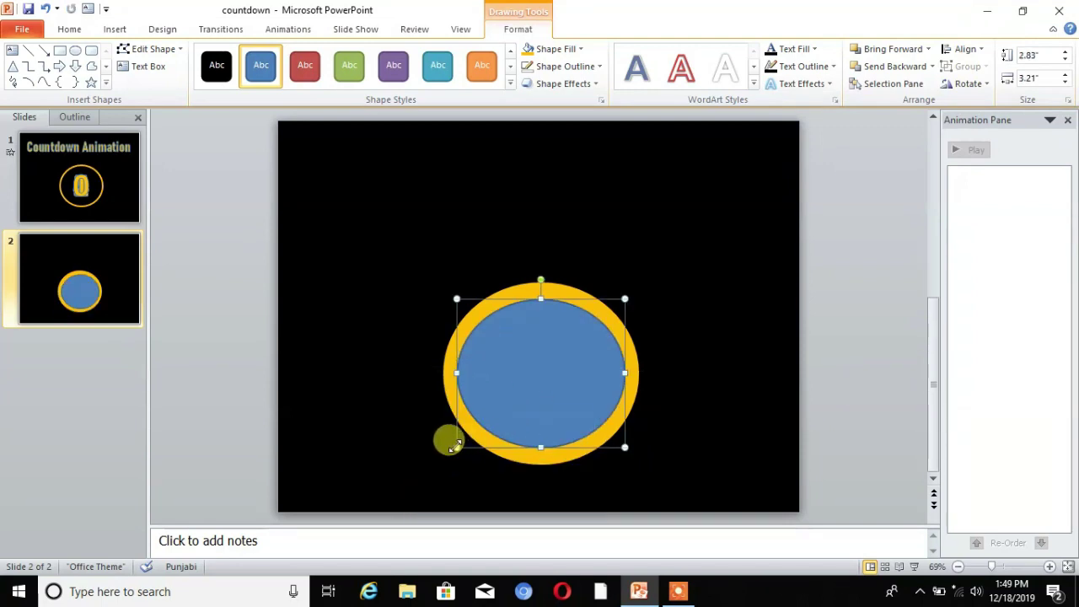
drag(457, 447, 451, 465)
drag(517, 411, 522, 406)
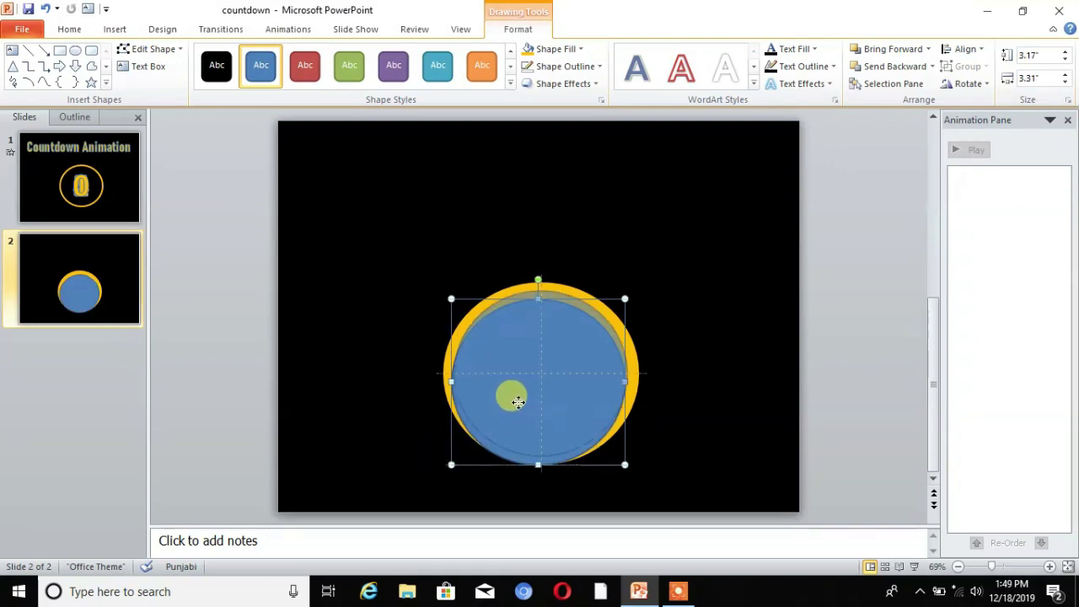
drag(518, 400, 519, 400)
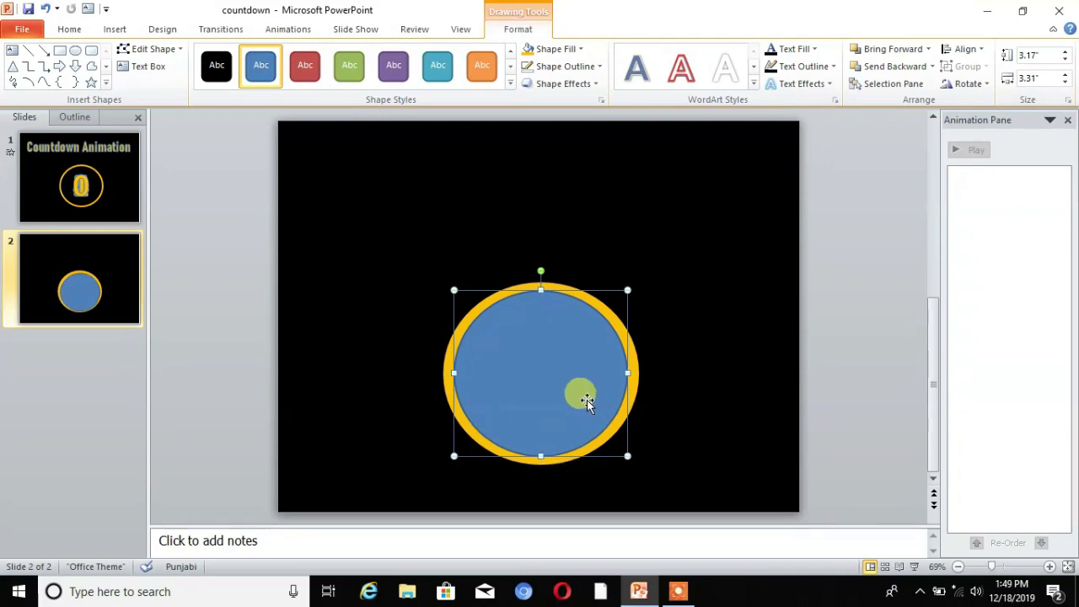
- Fill the inner circle with black and remove its outline so that an orange ring is formed
click(584, 49)
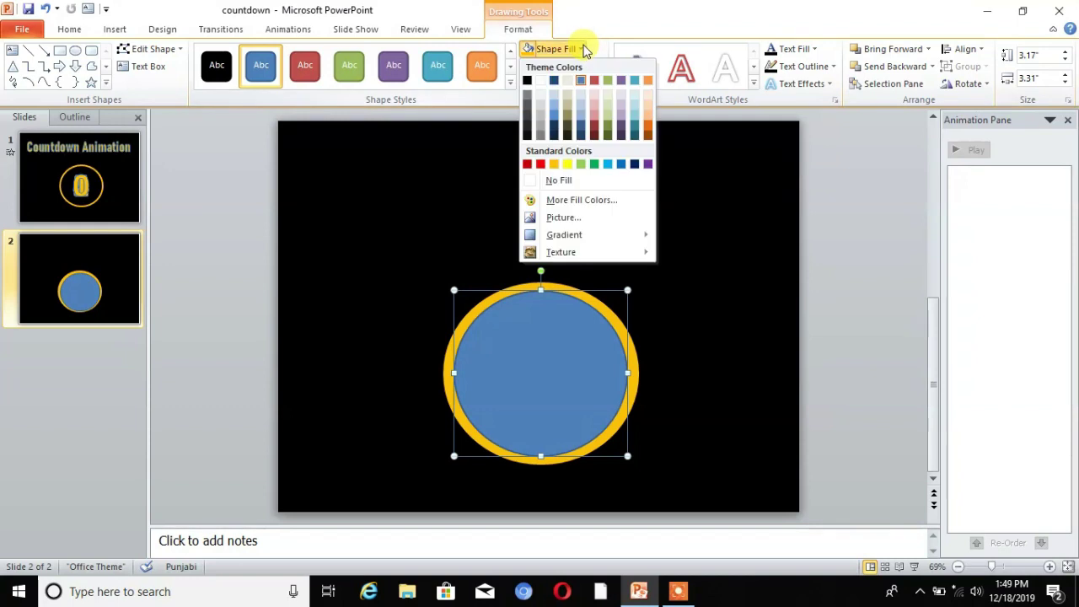
click(527, 80)
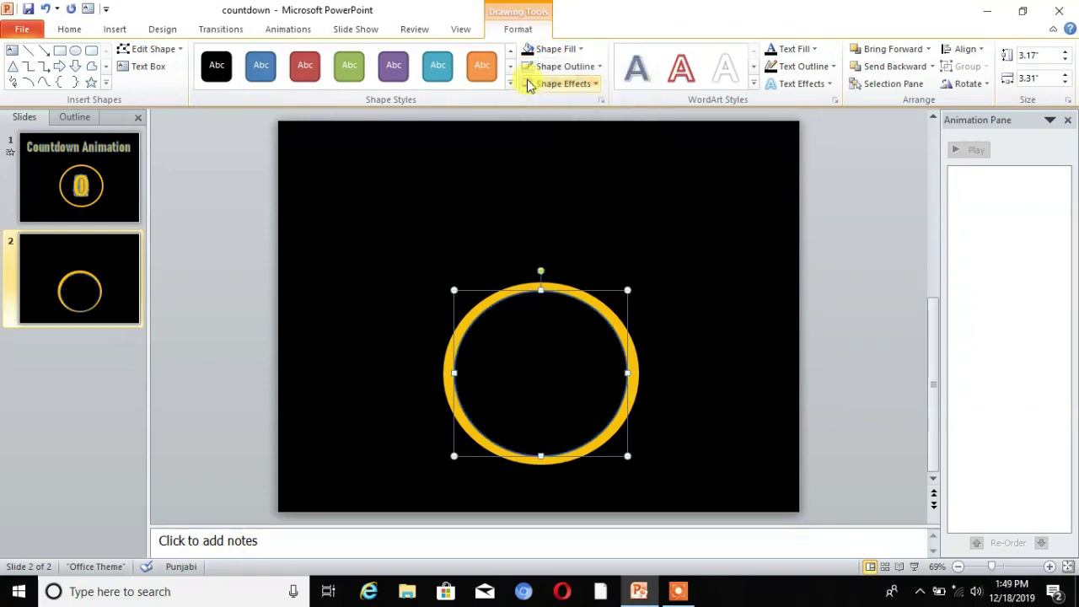
click(599, 66)
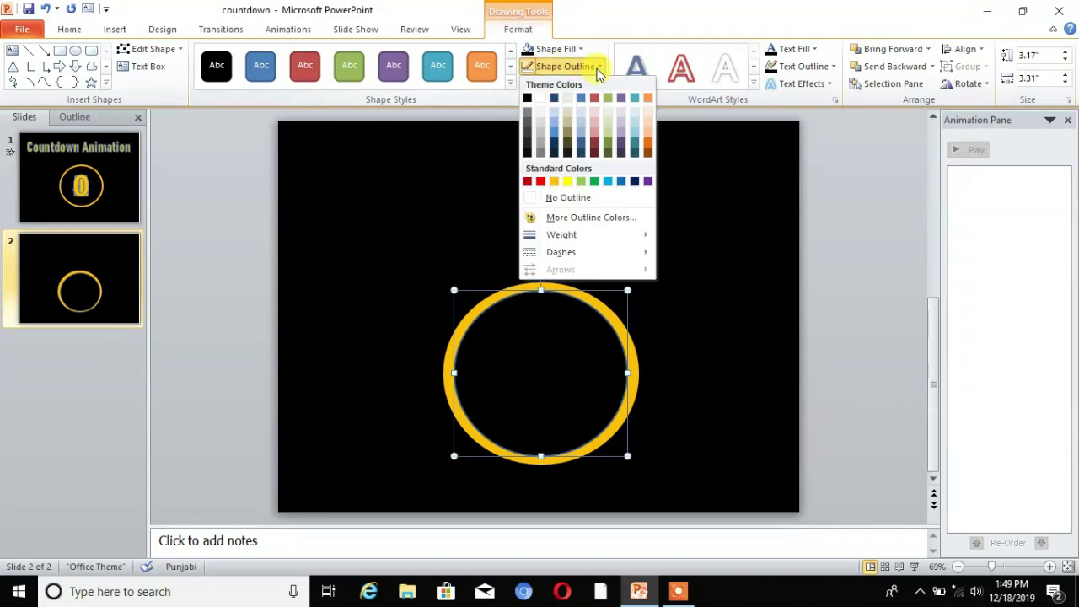
click(563, 198)
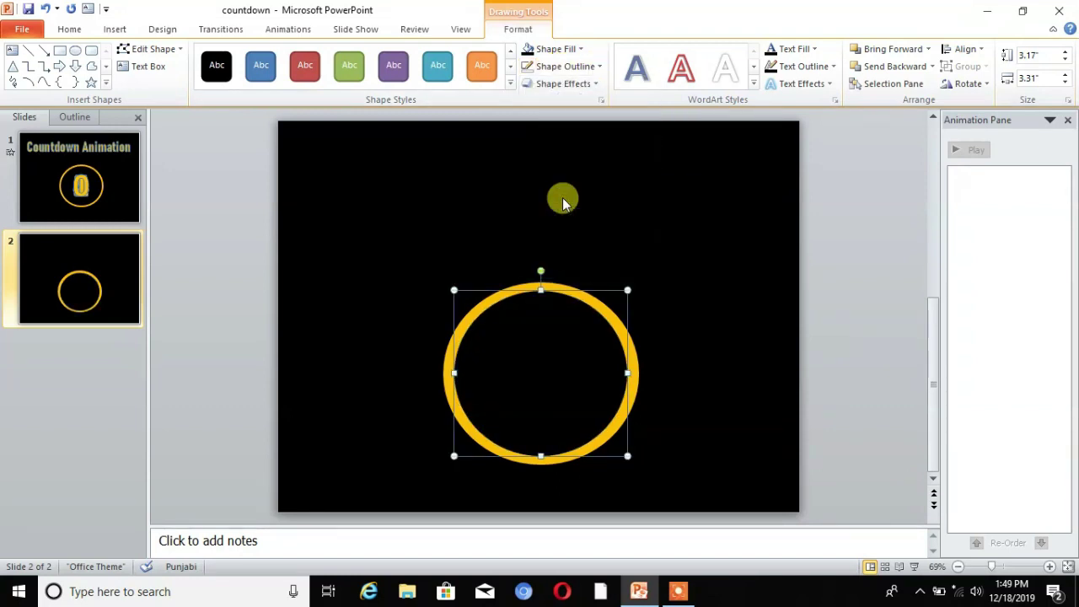
click(709, 335)
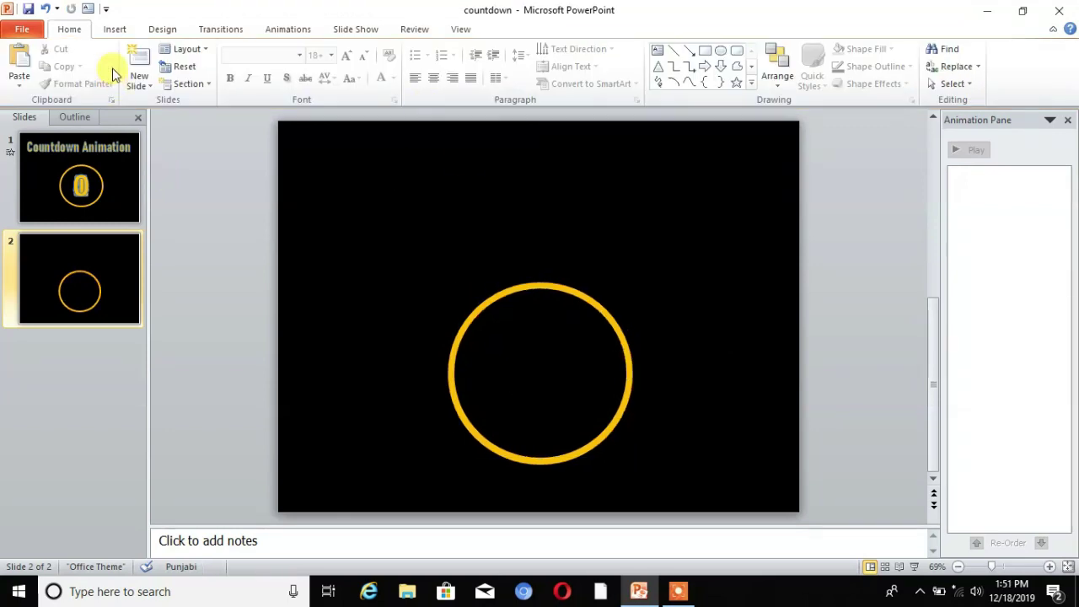
- Insert a text box containing the number 5 beside the ring
click(115, 30)
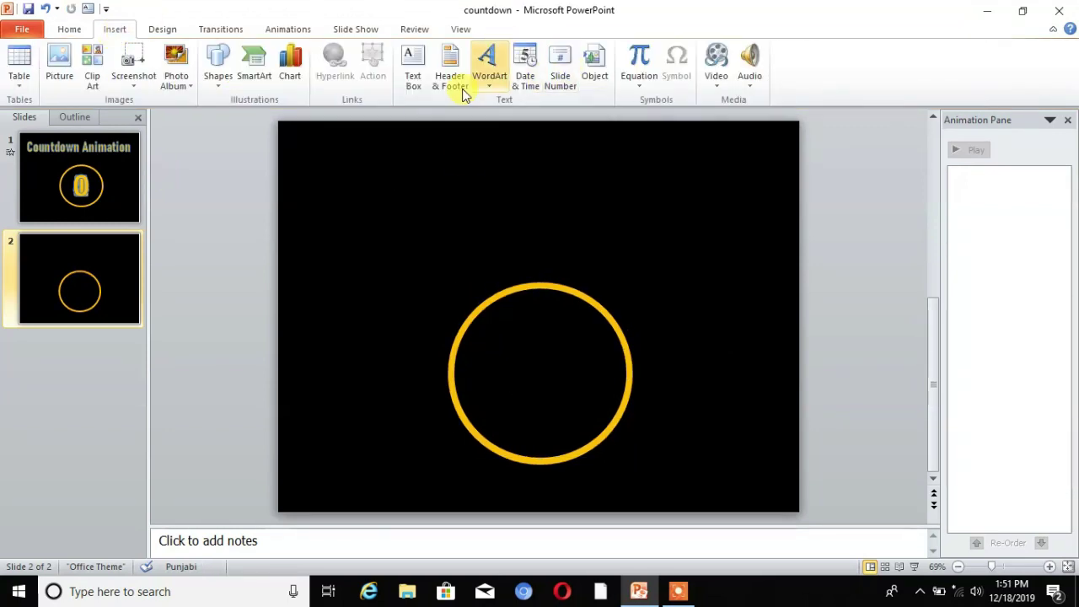
click(415, 68)
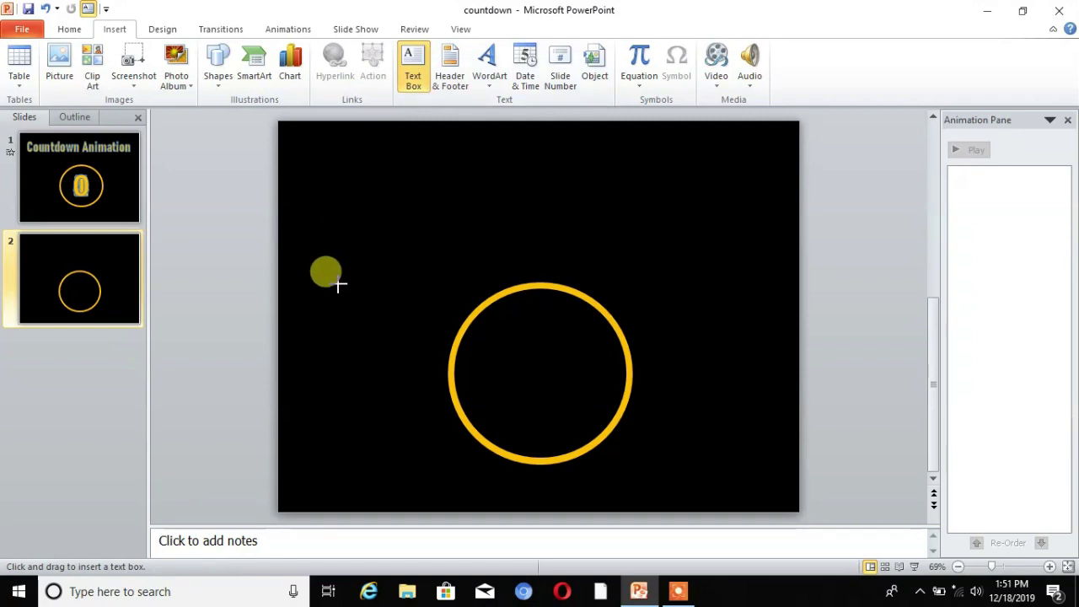
click(339, 285)
text(5)
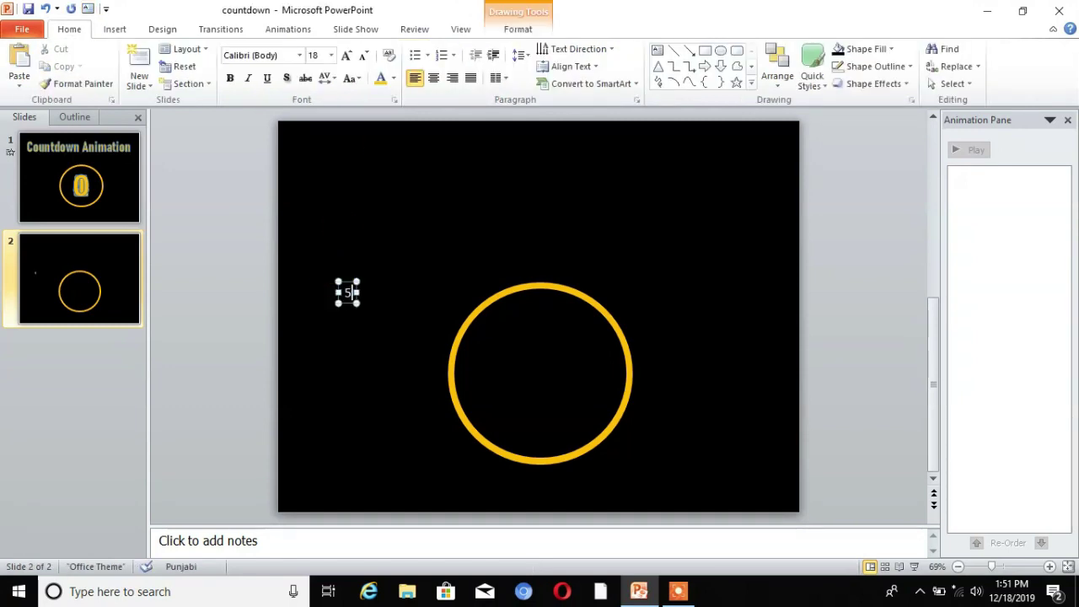
- Set the number 5 to font size 200 and colour it orange
click(345, 282)
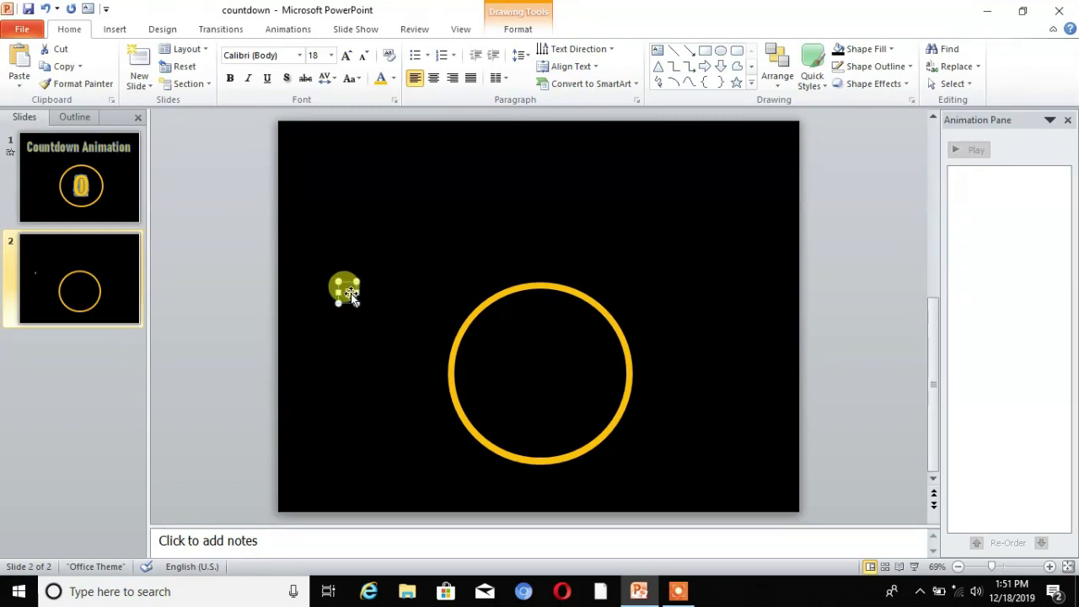
double_click(349, 293)
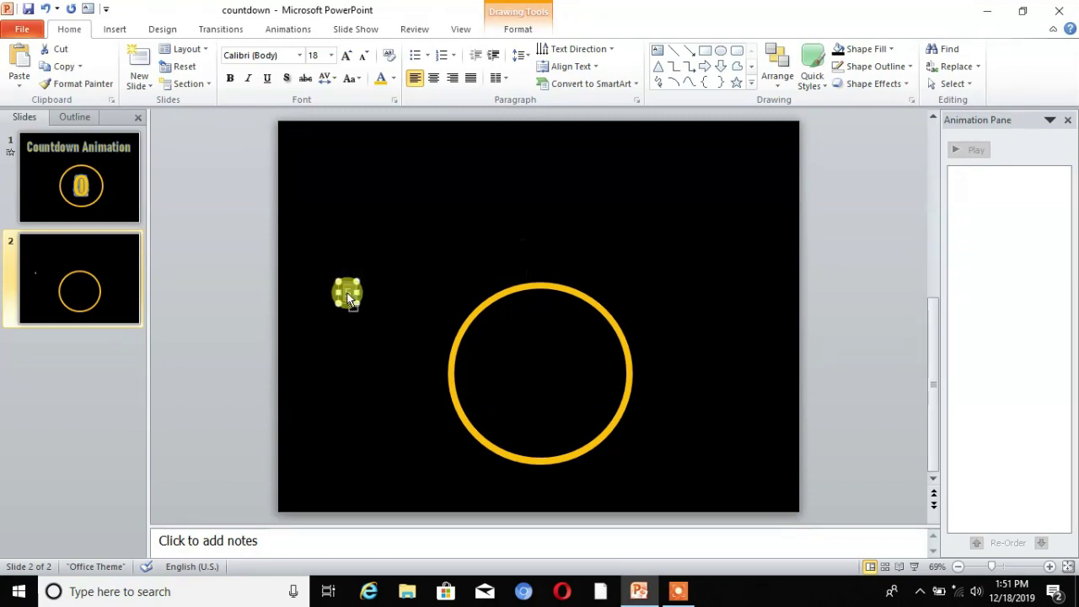
right_click(348, 296)
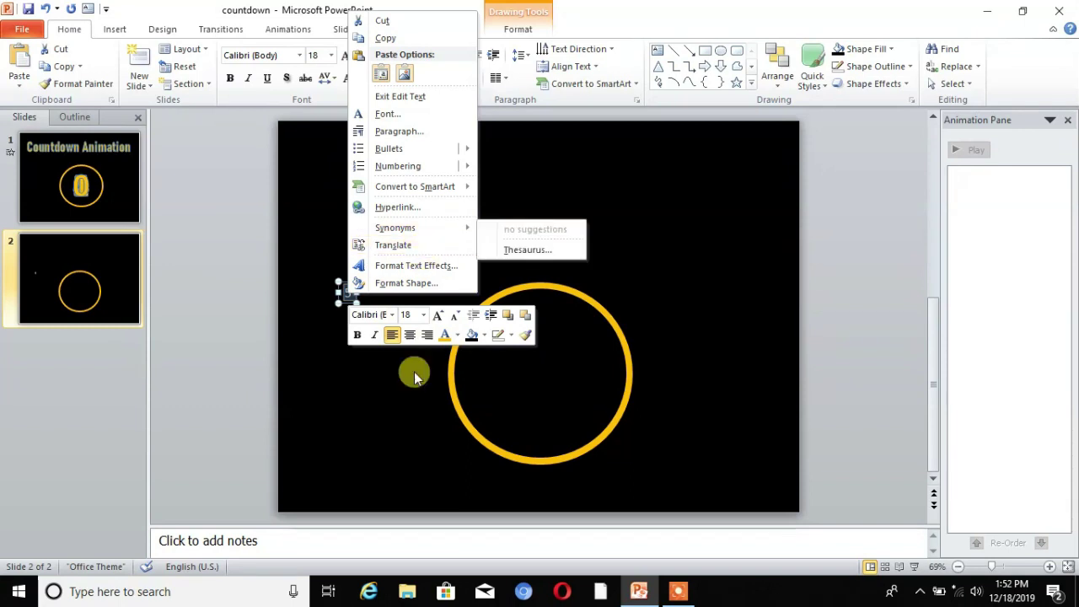
click(407, 315)
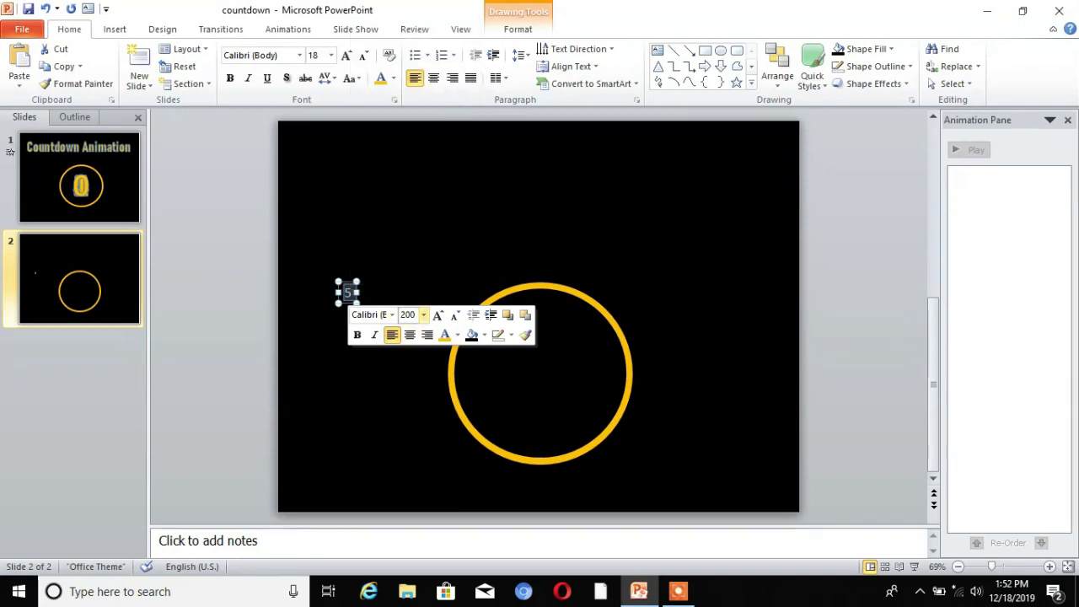
click(445, 335)
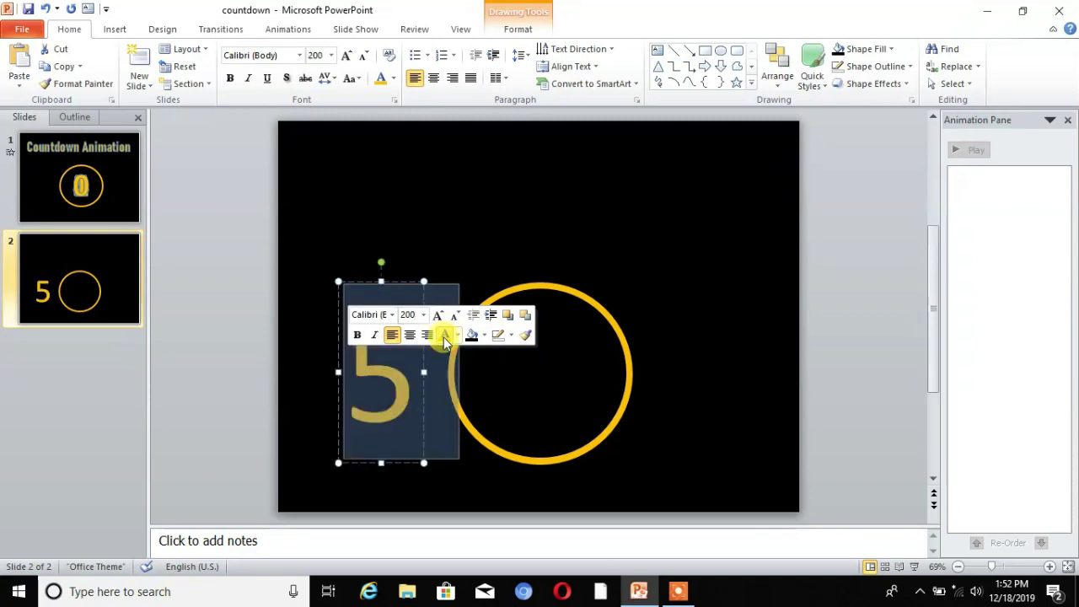
click(455, 176)
click(379, 353)
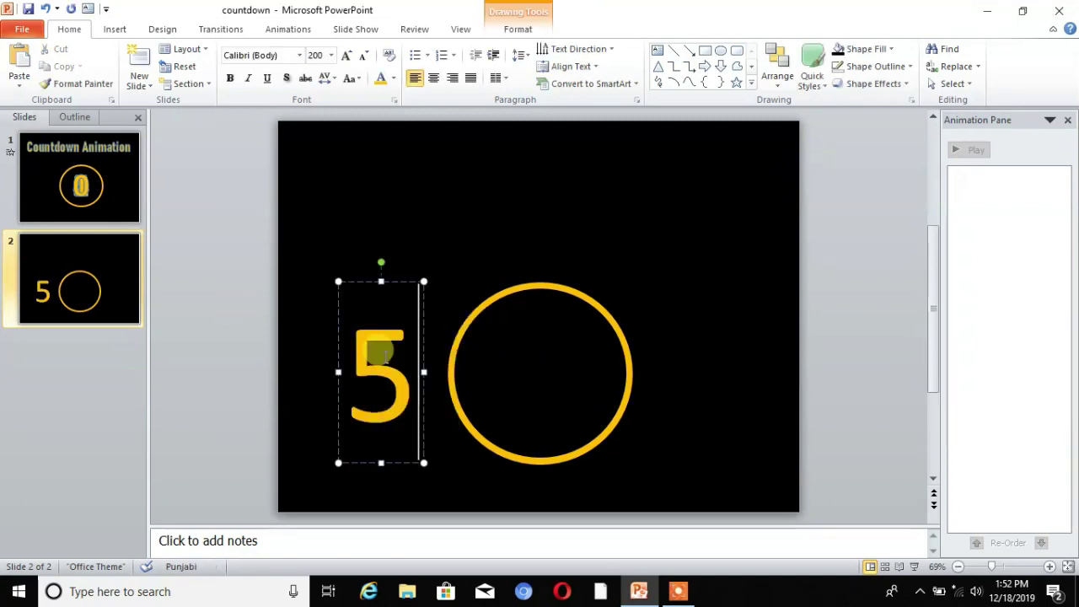
- Move the number 5 to the upper-left corner of the slide
click(361, 280)
drag(356, 281, 315, 138)
click(357, 296)
- Copy the text box with the number 5 and paste four duplicates onto the slide
click(361, 320)
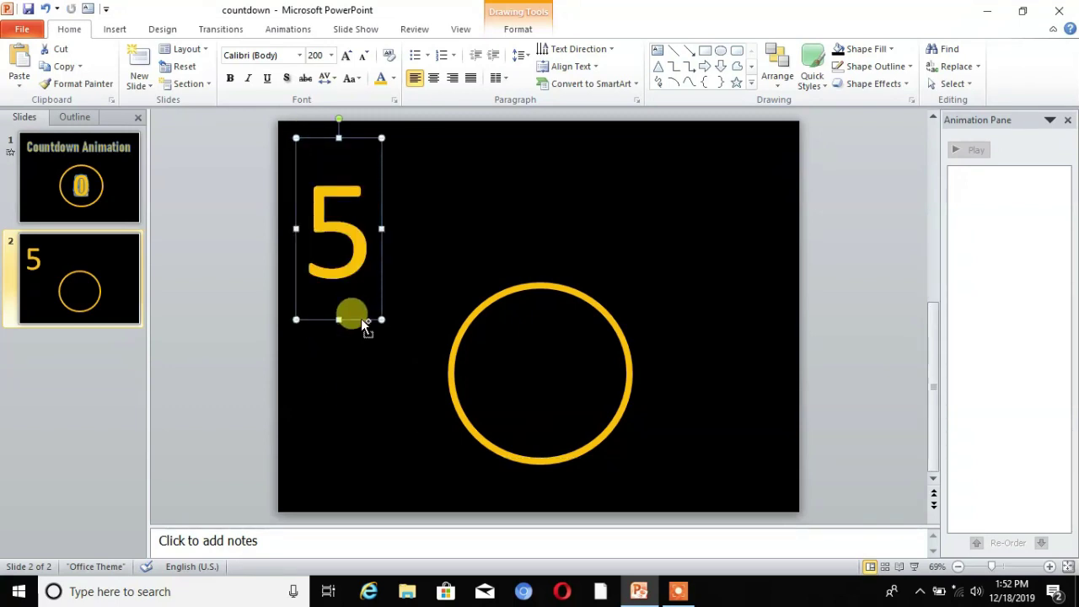
right_click(360, 319)
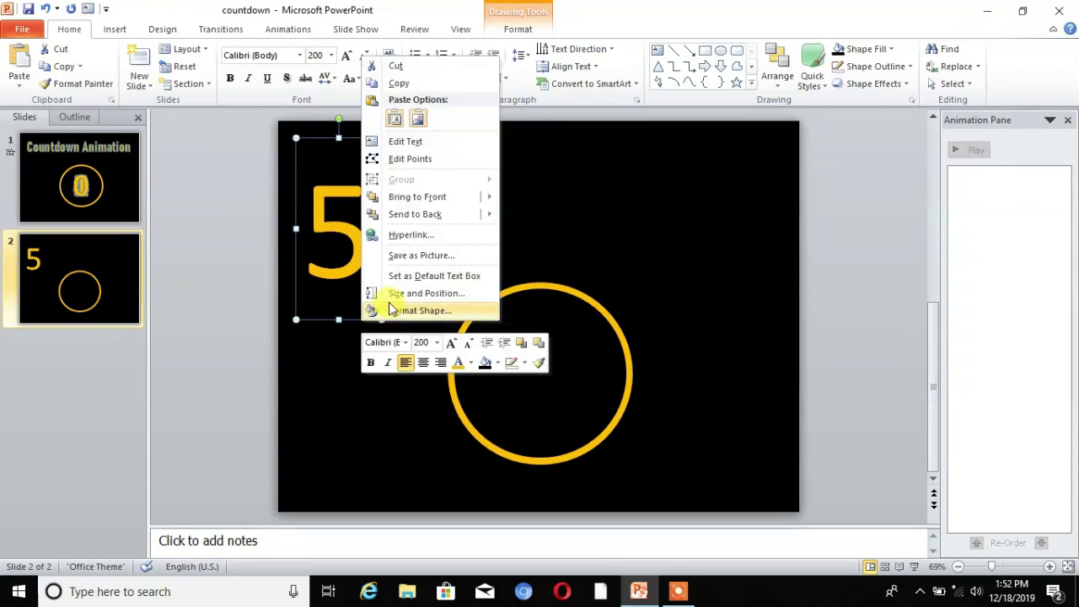
click(422, 83)
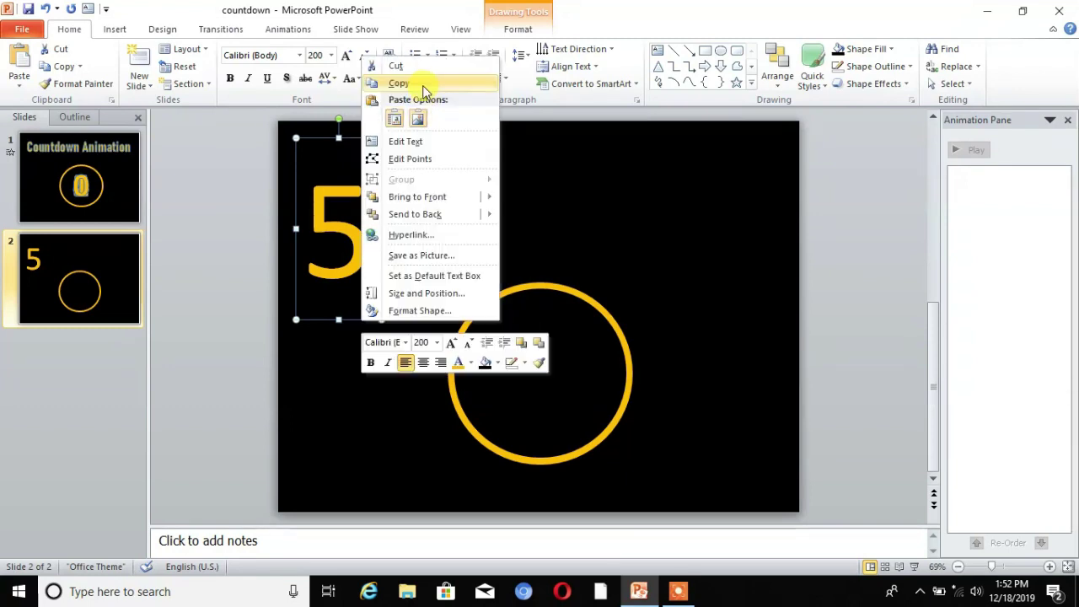
right_click(422, 205)
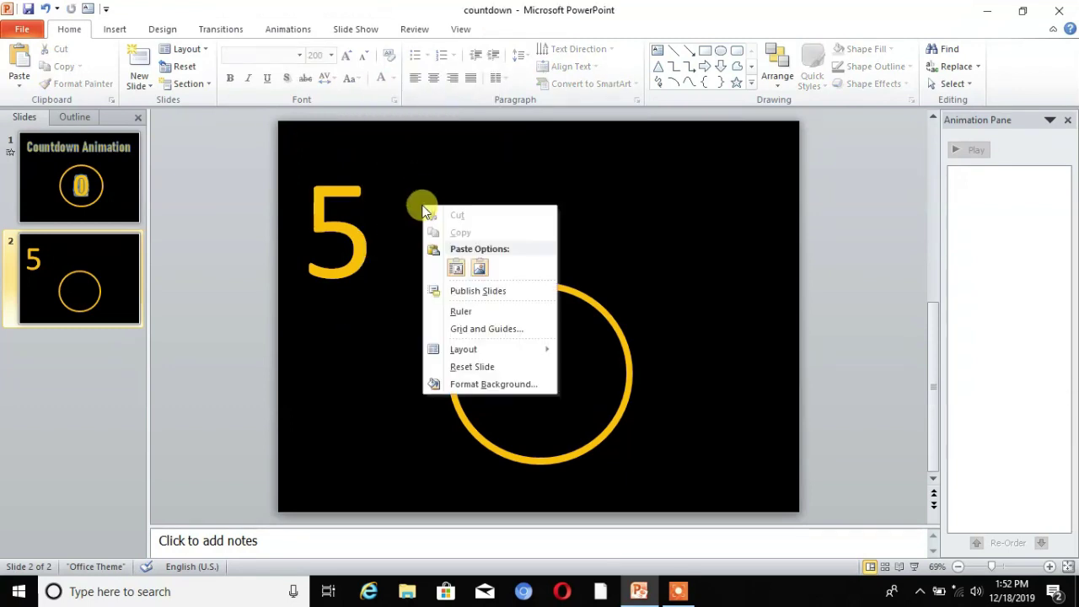
click(457, 269)
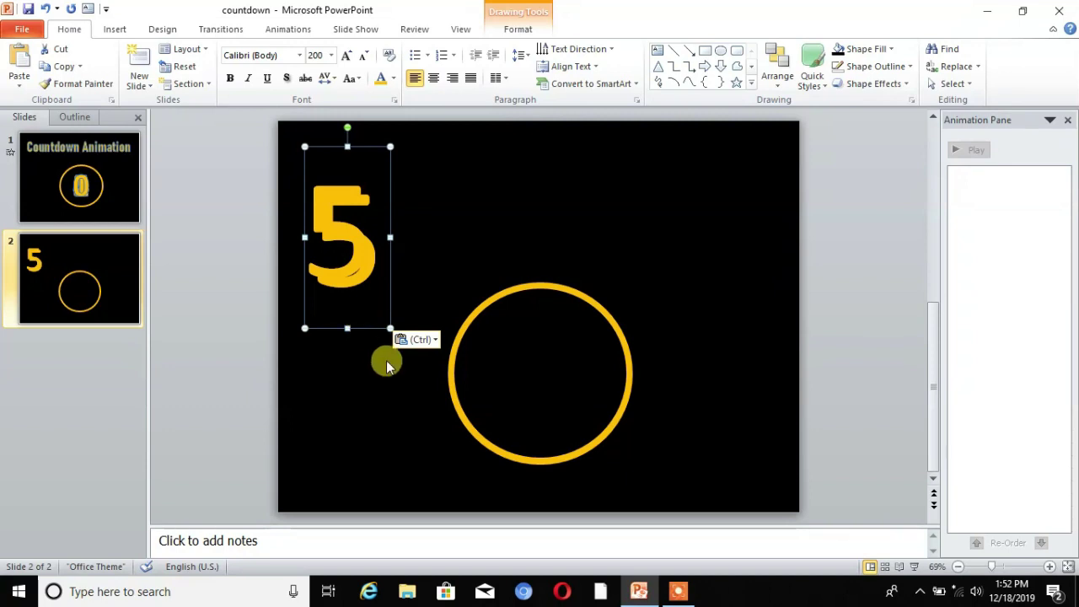
key(ctrl+v)
key(ctrl+v)
key(ctrl+v)
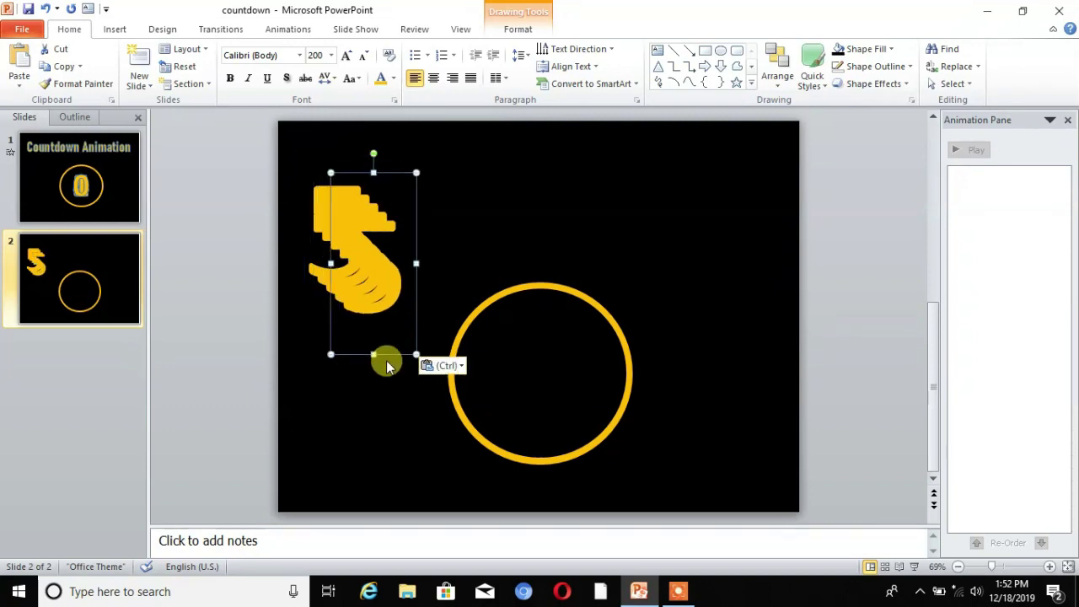
- Spread the four pasted 5s in a row above the ring, to the right of the original number
drag(390, 351, 719, 282)
click(363, 282)
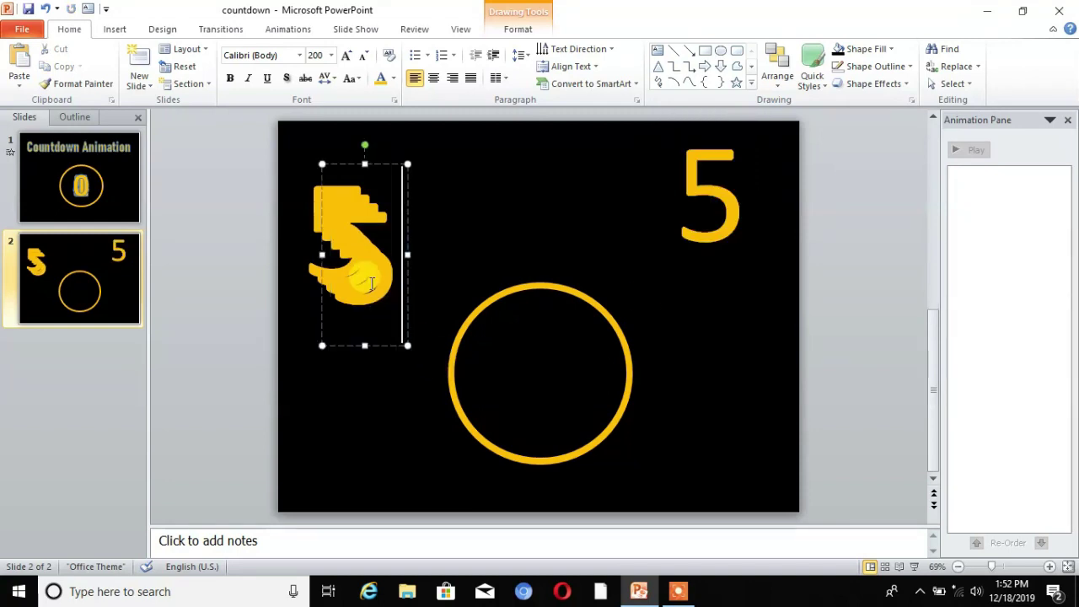
drag(379, 349, 635, 265)
click(345, 297)
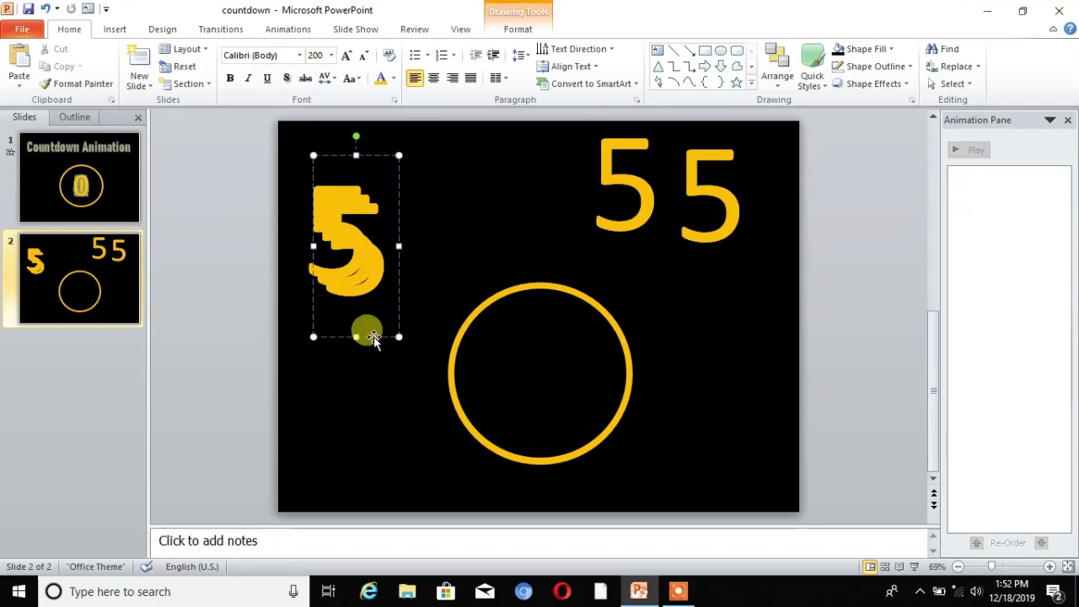
drag(366, 332, 548, 287)
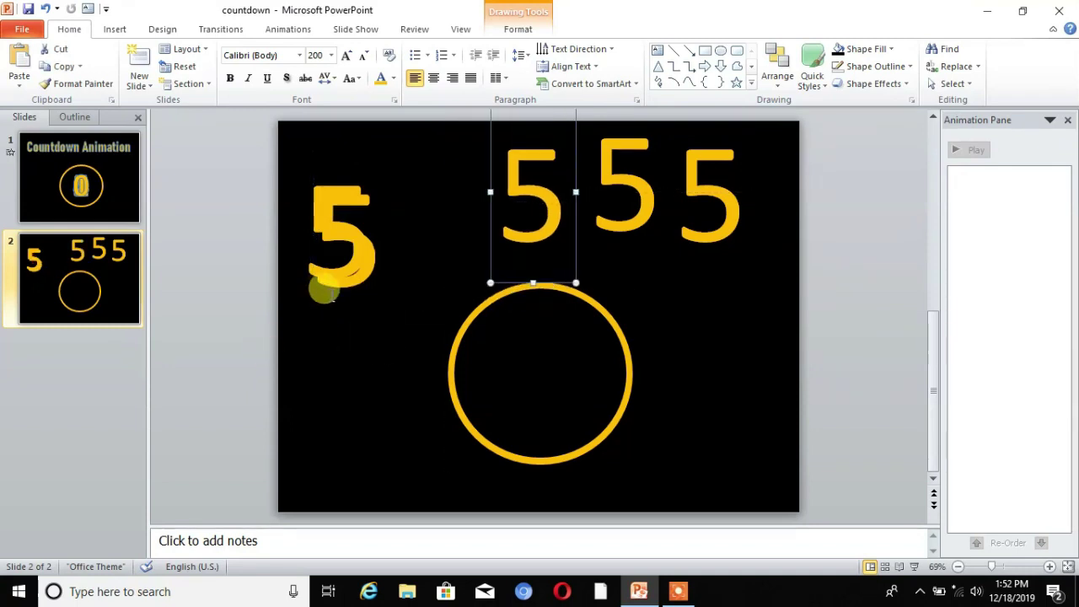
click(323, 284)
drag(365, 325, 436, 279)
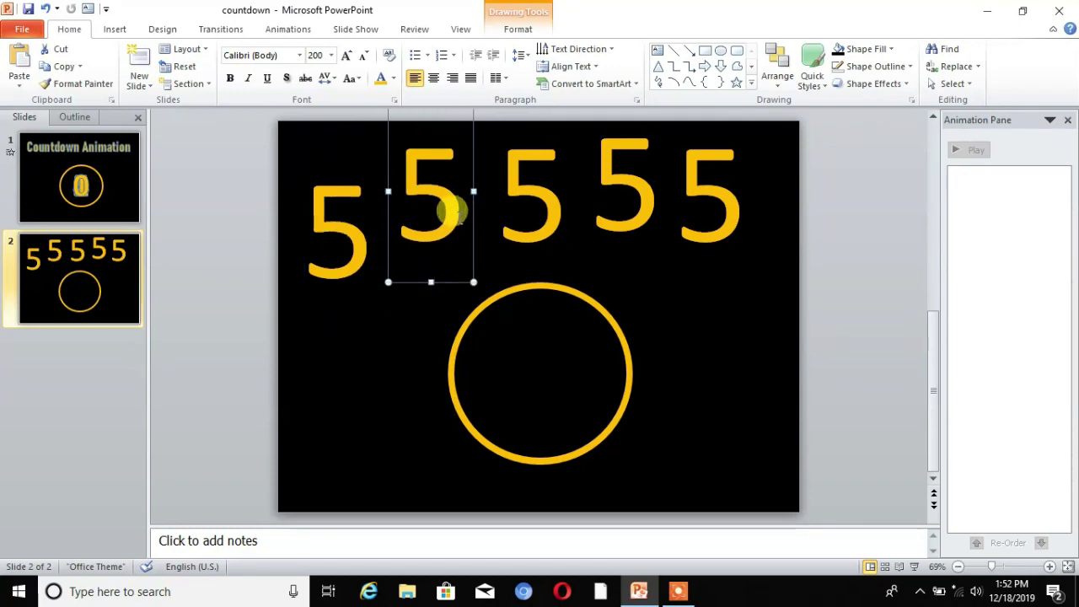
- Replace the digit in the second text box of the row with 4
click(453, 211)
key(BackSpace)
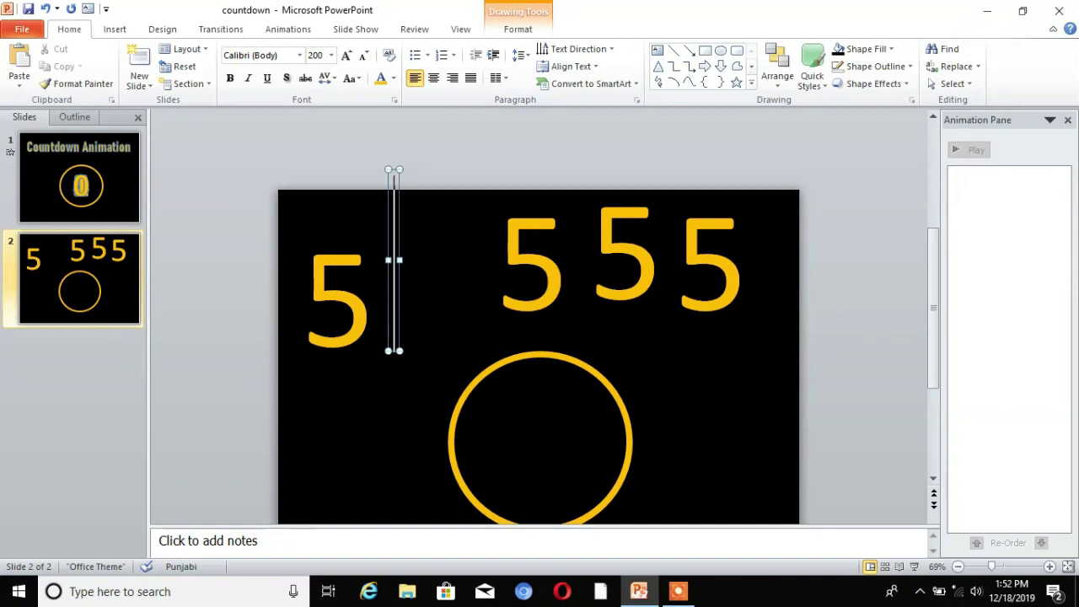
text(4)
- Replace the digits in the third, fourth and fifth text boxes of the row with 3, 2 and 1
click(556, 272)
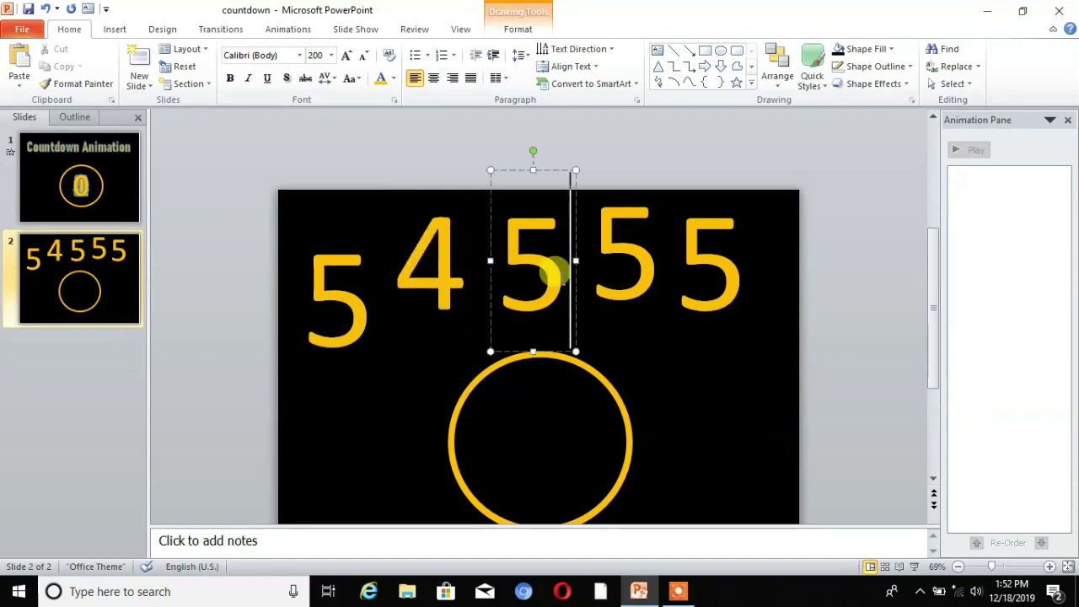
key(BackSpace)
text(3)
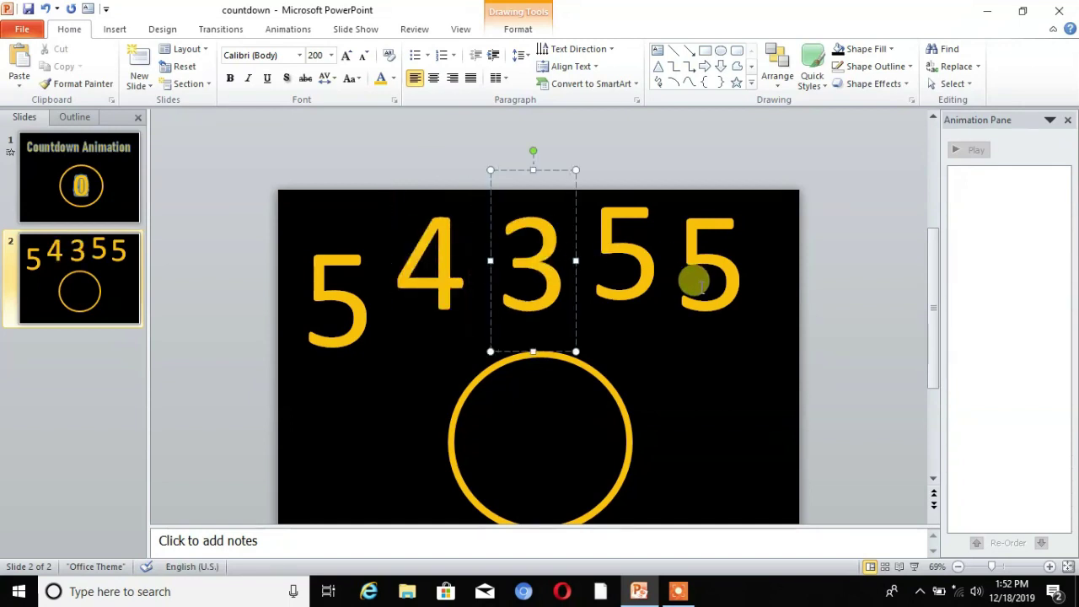
click(631, 285)
key(BackSpace)
text(2)
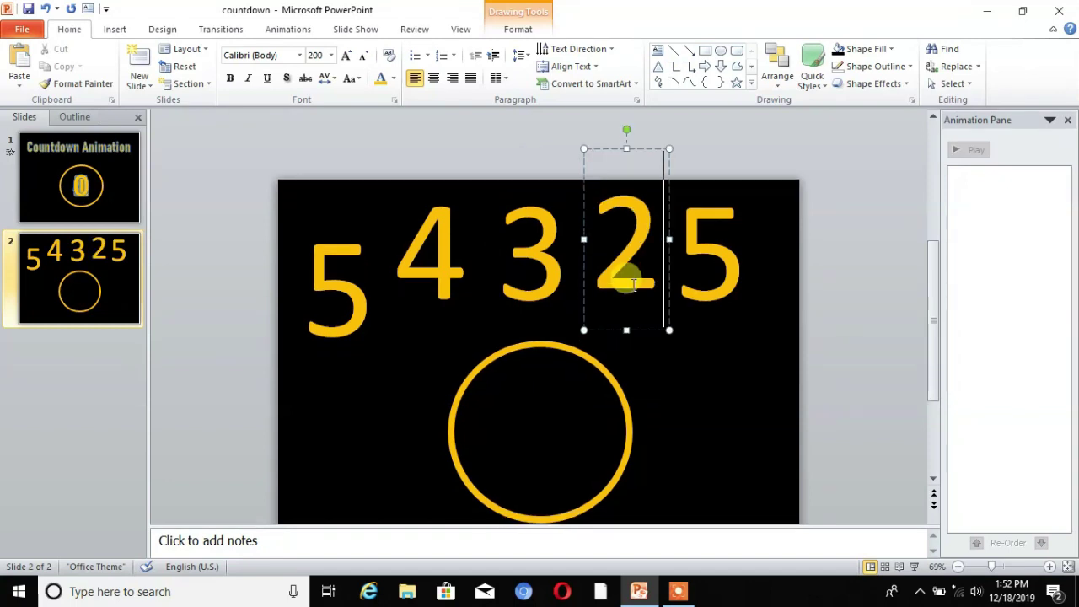
click(711, 272)
key(BackSpace)
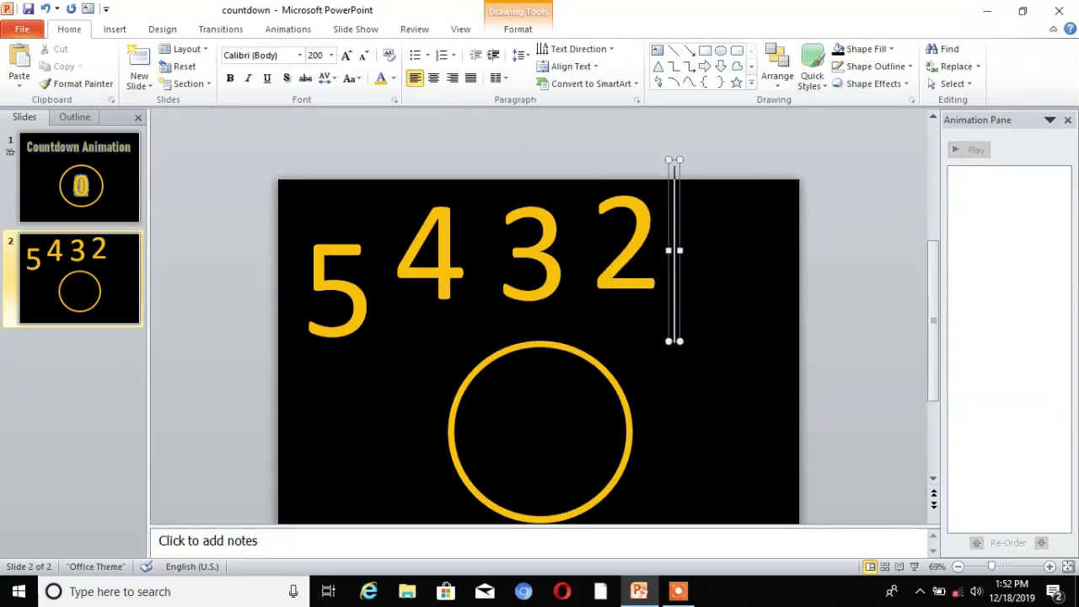
text(1)
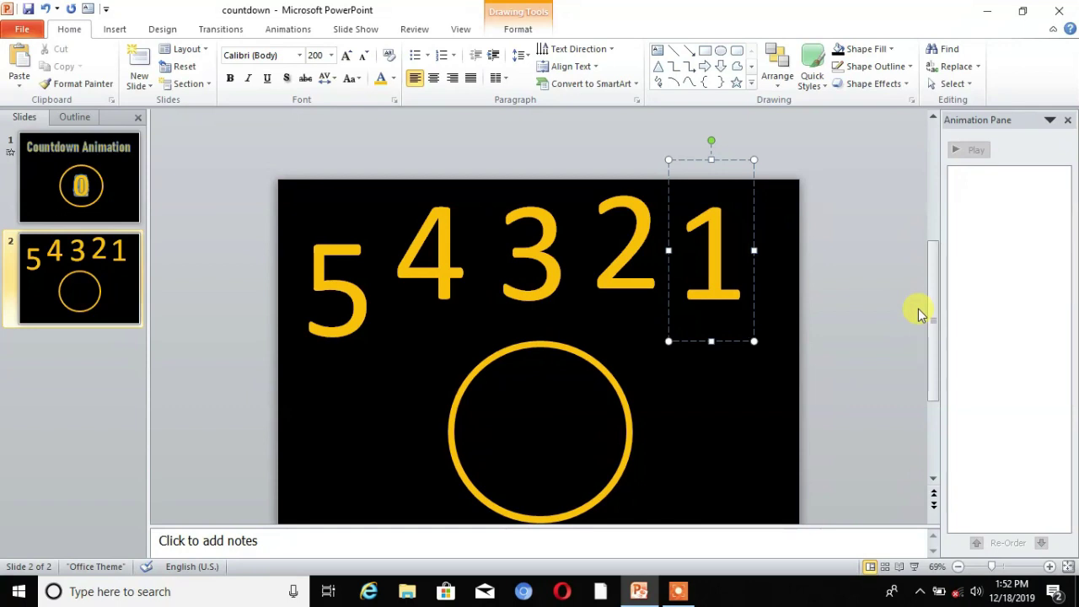
- Paste another copy of the number 5 at the end of the row beside the 1 and change its digit to 0
key(ctrl+v)
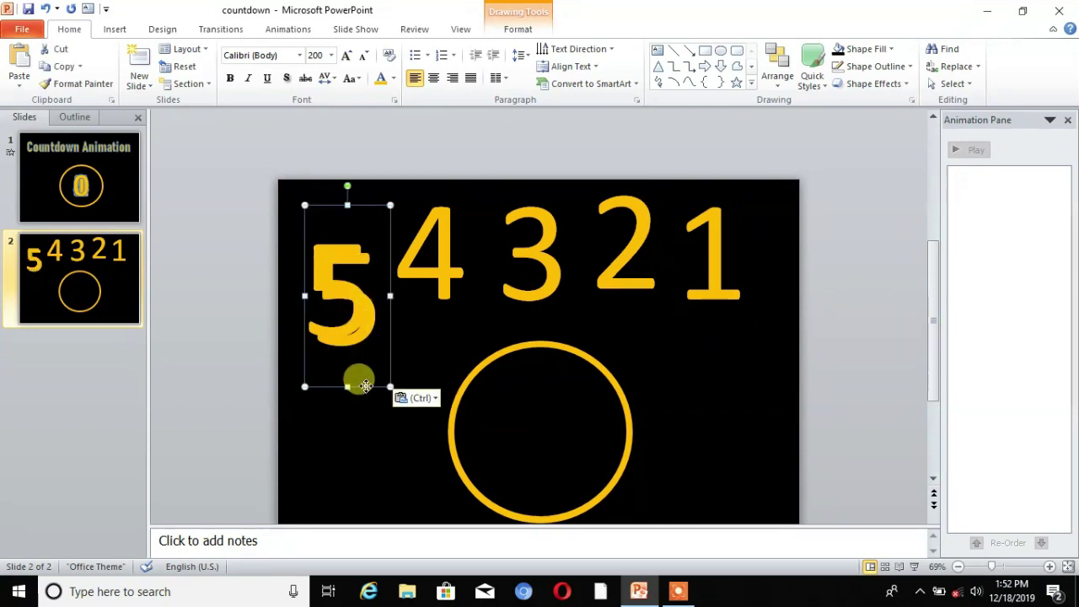
drag(365, 386, 786, 367)
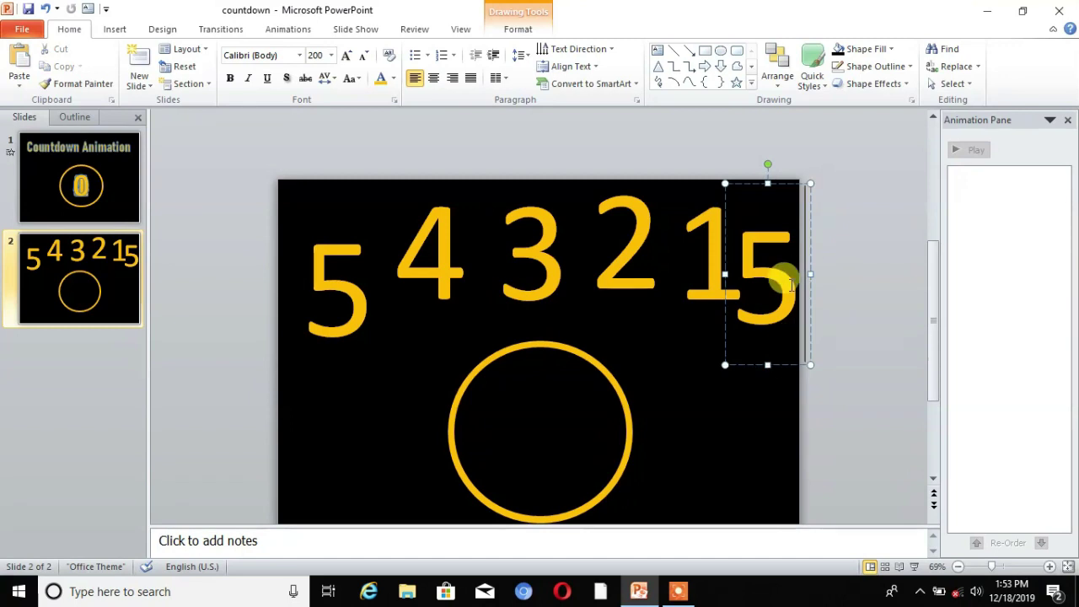
click(791, 285)
key(BackSpace)
text(0)
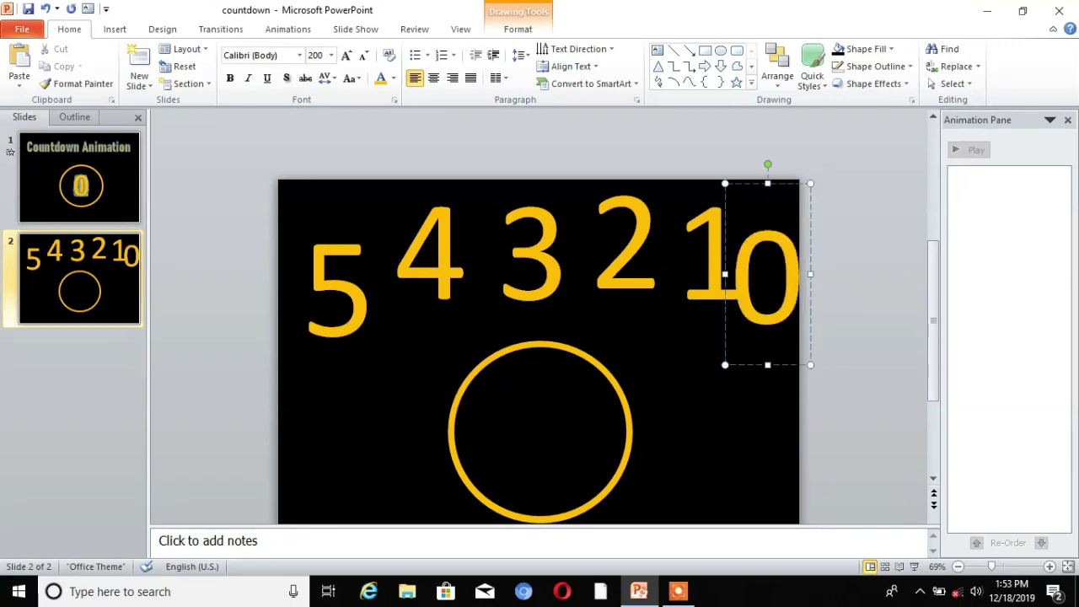
click(742, 407)
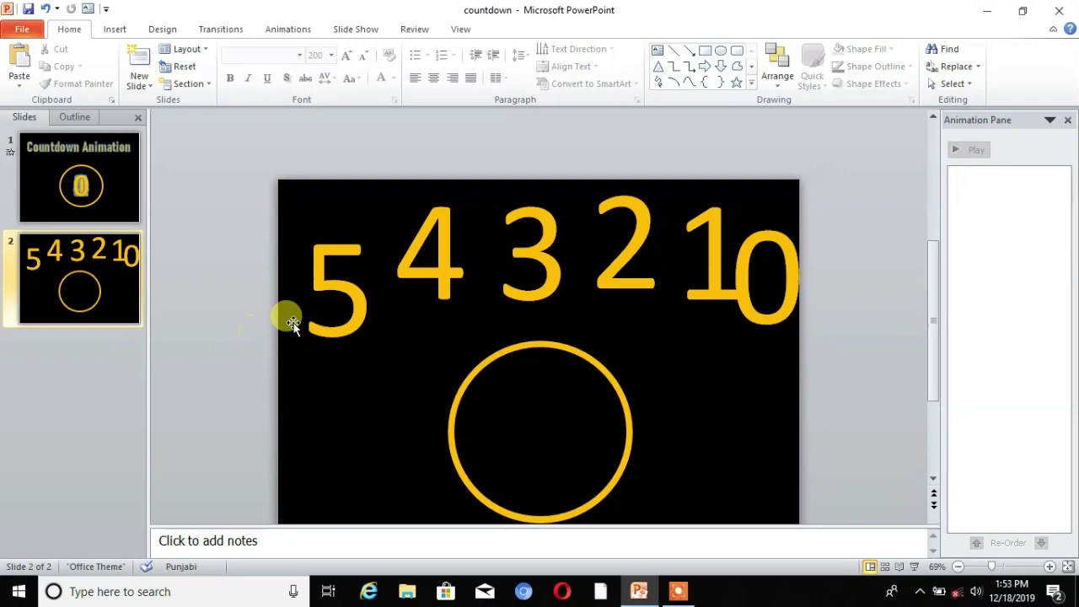
- Select both overlapping circles that form the ring and apply the Wheel entrance animation to them
scroll(668, 393, down, 1)
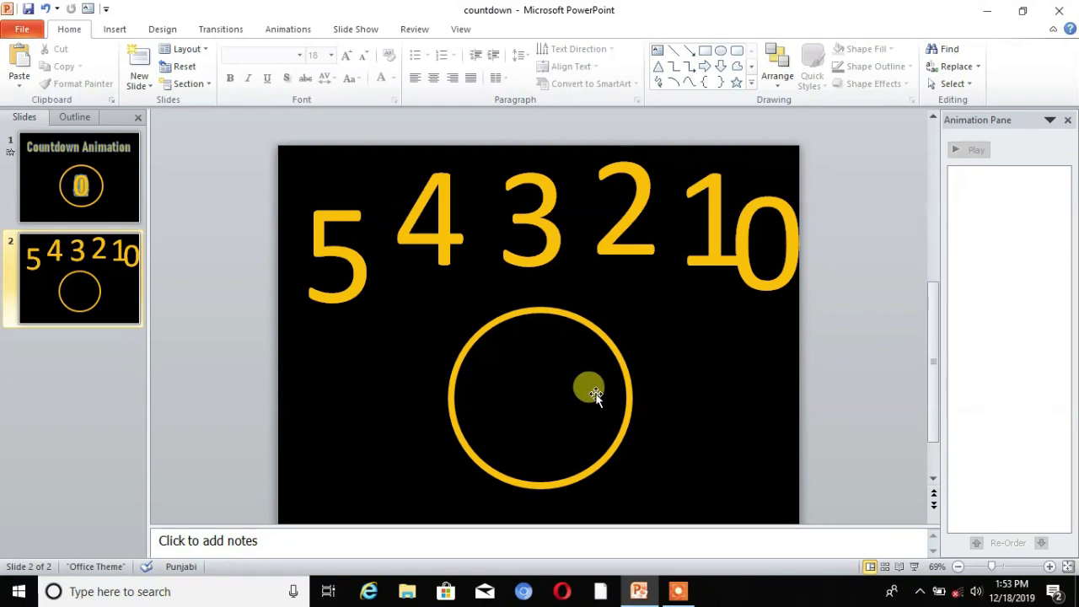
click(595, 394)
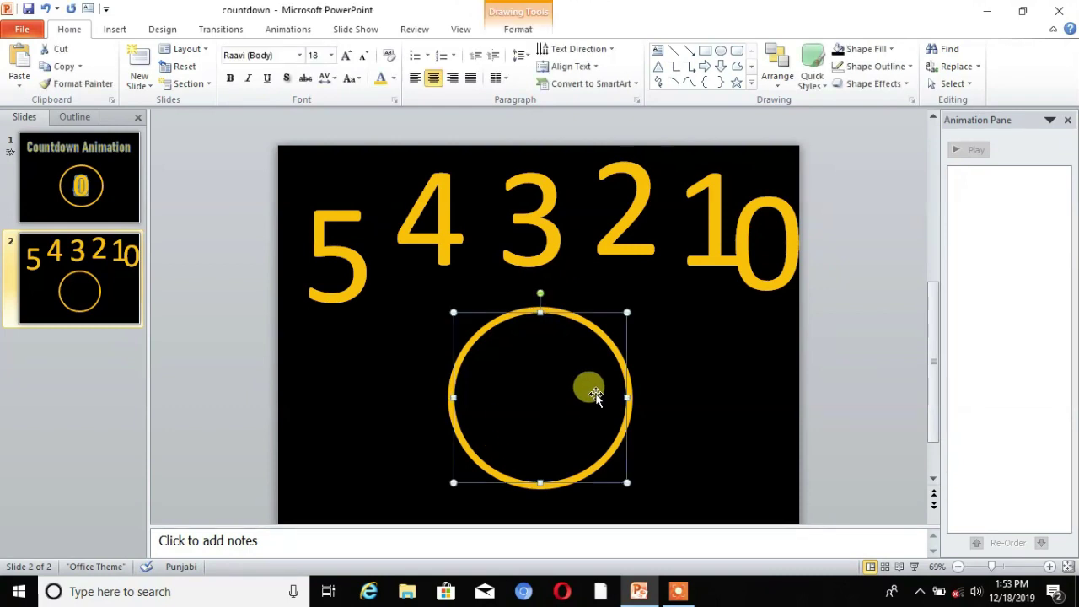
drag(631, 396, 633, 396)
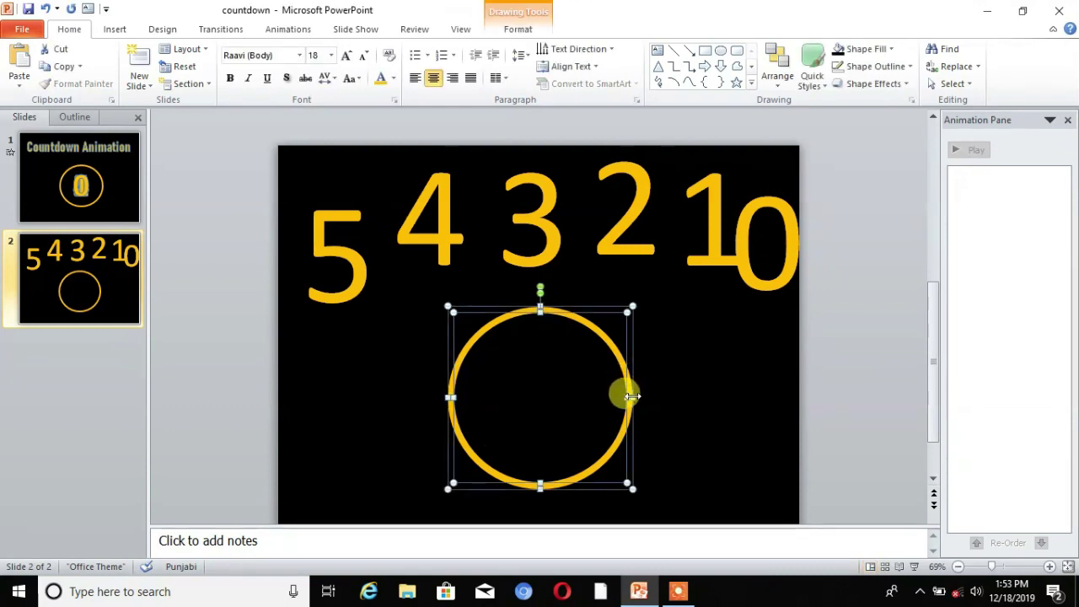
click(289, 32)
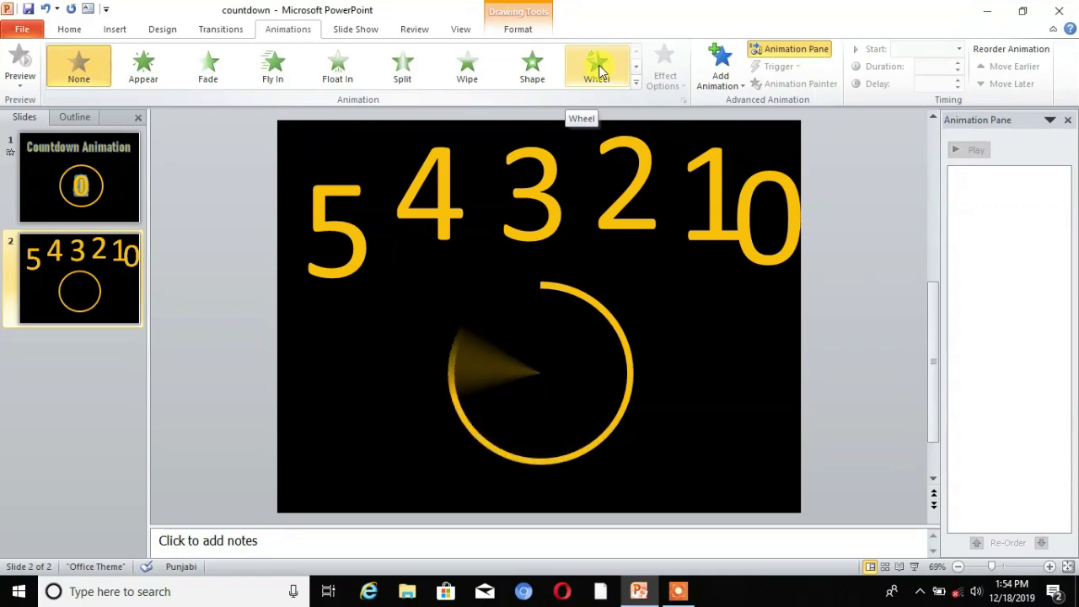
click(599, 65)
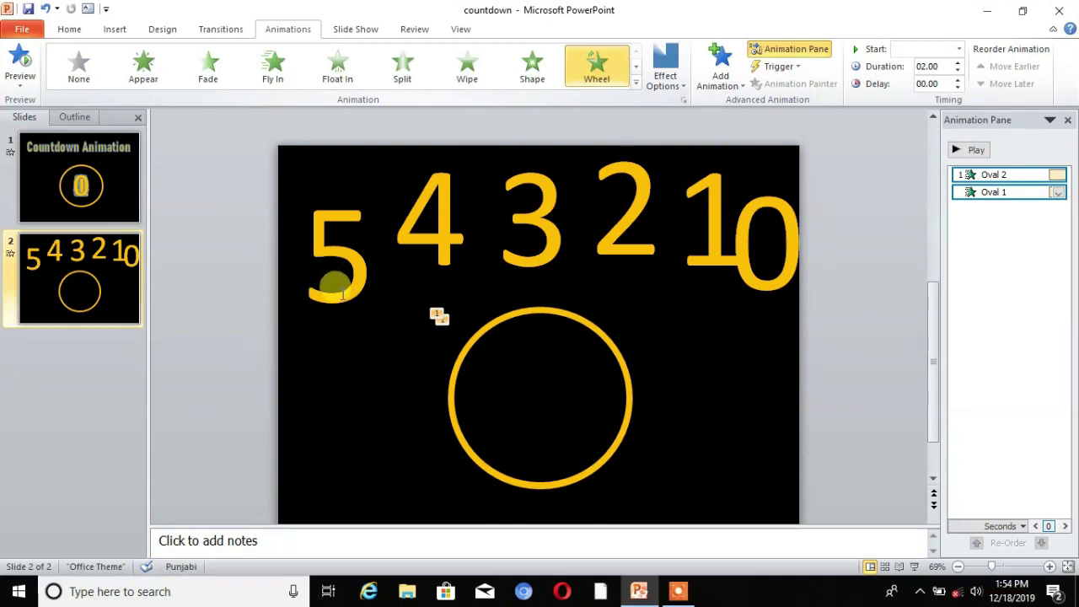
- Apply the Appear entrance animation to the number 5 and set it to start With Previous
click(342, 293)
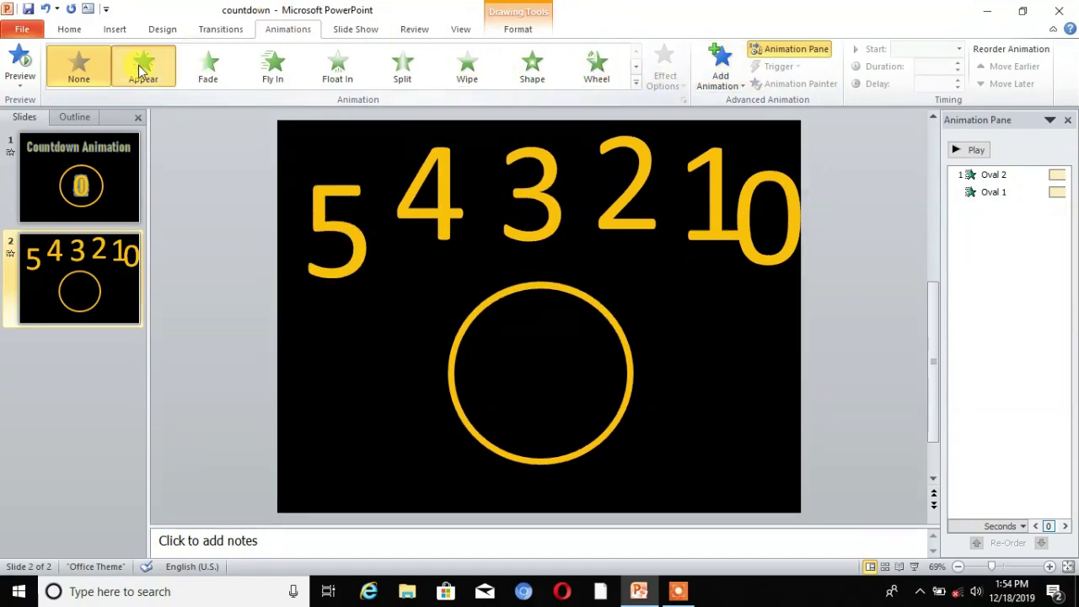
scroll(336, 280, up, 1)
click(335, 281)
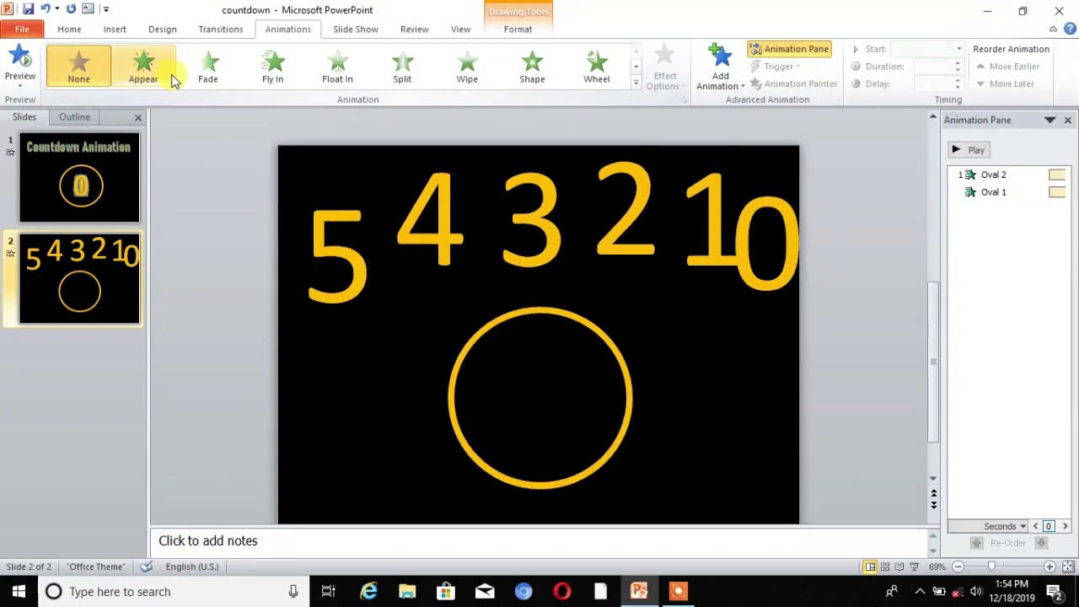
click(145, 68)
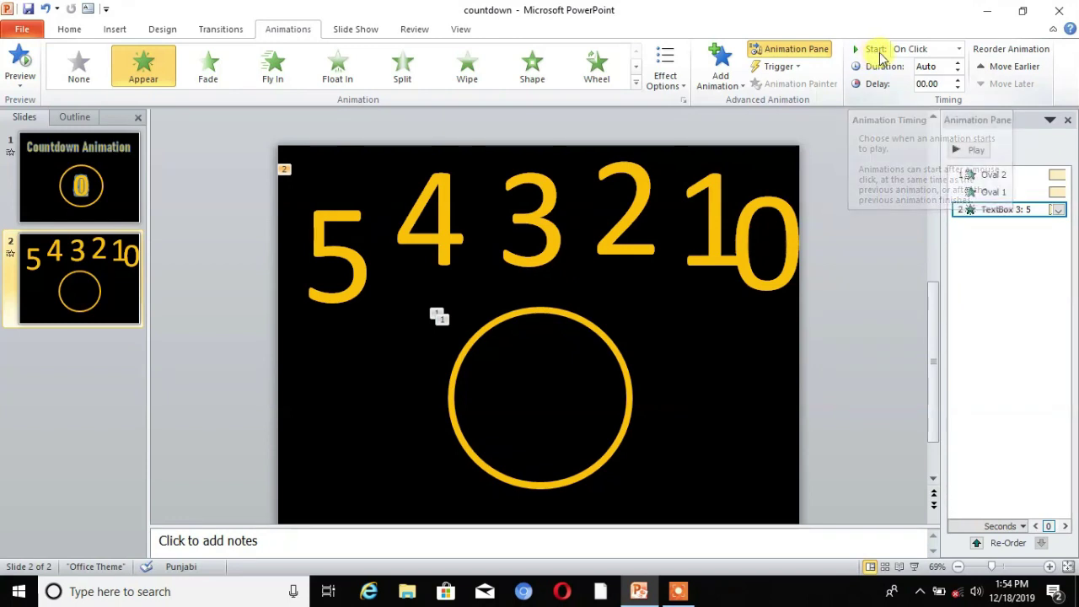
click(959, 50)
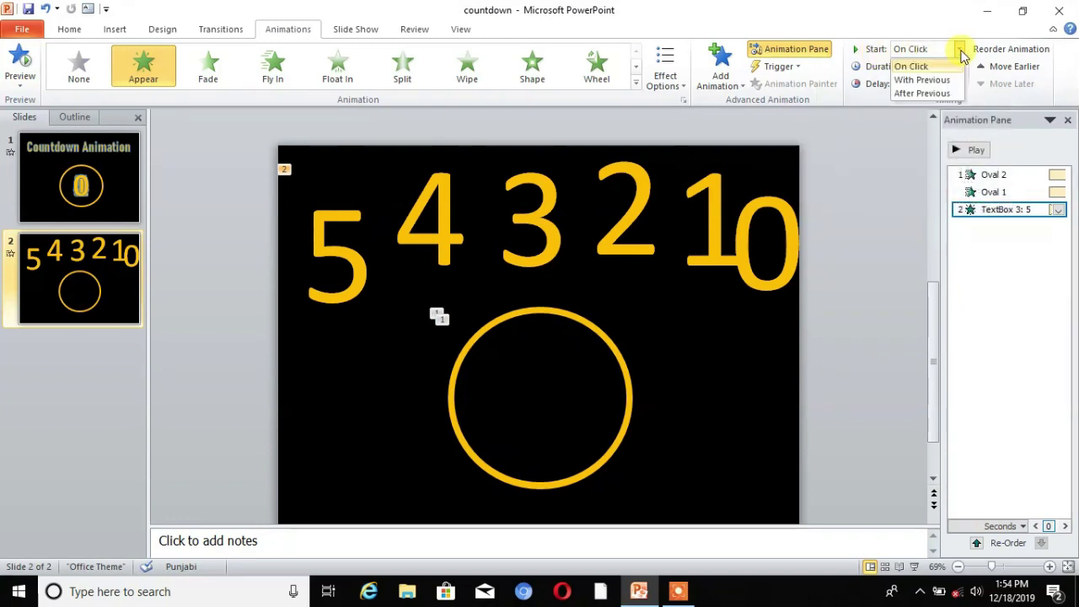
click(928, 80)
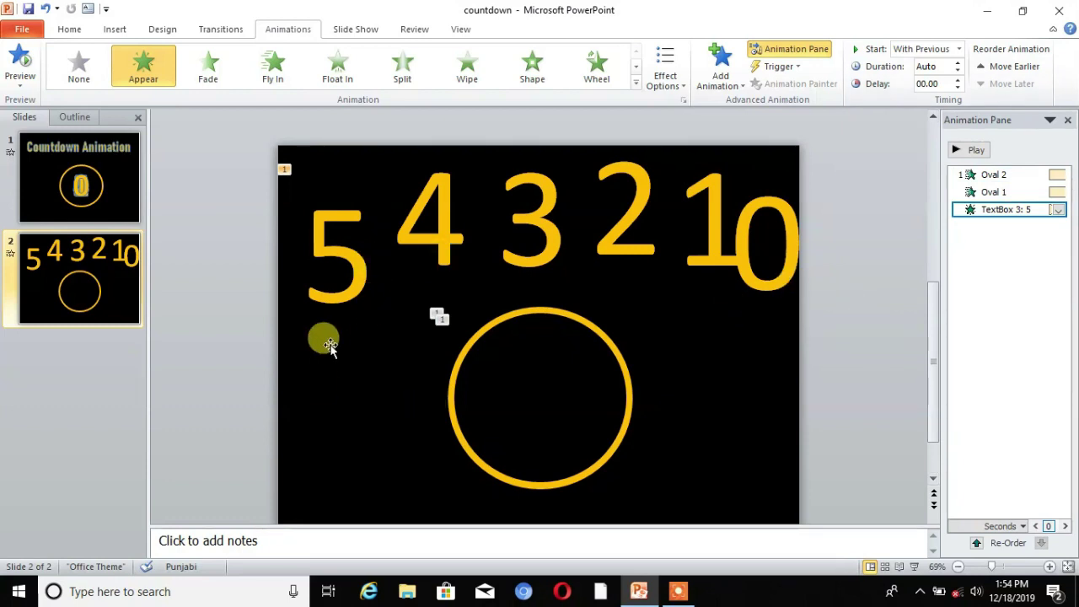
- Add a Disappear exit animation to the number 5 in addition to its Appear effect
click(349, 294)
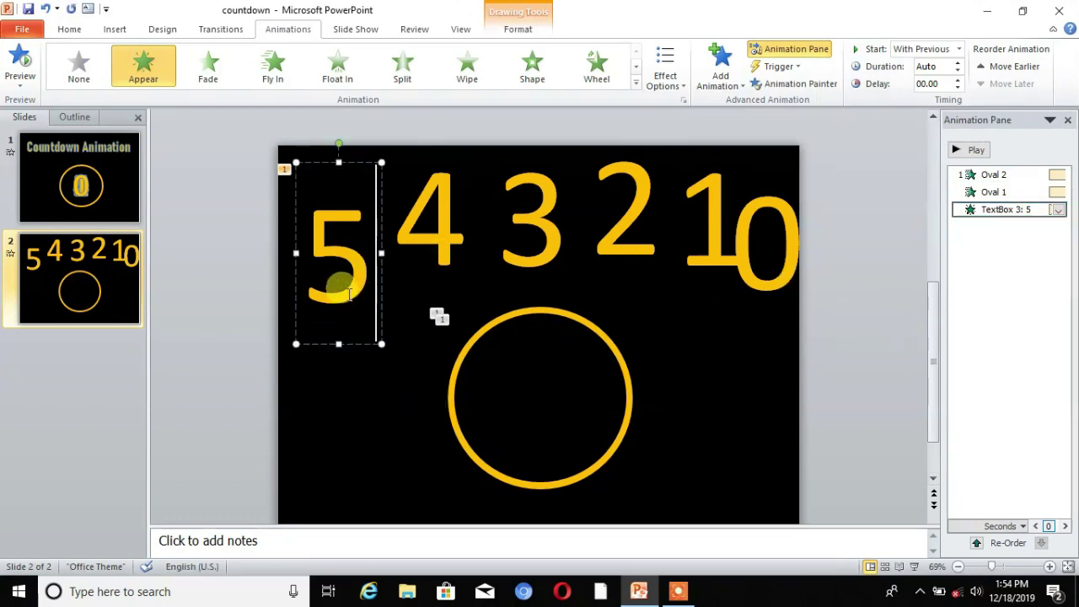
click(721, 76)
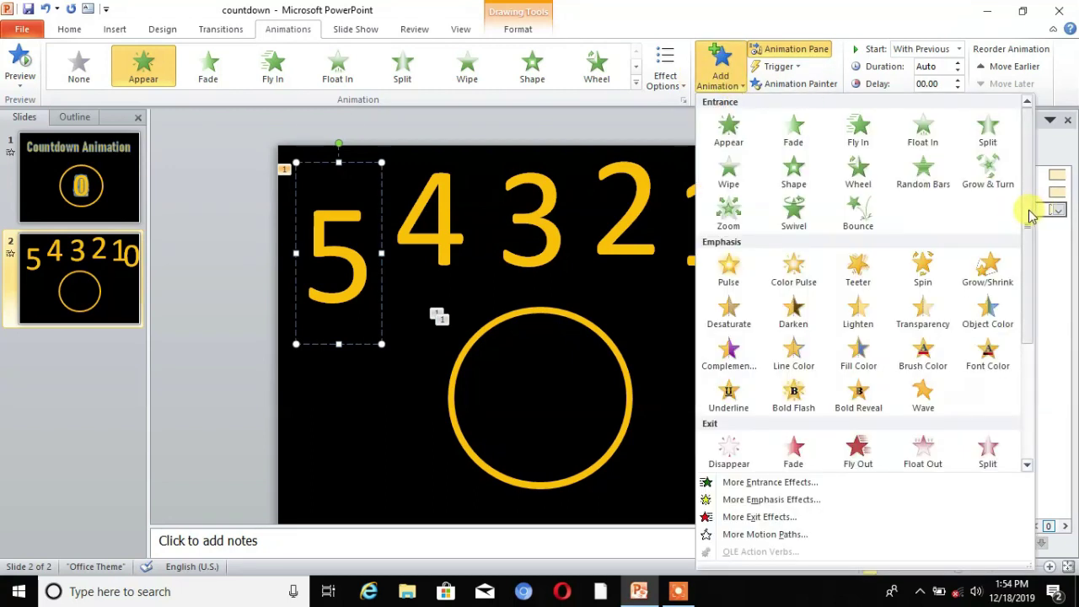
drag(1029, 210, 1031, 265)
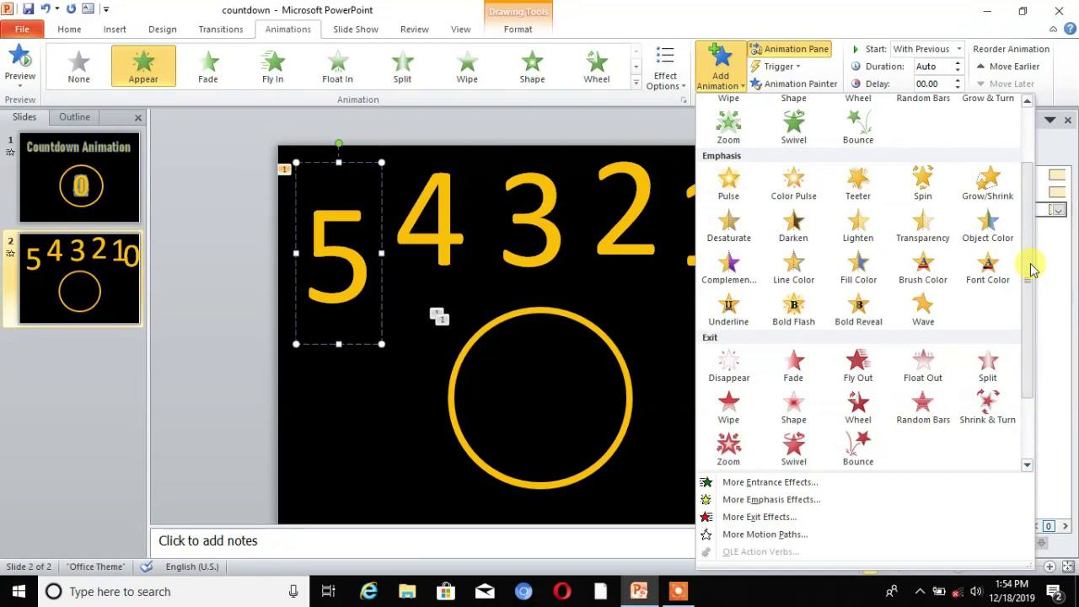
click(741, 368)
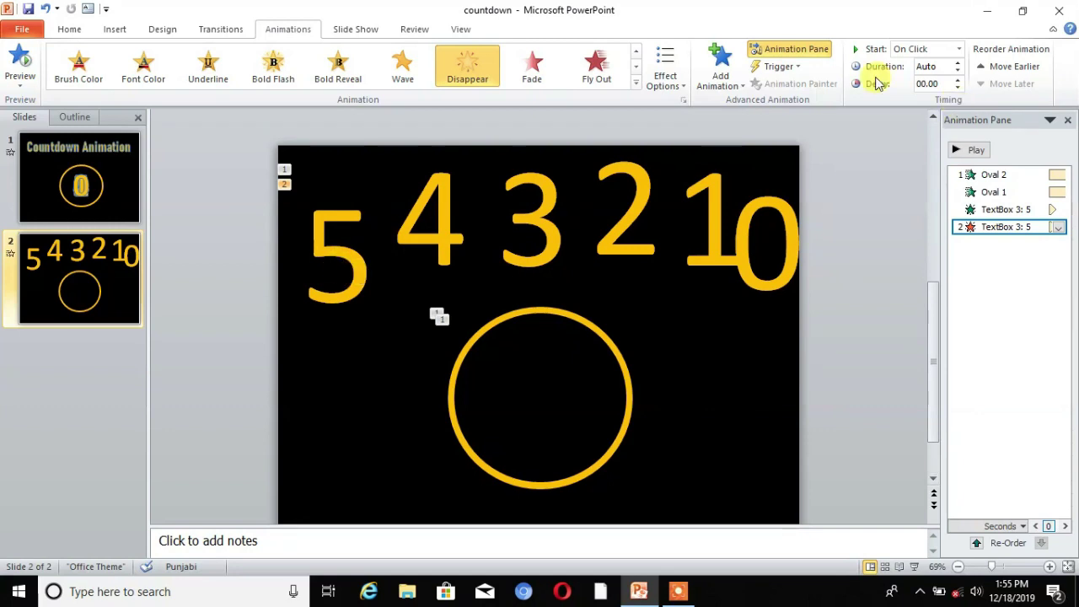
- Set the number 5's Disappear animation to start With Previous with a delay of 02.00 seconds
click(959, 49)
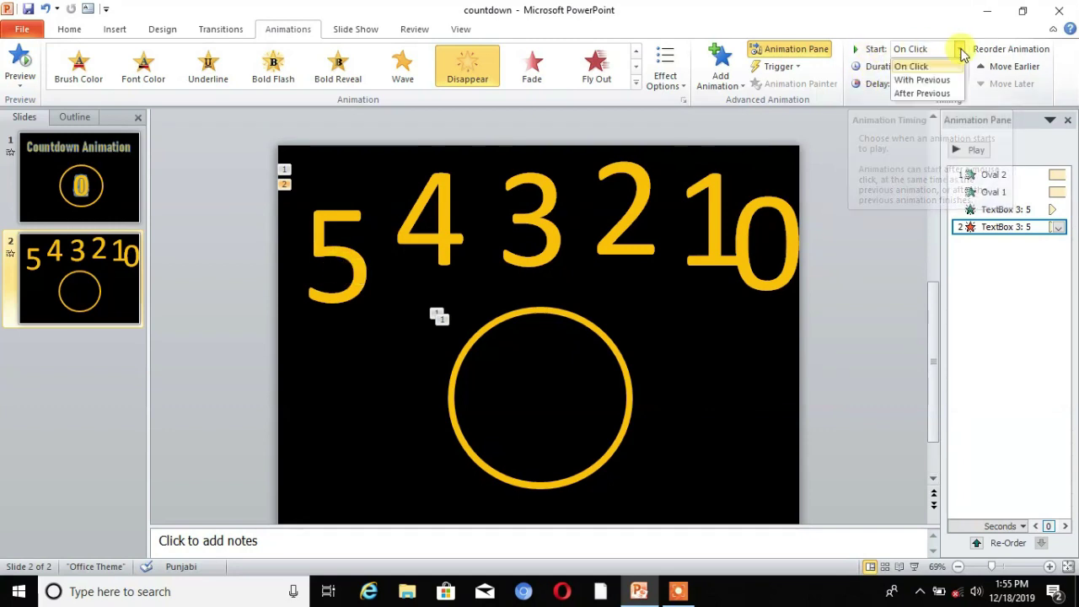
click(912, 81)
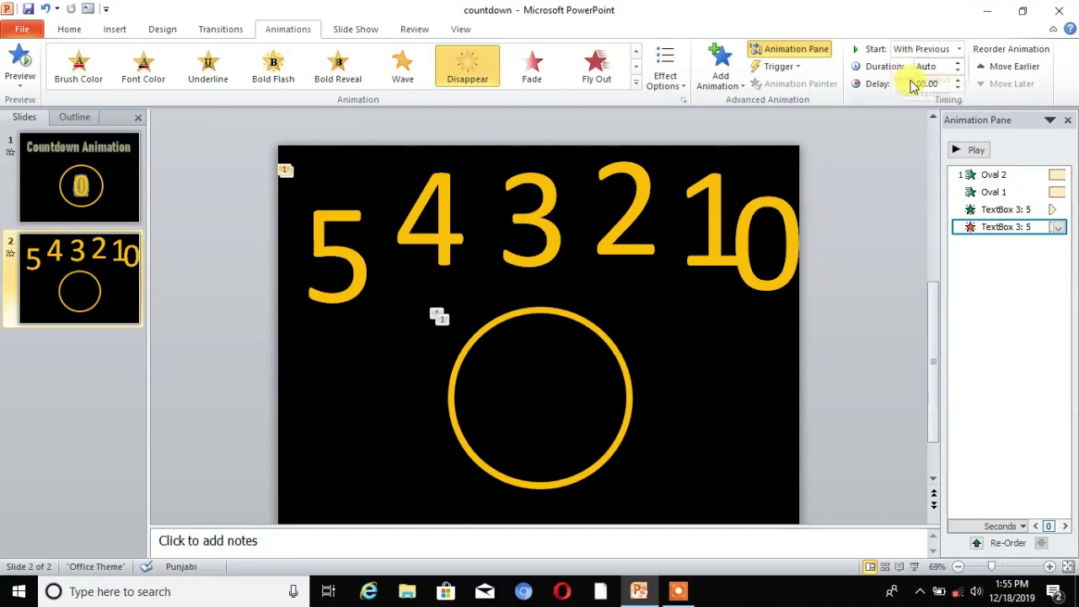
click(959, 79)
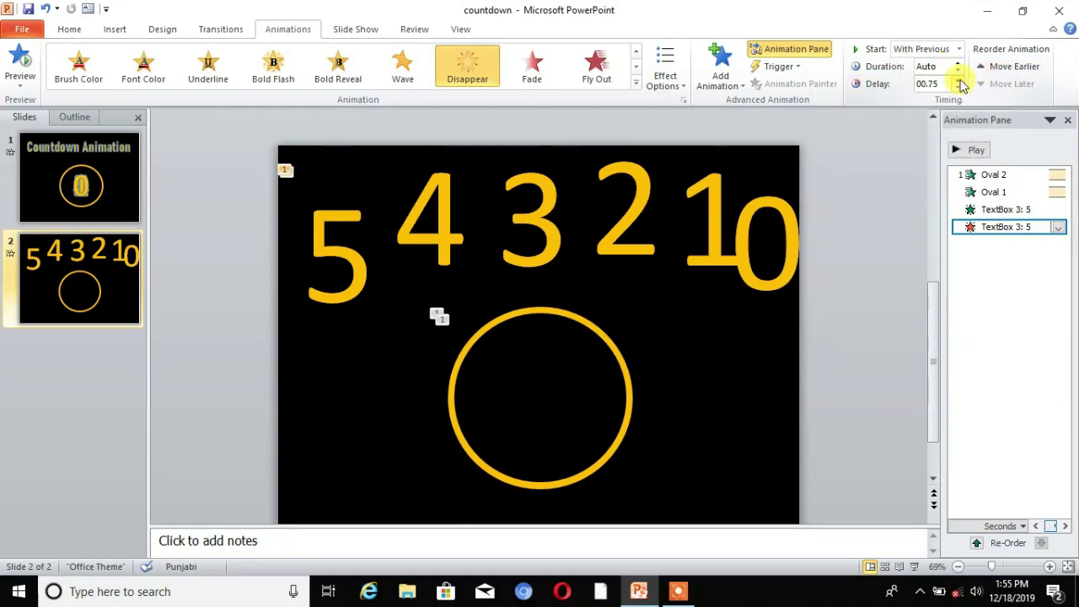
click(959, 79)
click(958, 79)
click(959, 80)
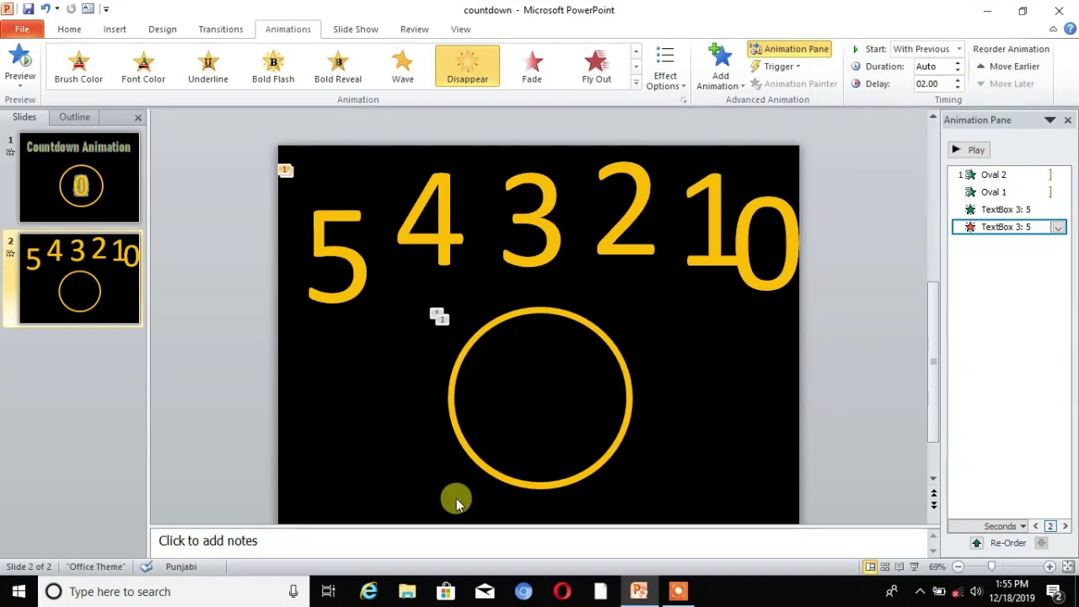
- Apply the Appear entrance animation to the number 4, starting With Previous with a delay of 02.00 seconds
click(428, 229)
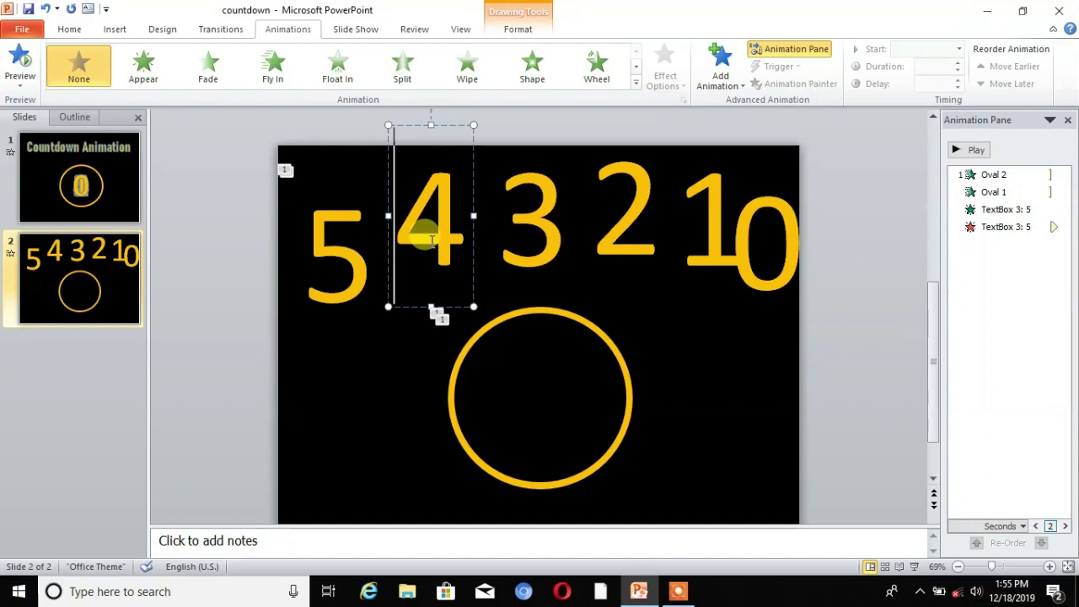
click(145, 68)
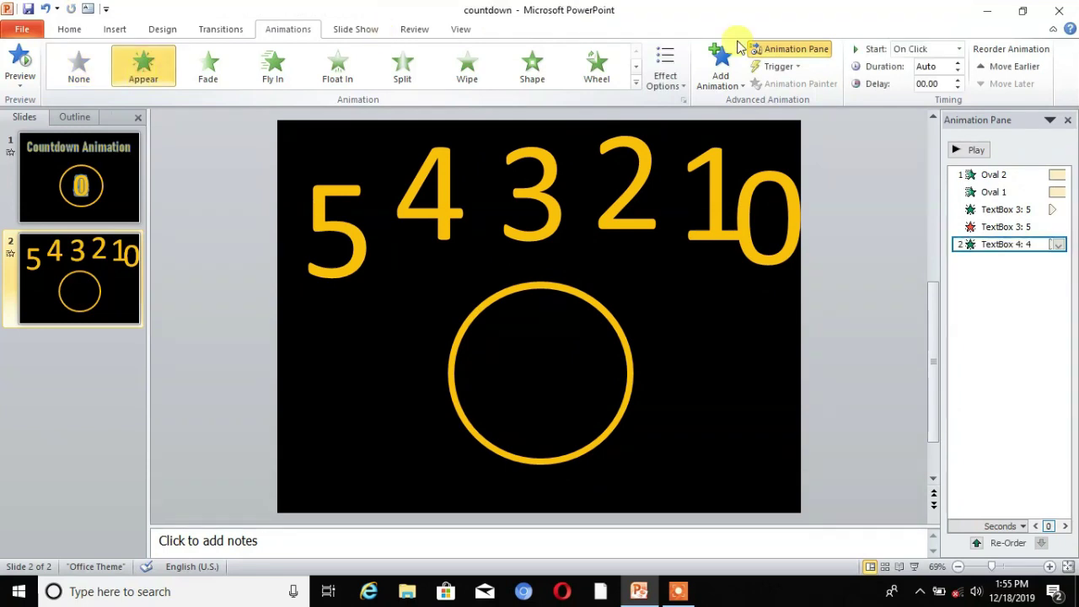
click(960, 49)
click(917, 73)
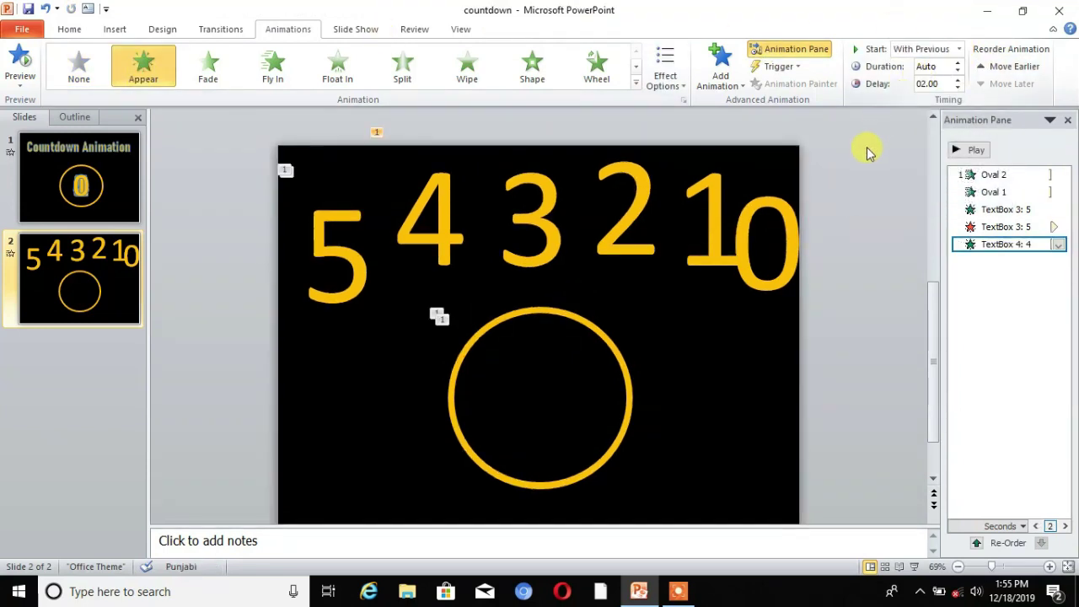
click(934, 85)
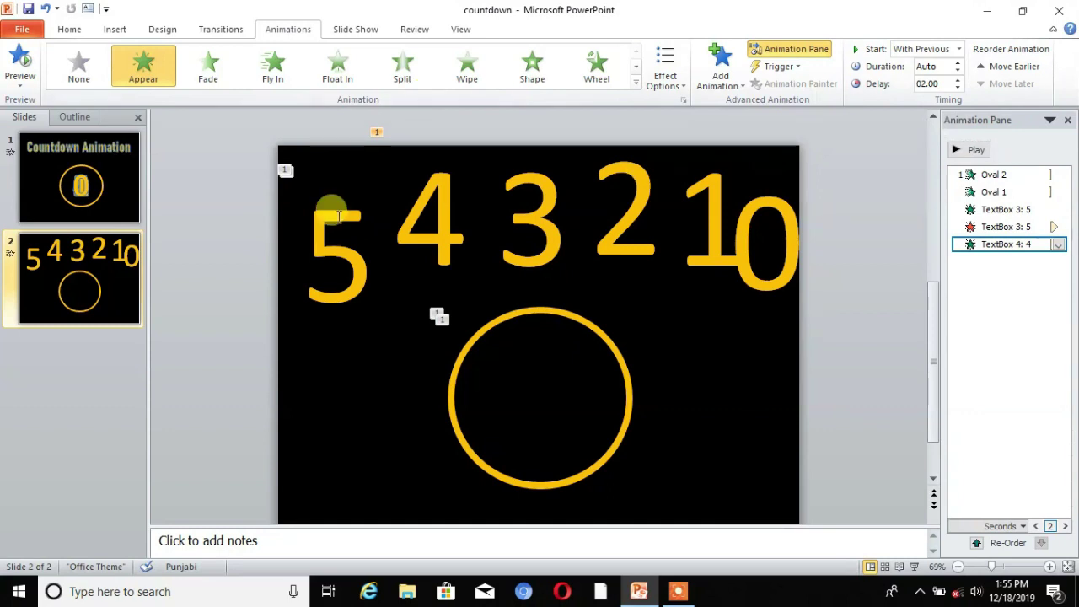
- Add a Disappear exit animation to the number 4 in addition to its Appear effect
click(428, 239)
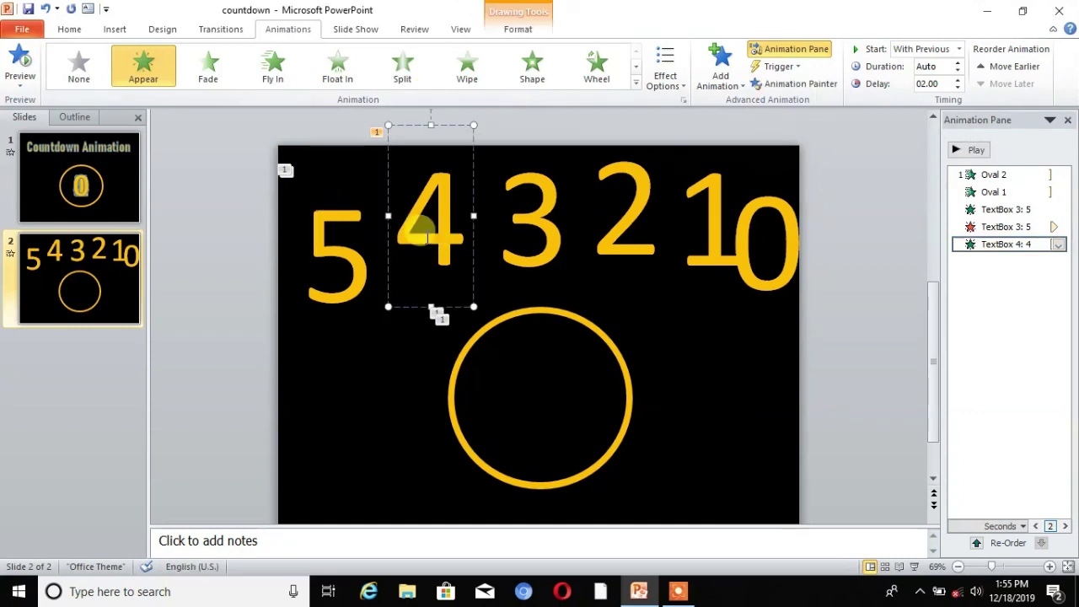
click(736, 88)
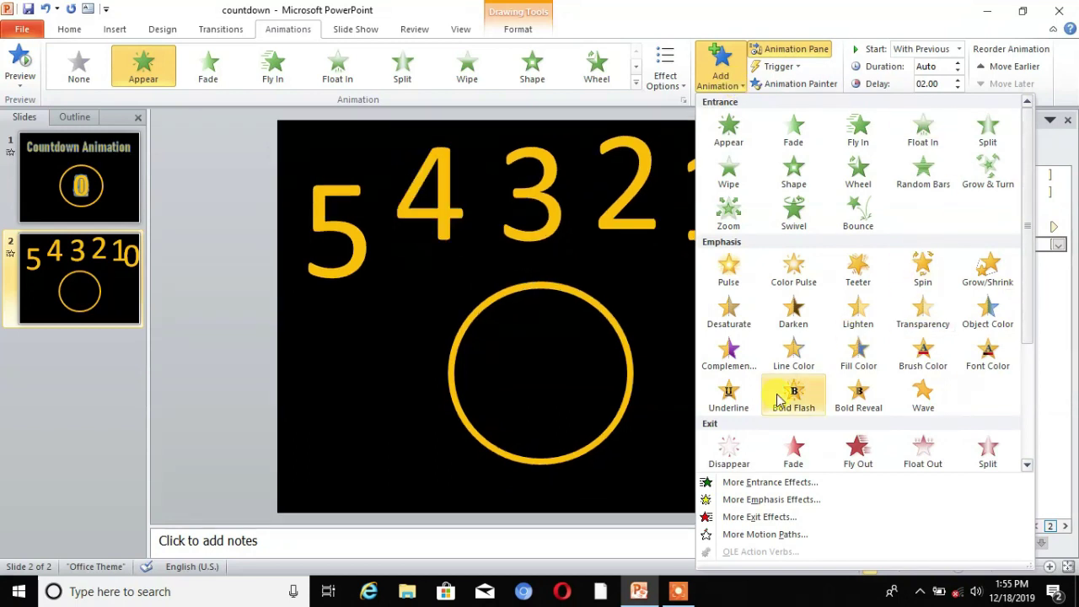
click(731, 447)
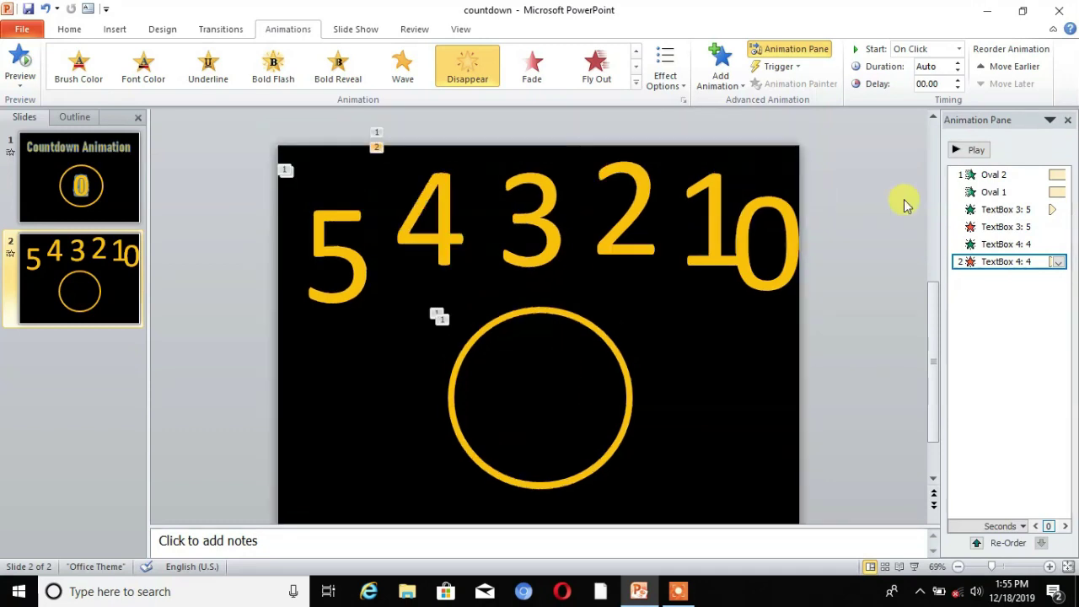
- Set the number 4's Disappear animation to start With Previous with a delay of 04.00 seconds
click(959, 49)
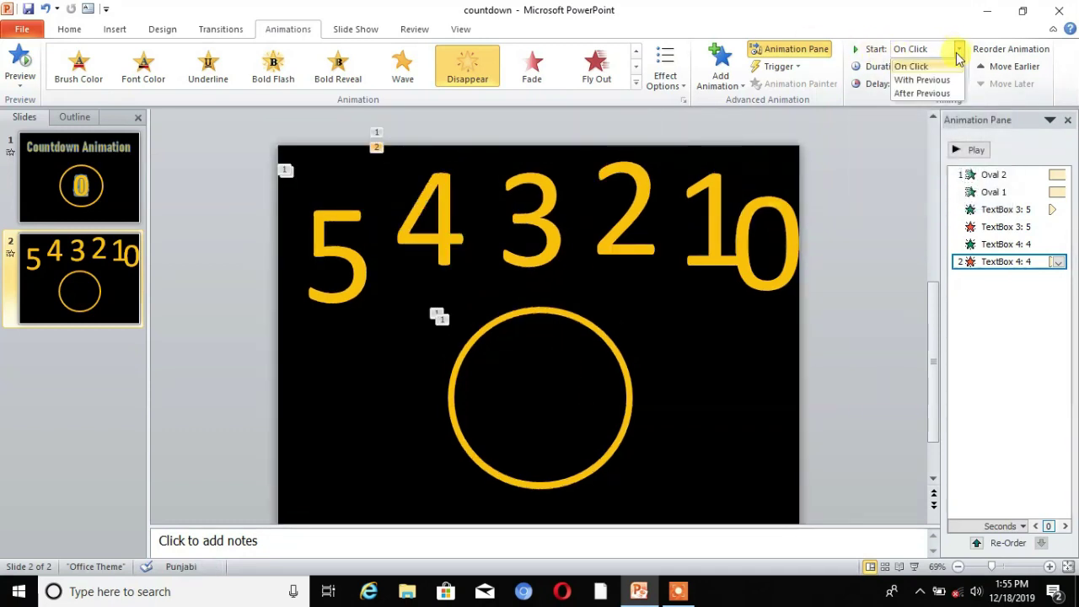
click(920, 77)
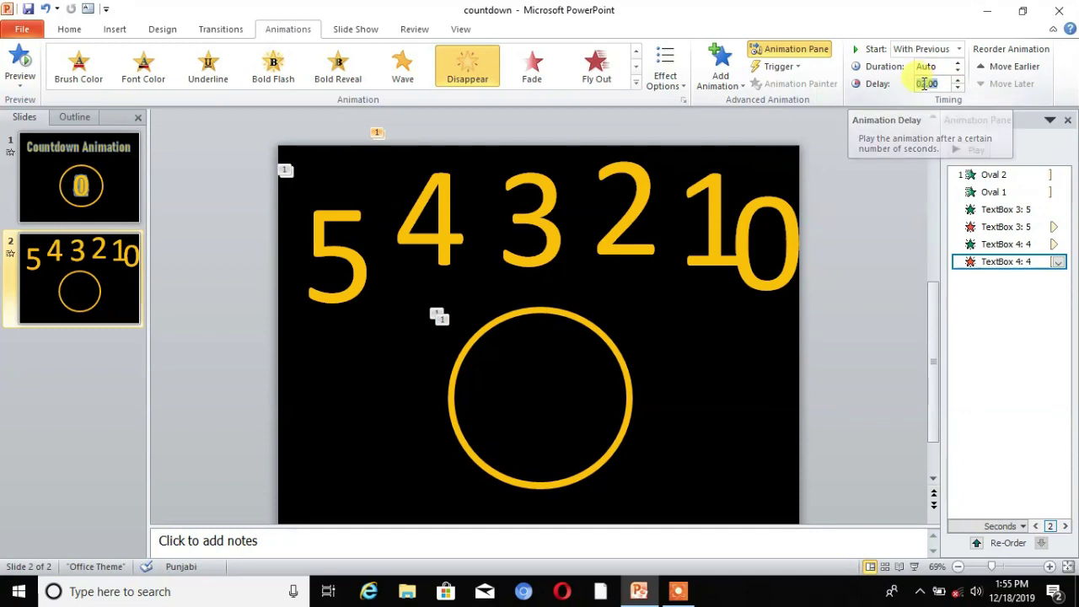
click(928, 83)
click(959, 81)
click(959, 81)
click(959, 81)
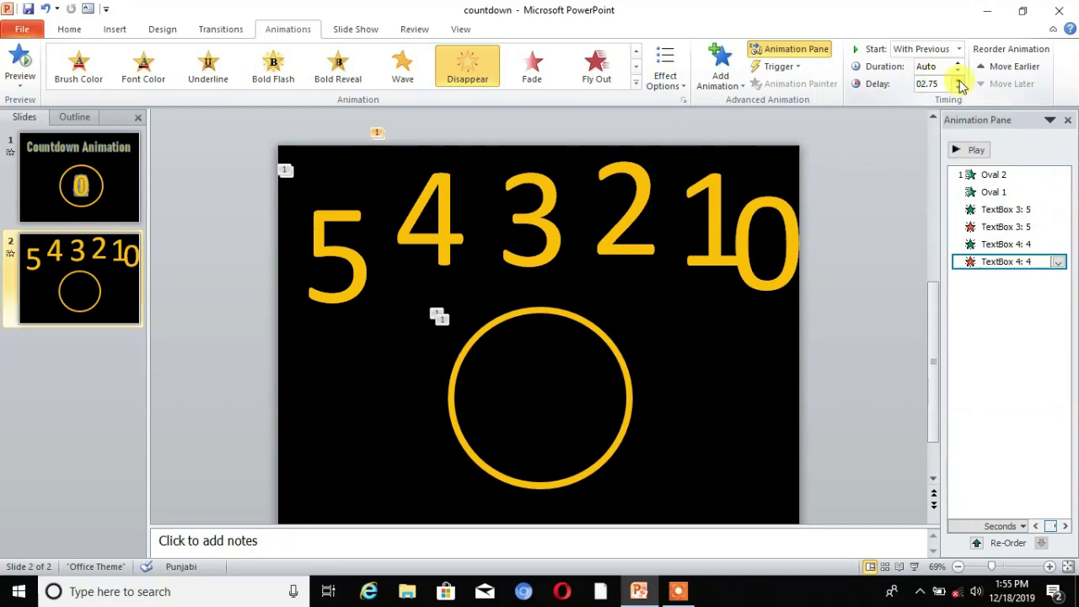
click(960, 82)
click(960, 81)
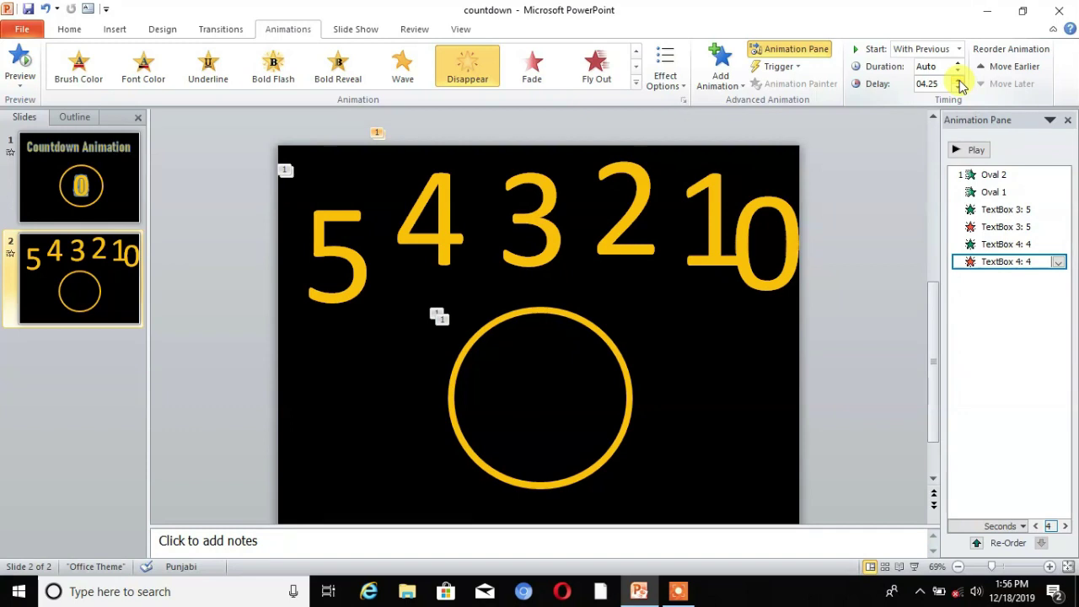
- Apply Appear to the number 3, starting With Previous with a 04.00-second delay, and add a Disappear exit animation to it
click(531, 234)
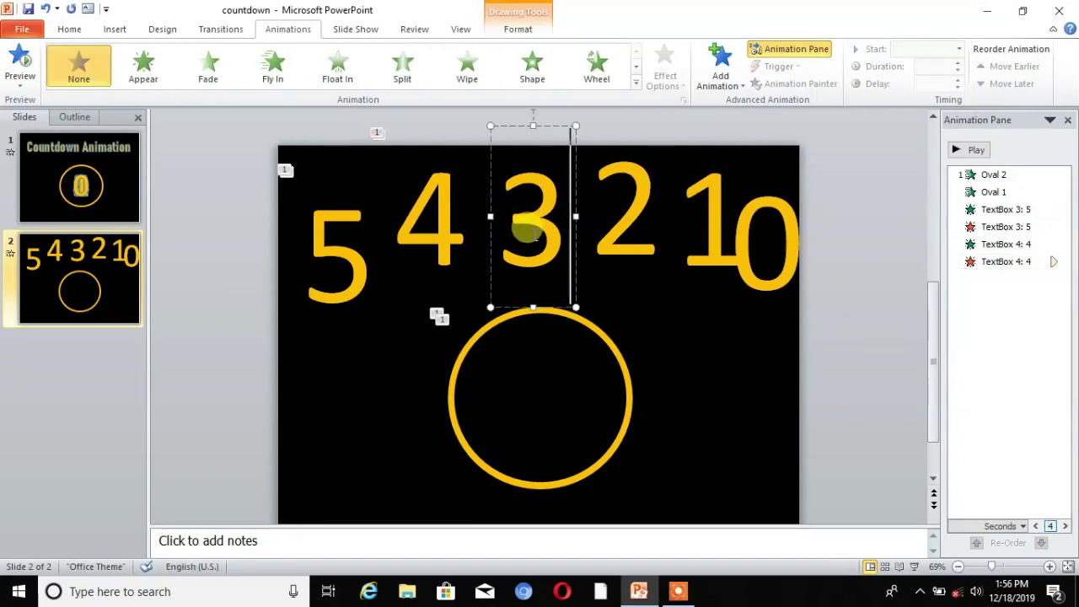
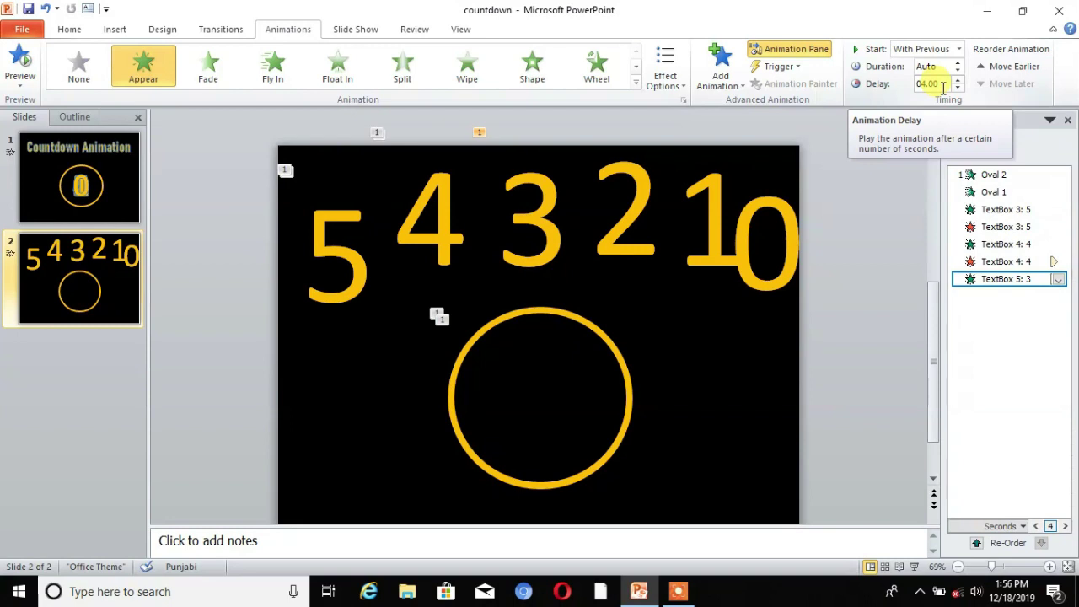
click(549, 206)
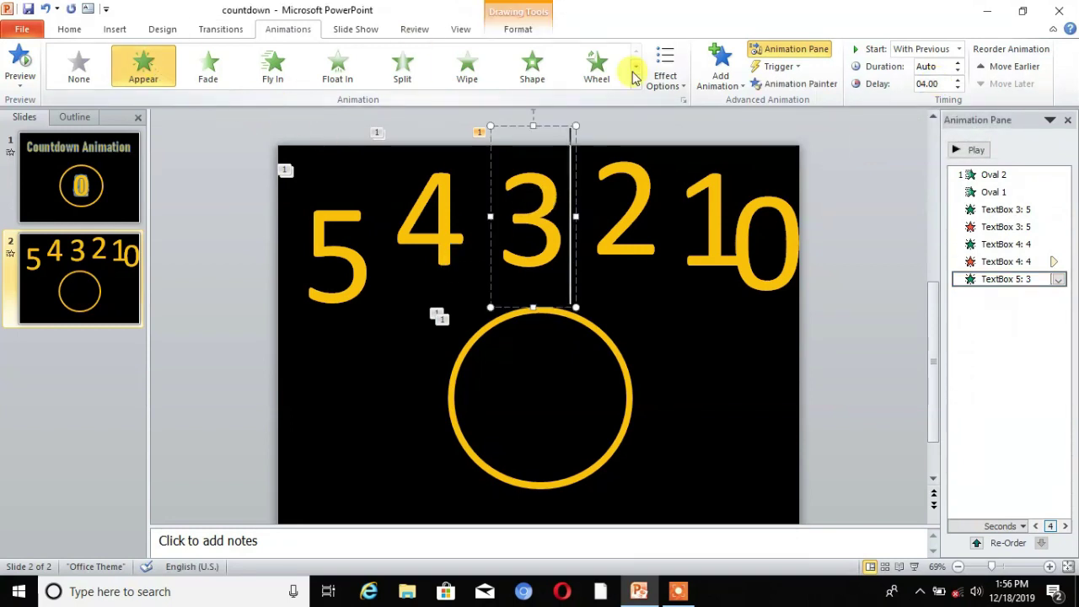
click(734, 86)
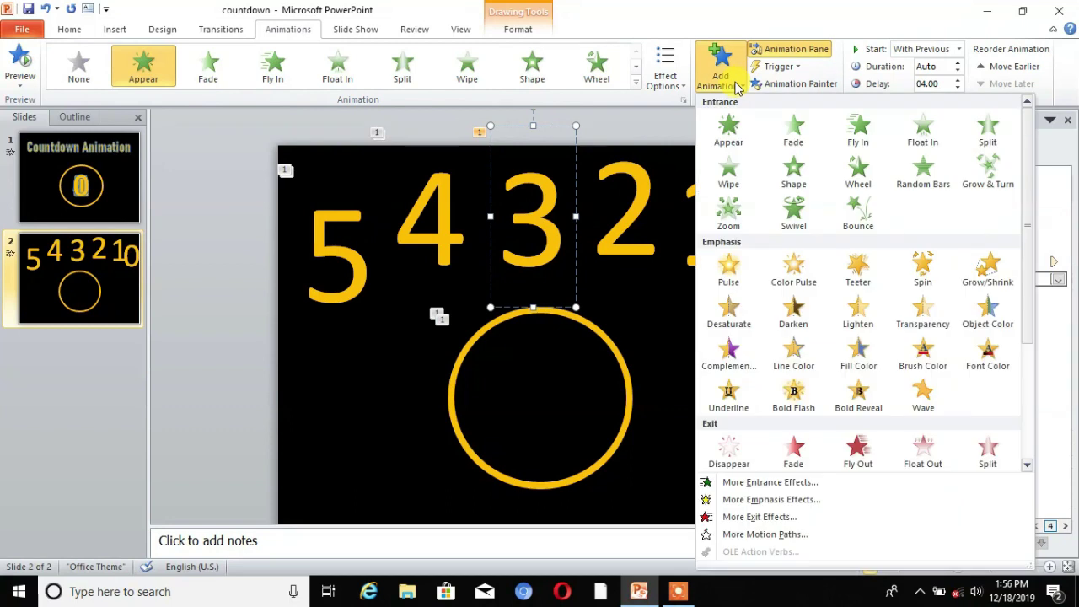
click(732, 456)
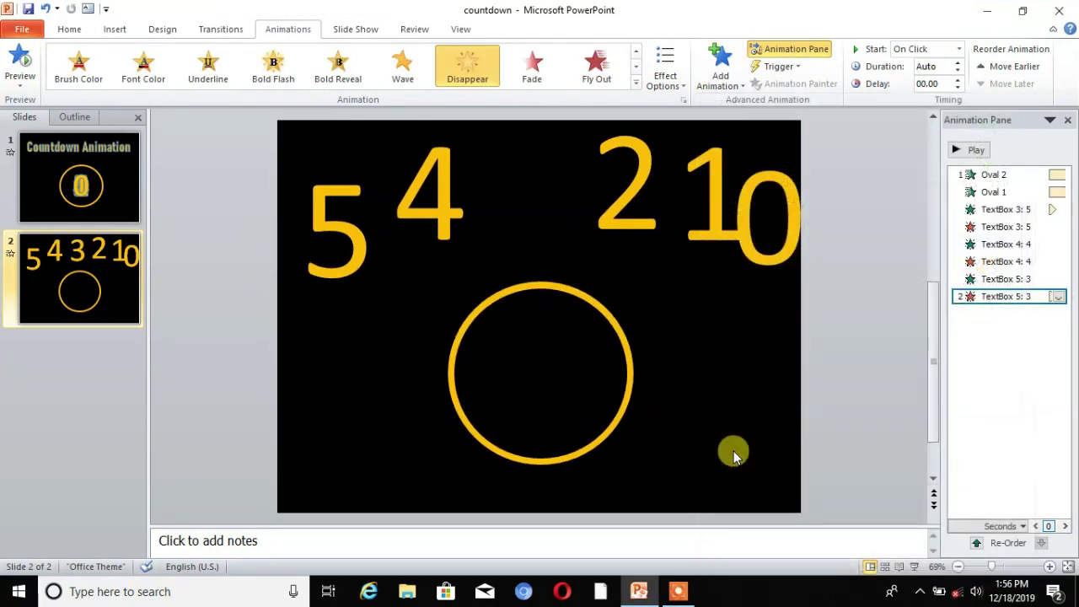
- Set the number 3's Disappear animation to start With Previous with a delay of 06.00 seconds
click(959, 48)
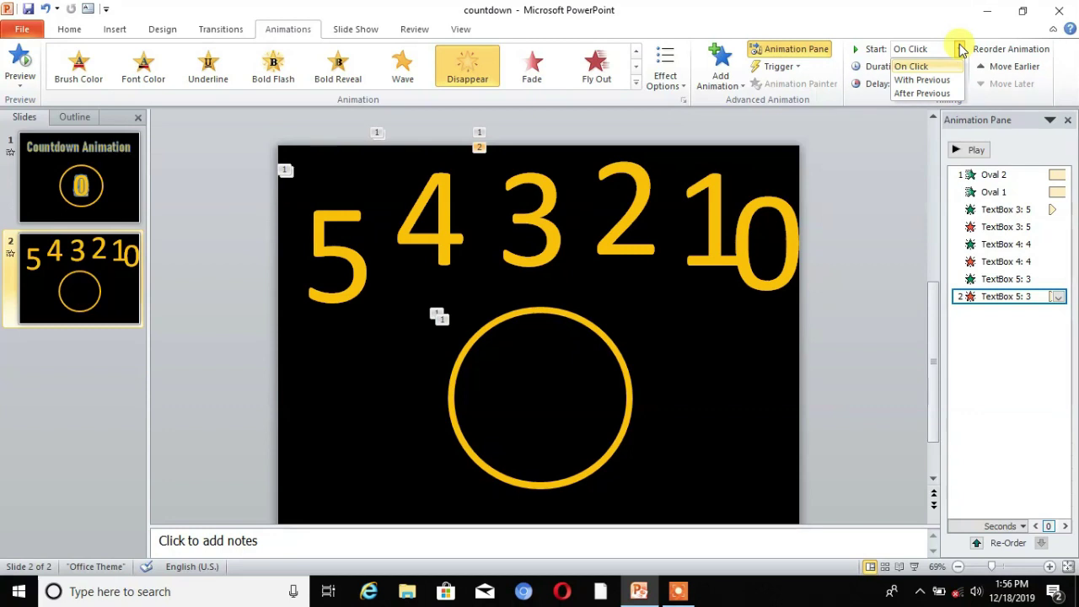
click(921, 80)
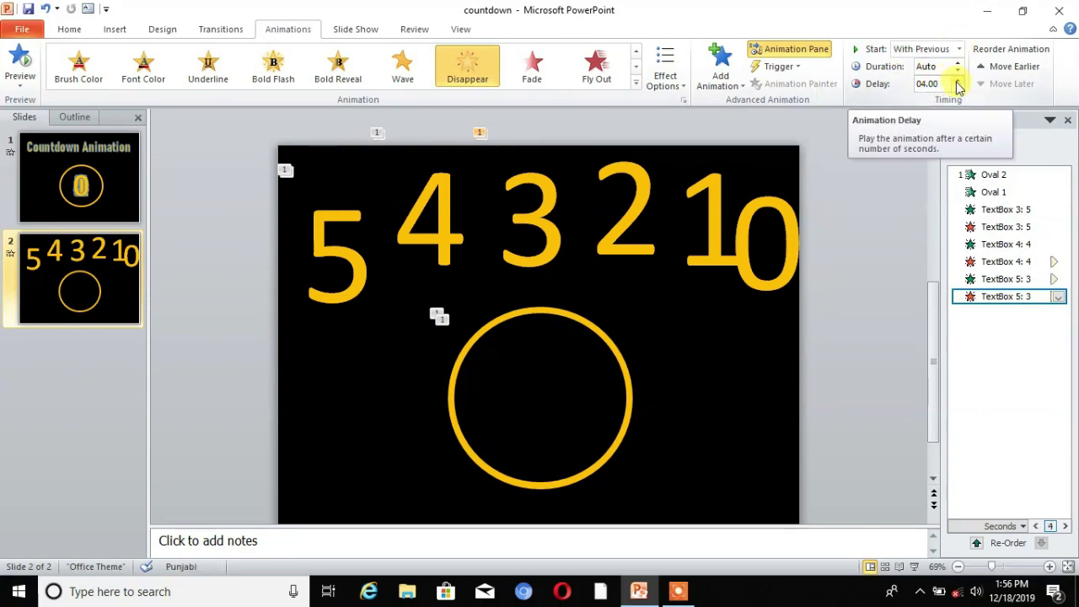
click(958, 79)
click(958, 79)
click(958, 79)
click(958, 80)
click(958, 80)
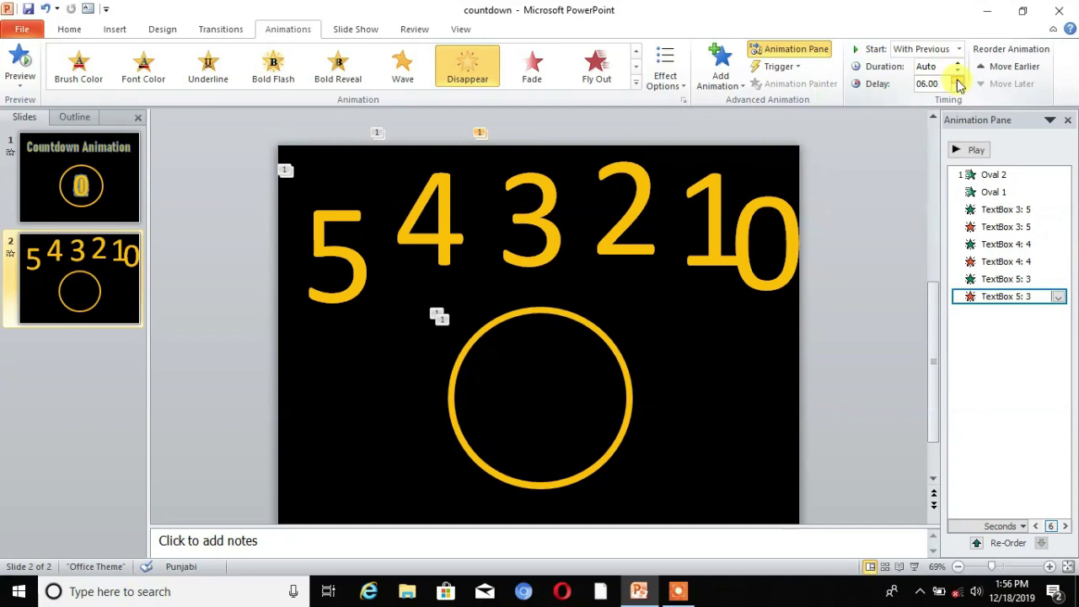
- Apply the Appear entrance animation to the number 2, starting With Previous with a delay of 06.00 seconds
click(628, 211)
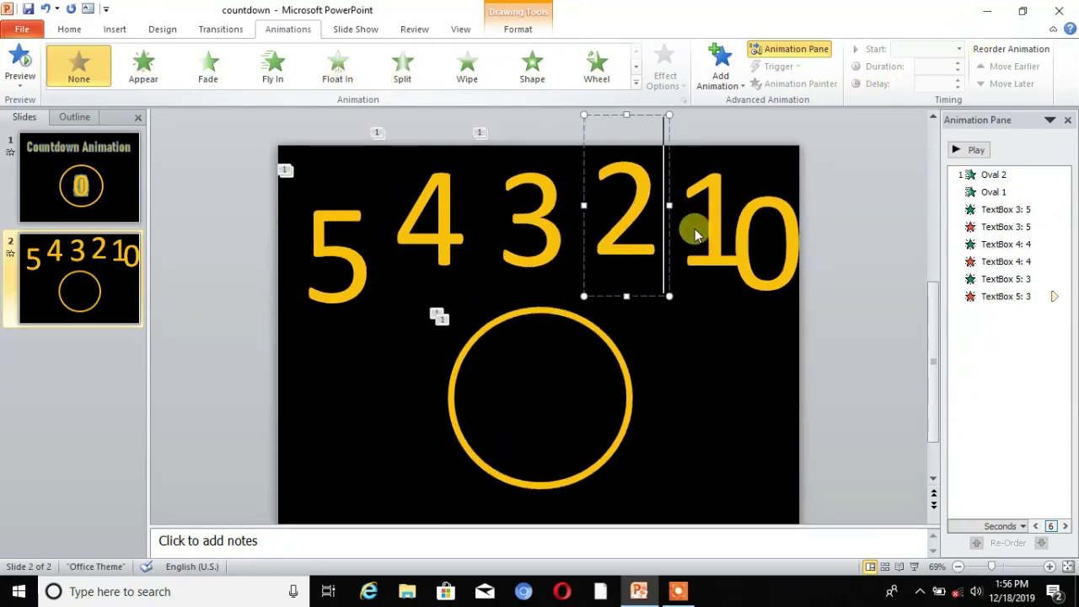
click(157, 61)
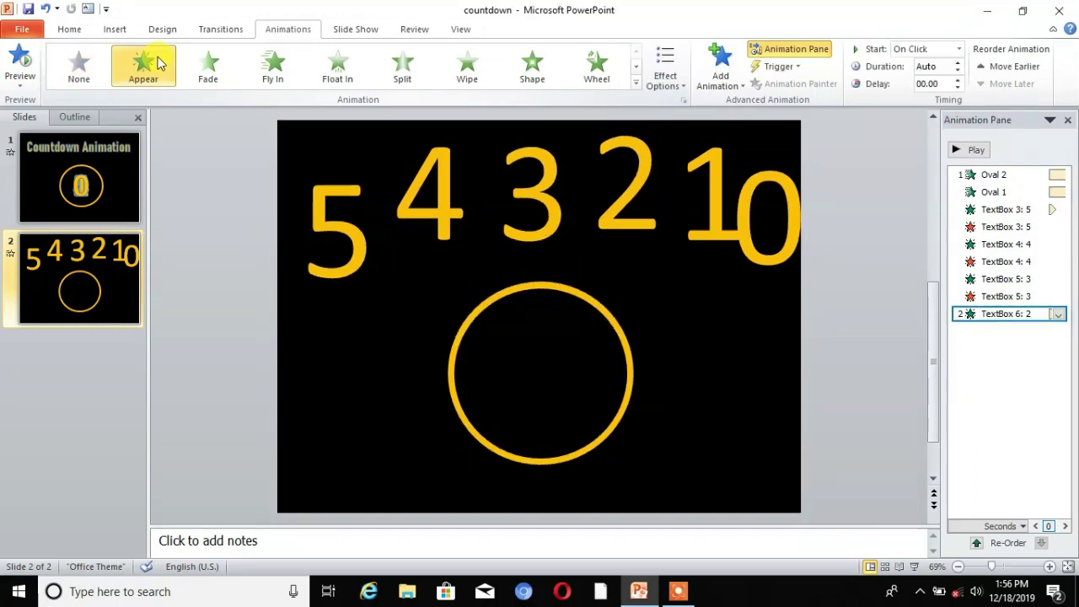
click(959, 49)
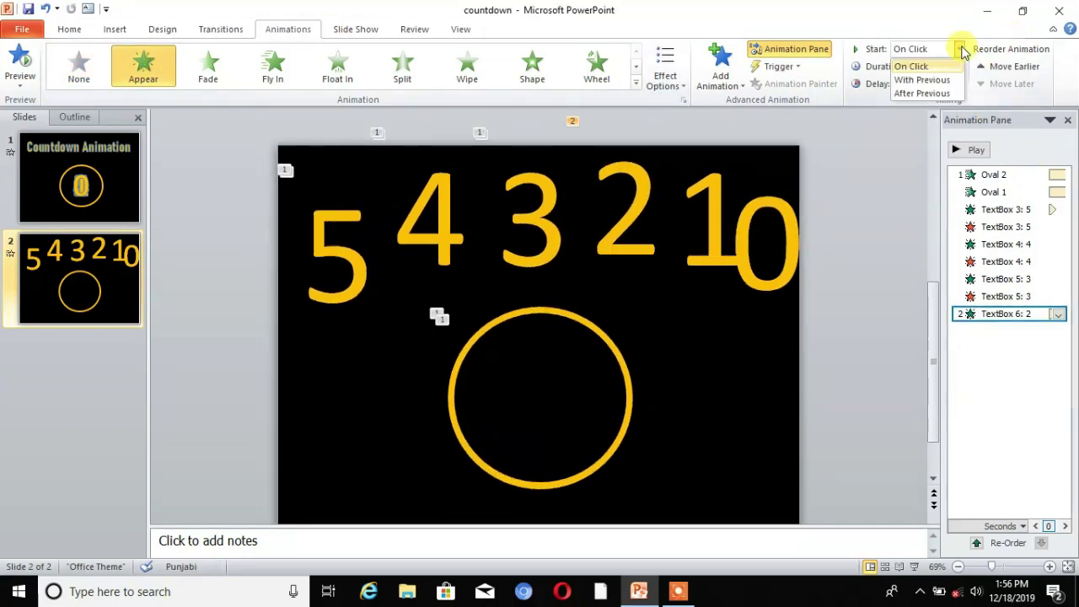
click(913, 80)
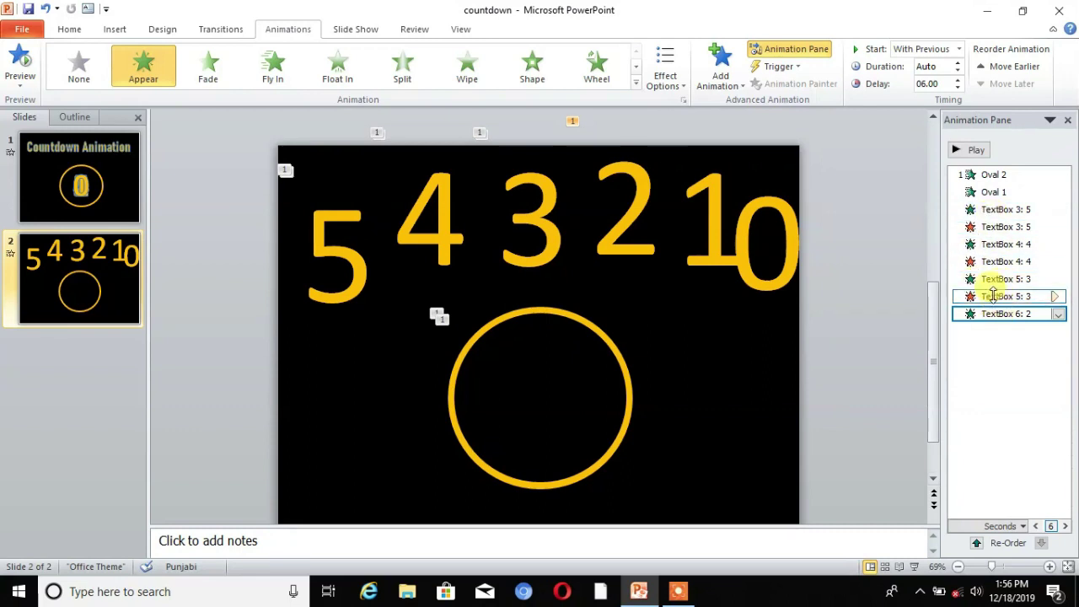
- Add a Disappear exit animation to the number 2 in addition to its Appear effect
click(639, 249)
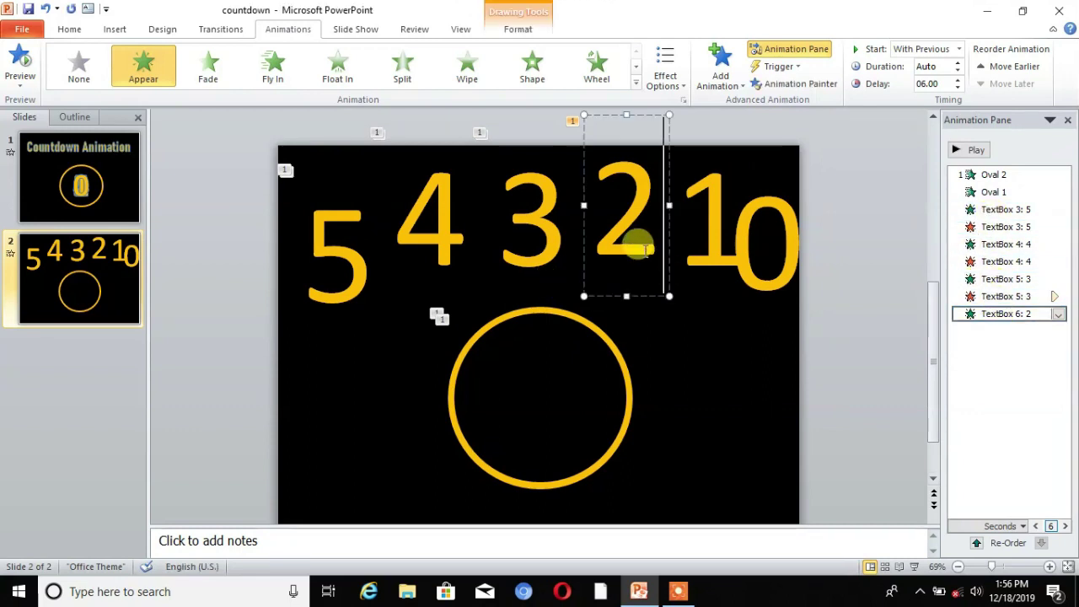
click(721, 72)
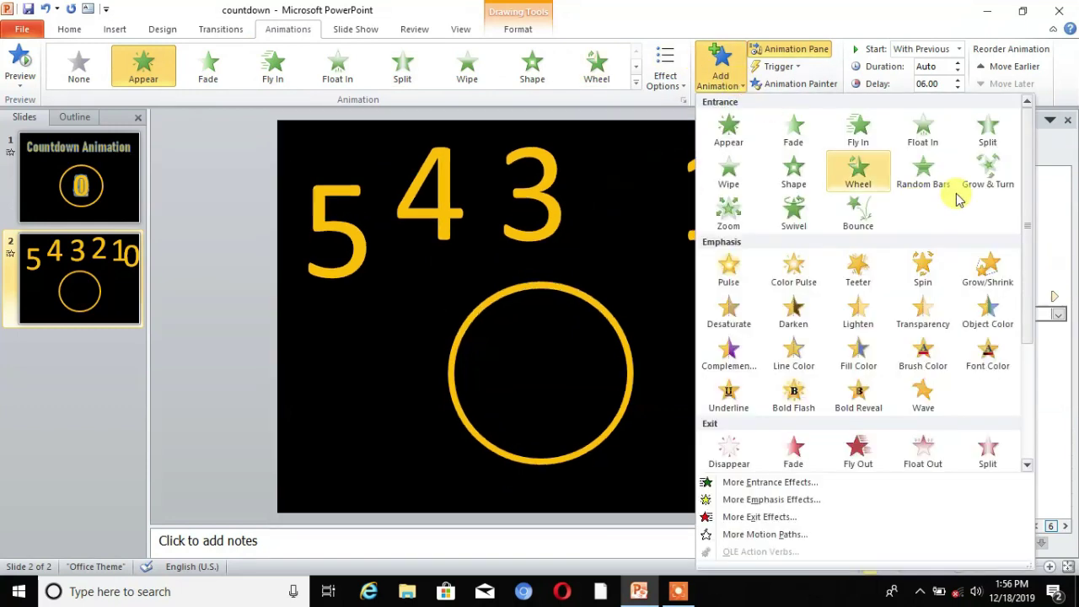
scroll(1033, 275, down, 2)
scroll(1032, 275, down, 2)
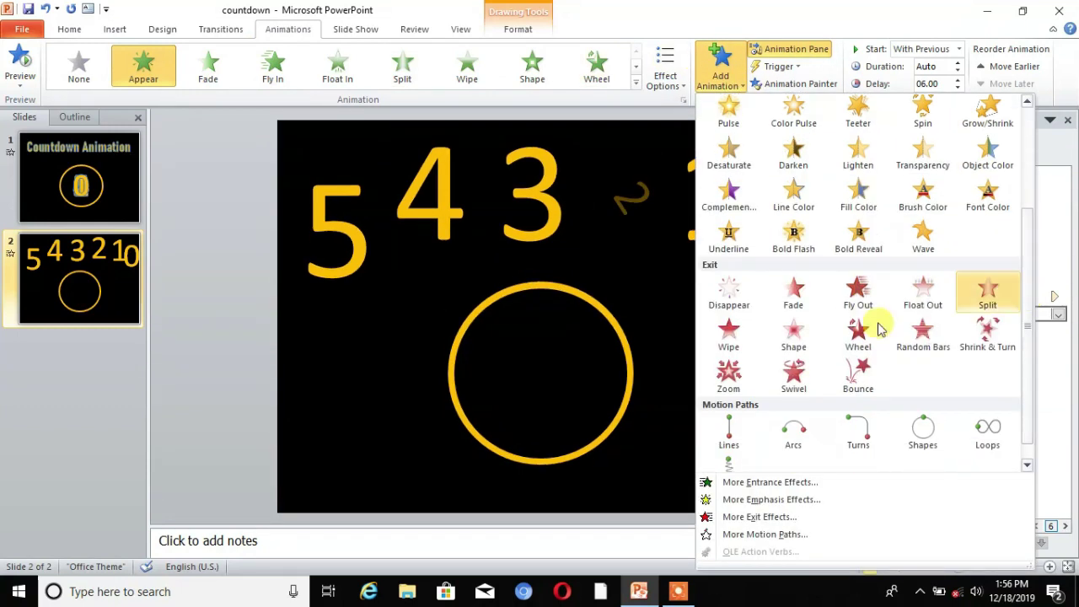
click(726, 307)
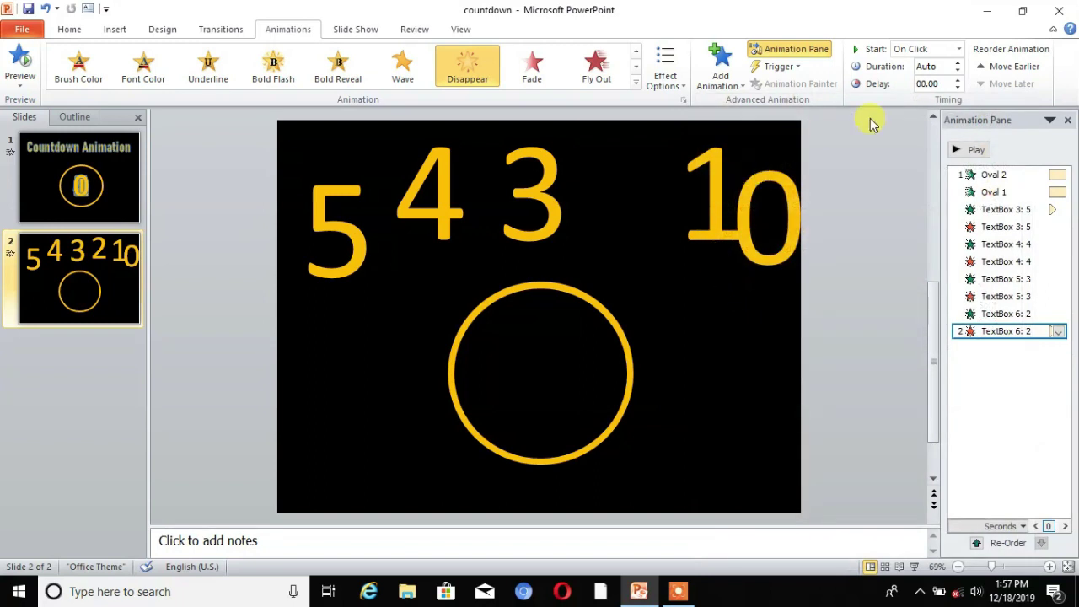
- Set the number 2's Disappear animation to start With Previous with a delay of 08.00 seconds
click(957, 79)
click(958, 79)
click(957, 79)
click(957, 80)
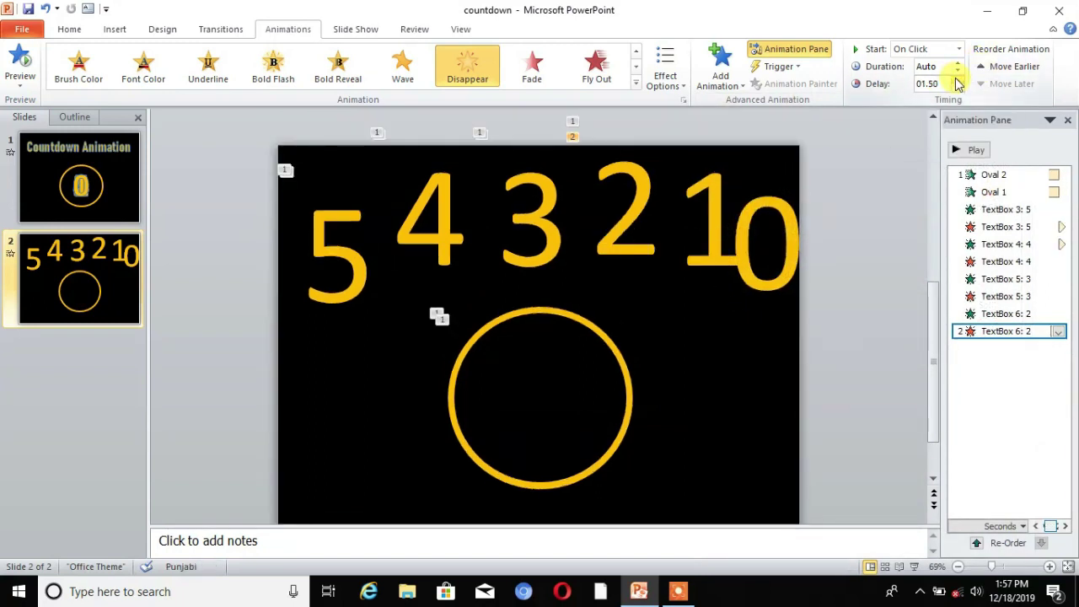
click(958, 79)
click(957, 79)
click(958, 79)
click(958, 49)
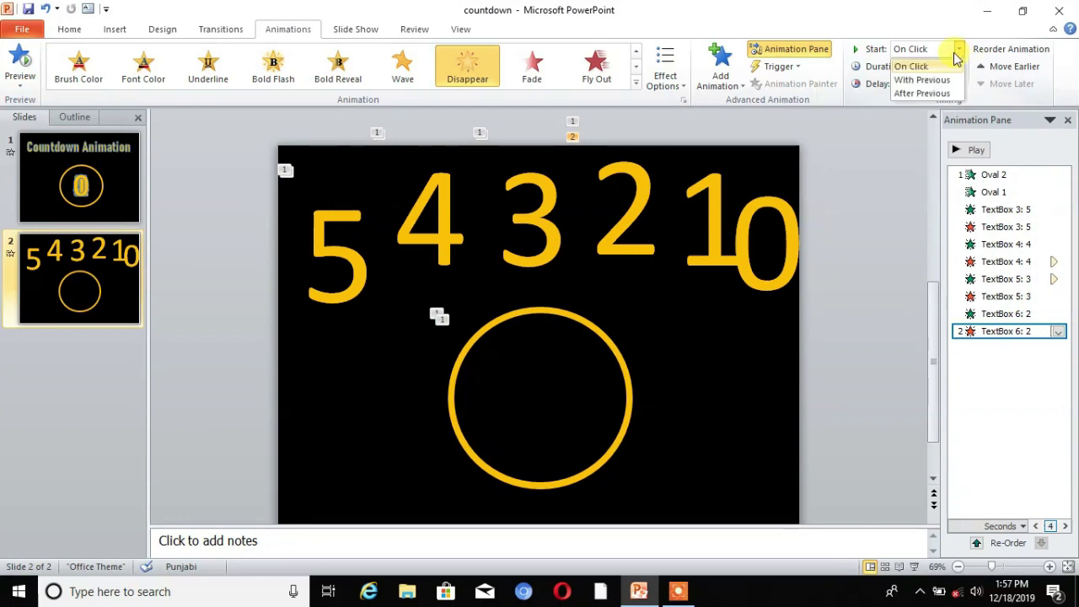
click(923, 82)
click(957, 79)
click(957, 79)
click(960, 81)
click(960, 82)
click(960, 82)
click(959, 82)
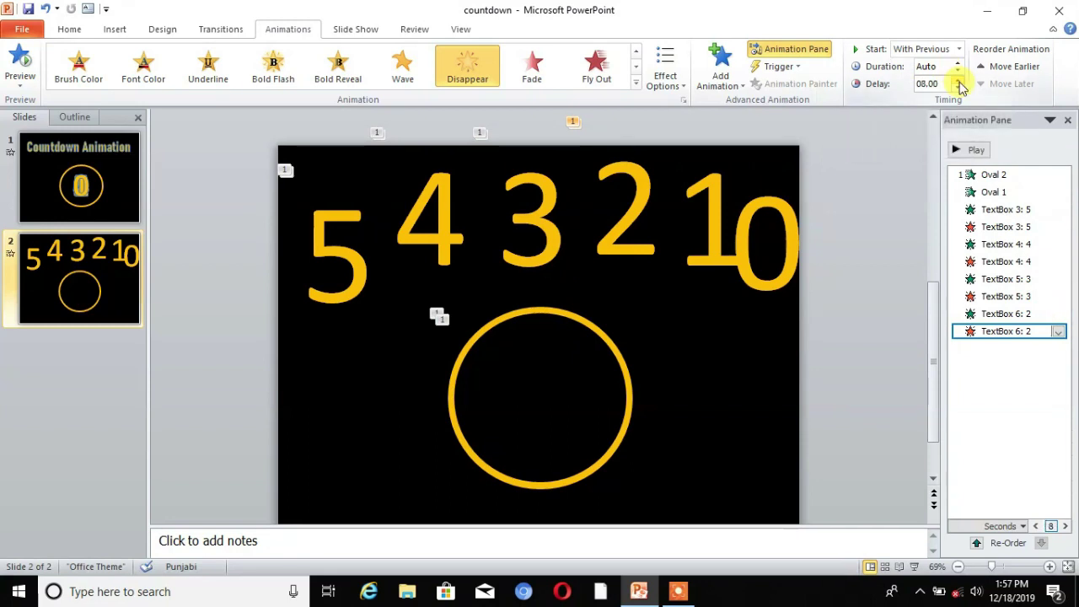
- Apply the Appear entrance animation to the number 1, starting With Previous with a delay of 08.00 seconds
click(717, 249)
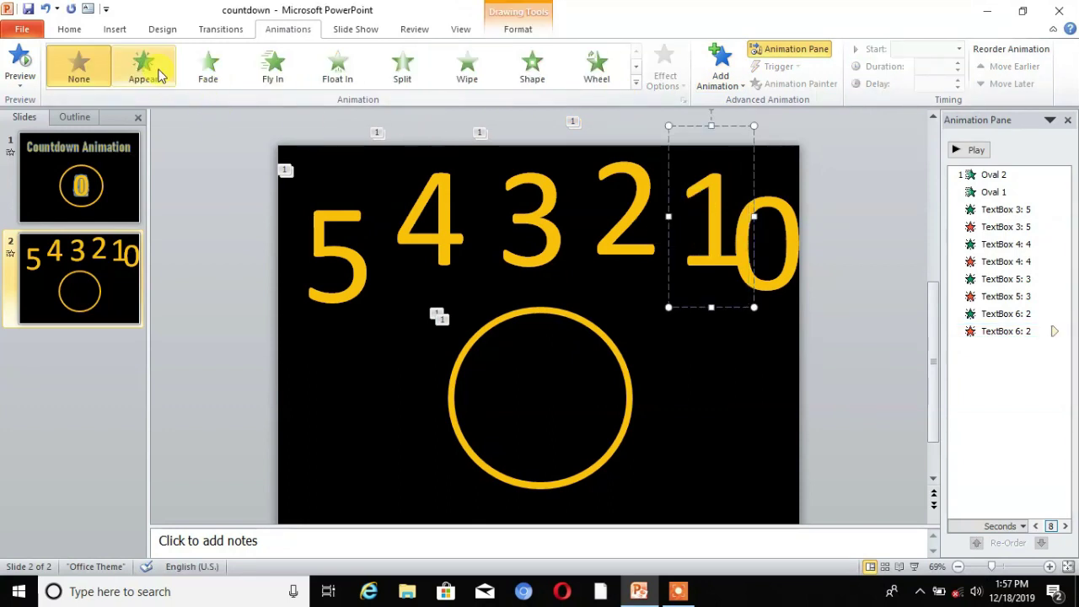
click(144, 67)
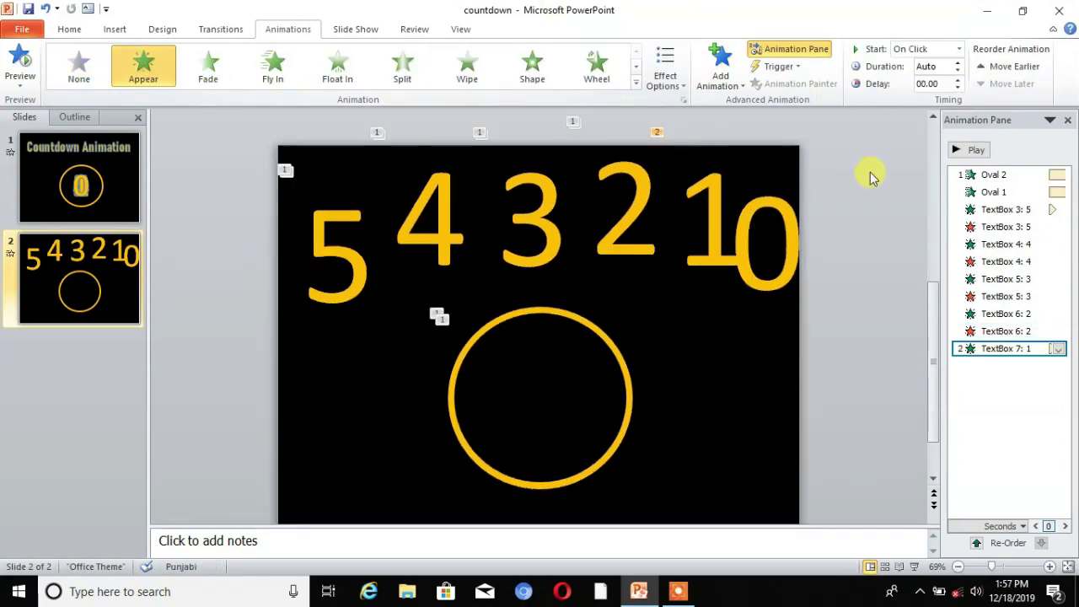
click(960, 49)
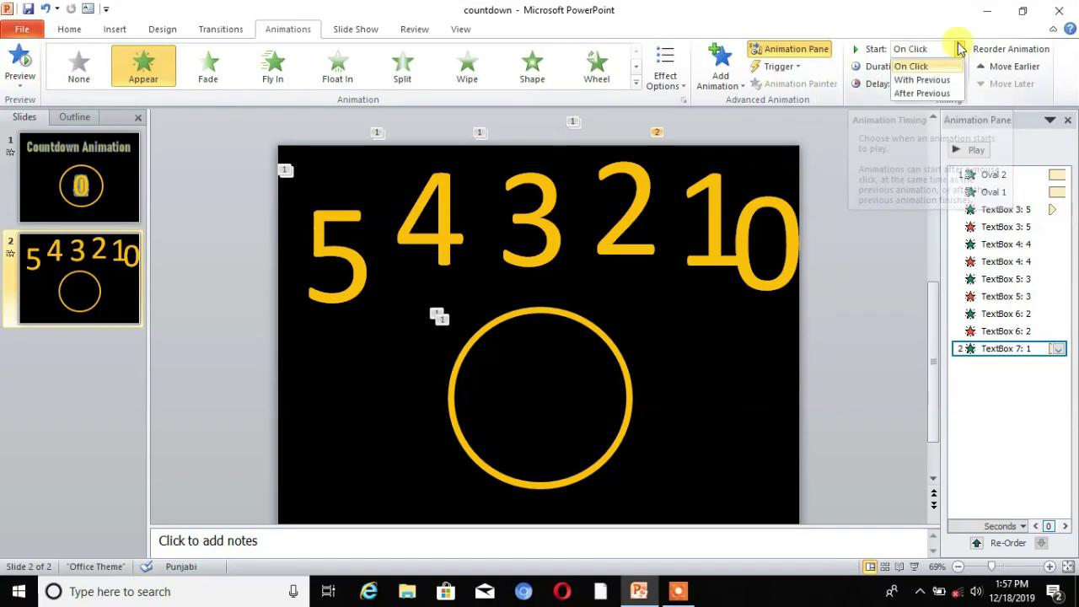
click(919, 80)
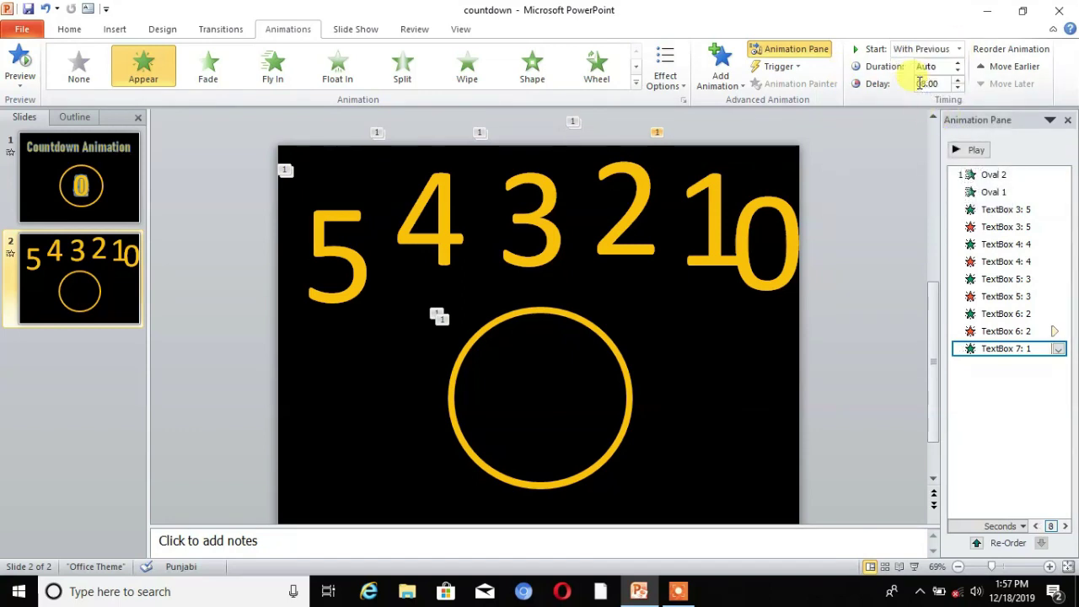
- Add a Disappear exit animation to the number 1, starting With Previous with a delay of 10.00 seconds
click(708, 207)
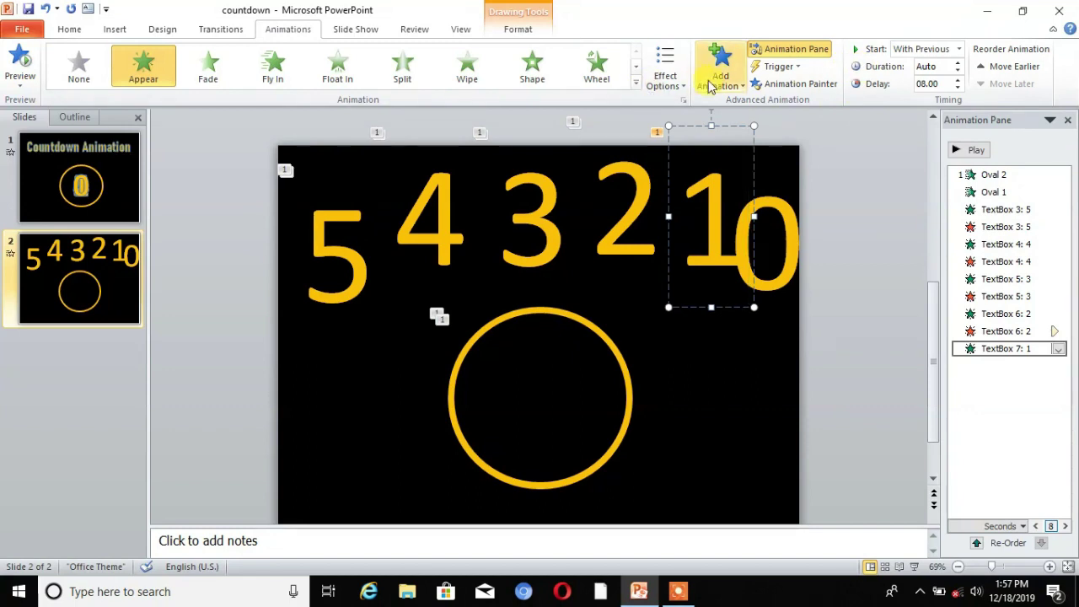
click(736, 90)
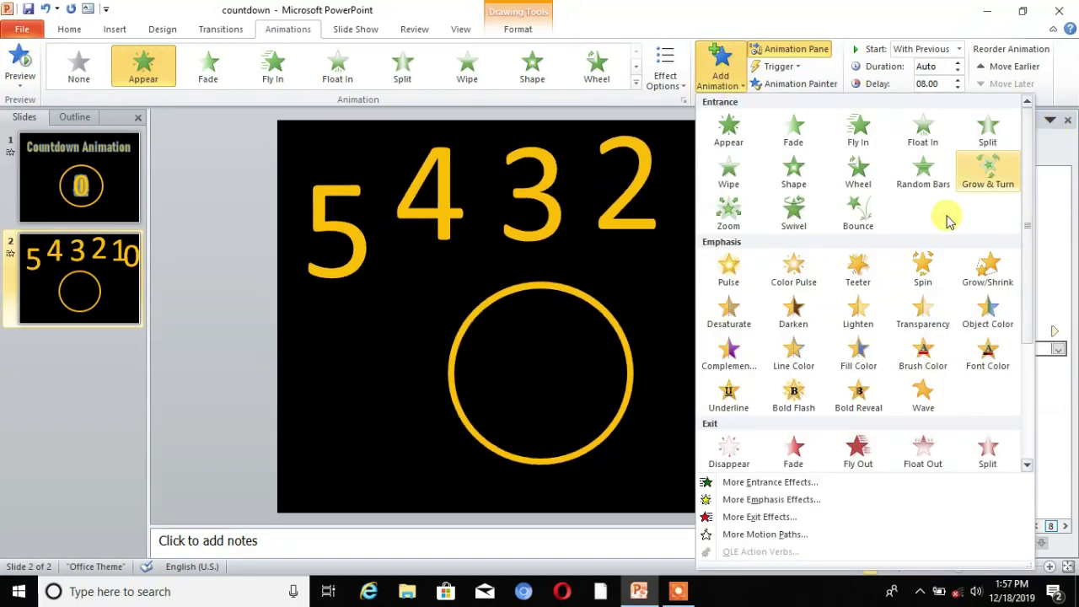
click(731, 455)
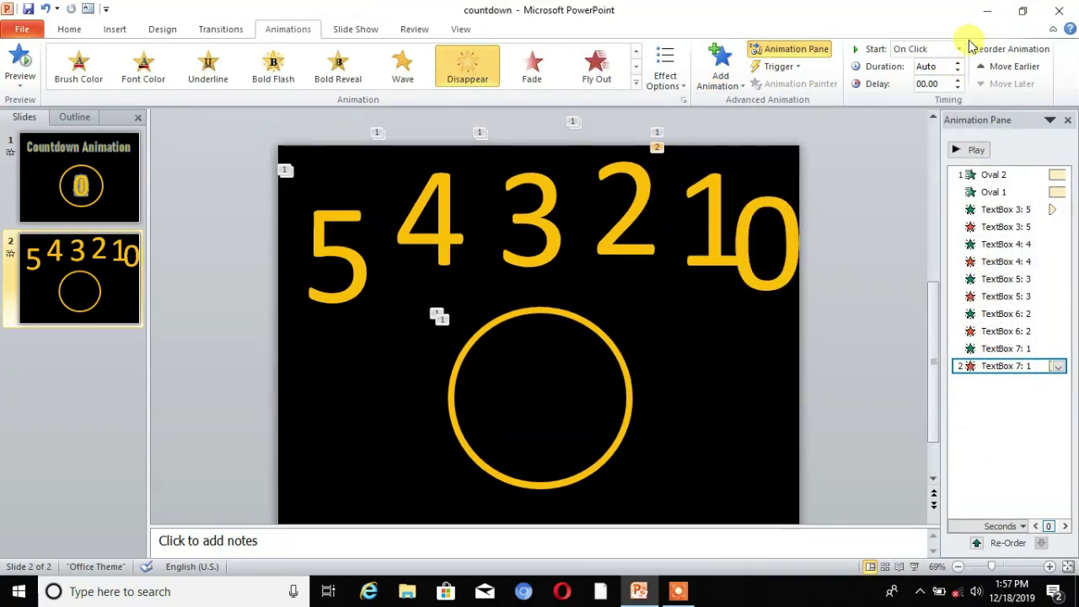
click(959, 53)
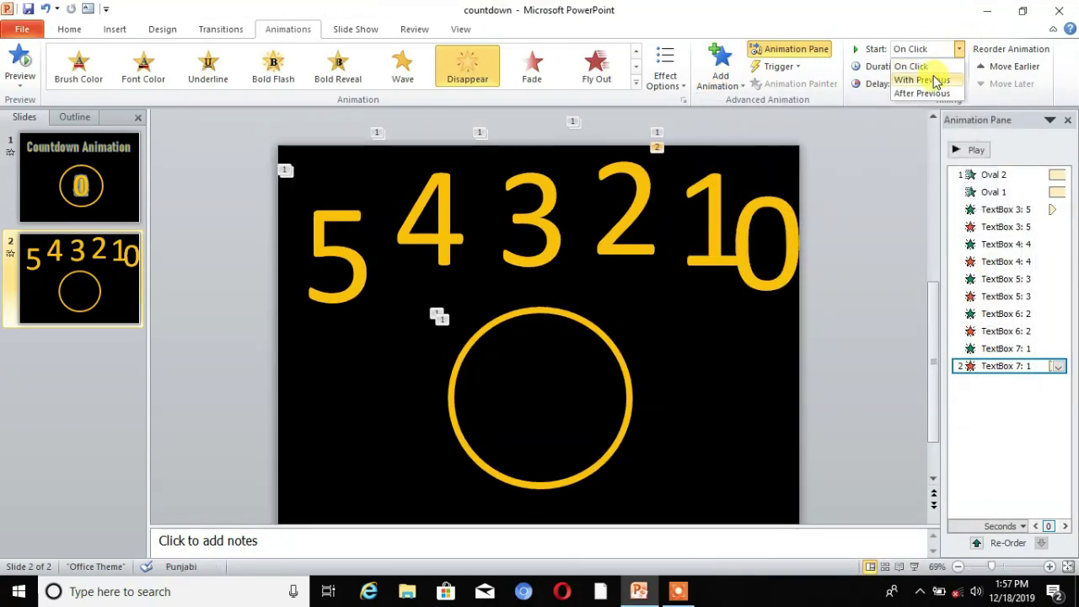
click(928, 77)
click(958, 79)
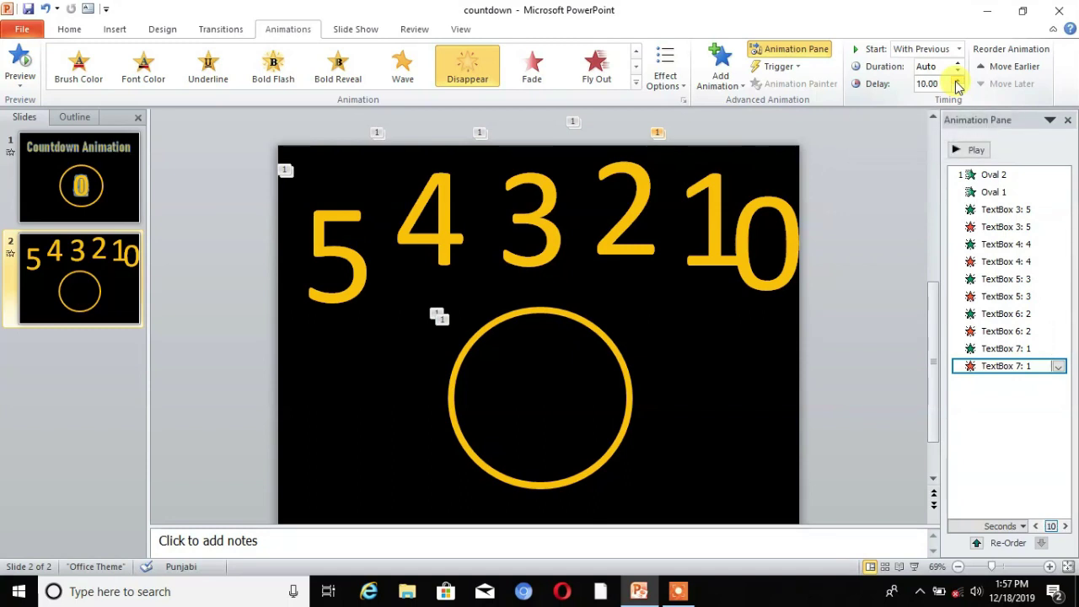
- Apply the Appear entrance animation to the number 0, starting With Previous with a delay of 10.00 seconds
click(774, 205)
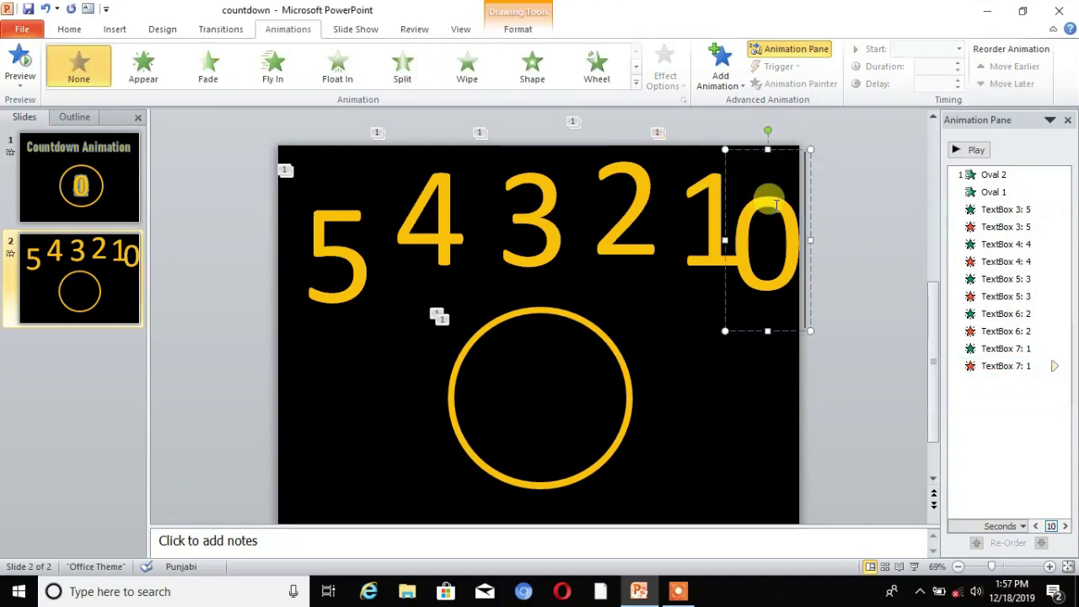
click(136, 69)
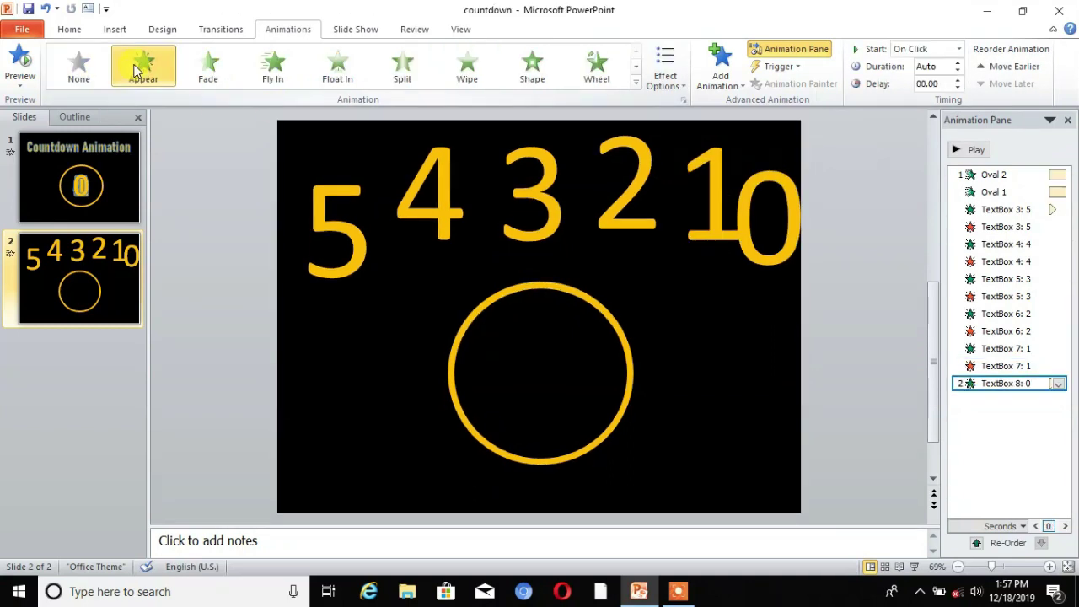
click(961, 52)
click(928, 79)
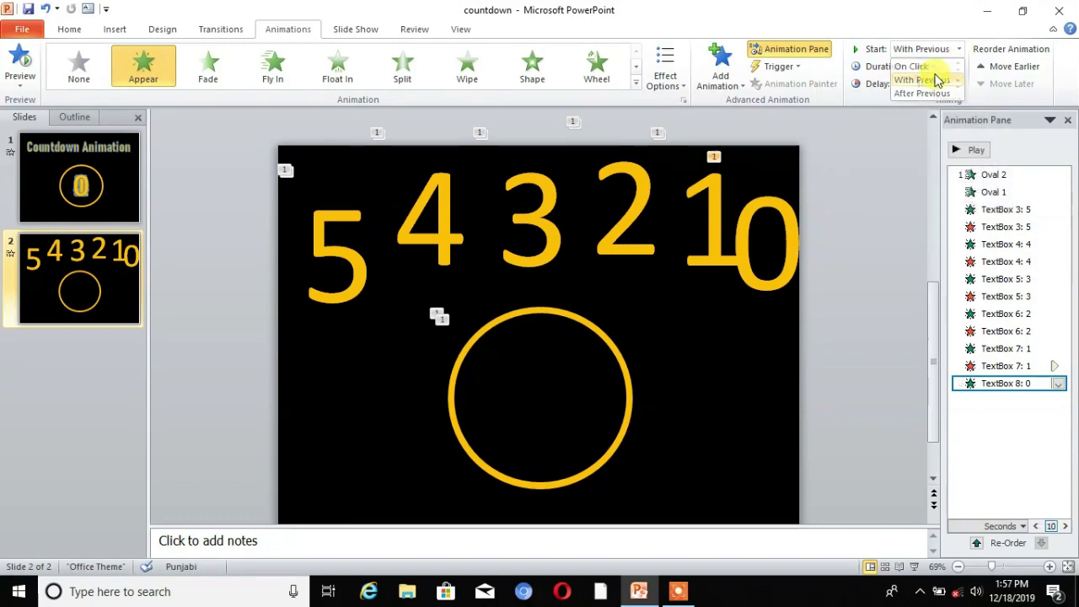
- Add a Disappear exit animation to the number 0, starting With Previous with a delay of 12.00 seconds
click(783, 194)
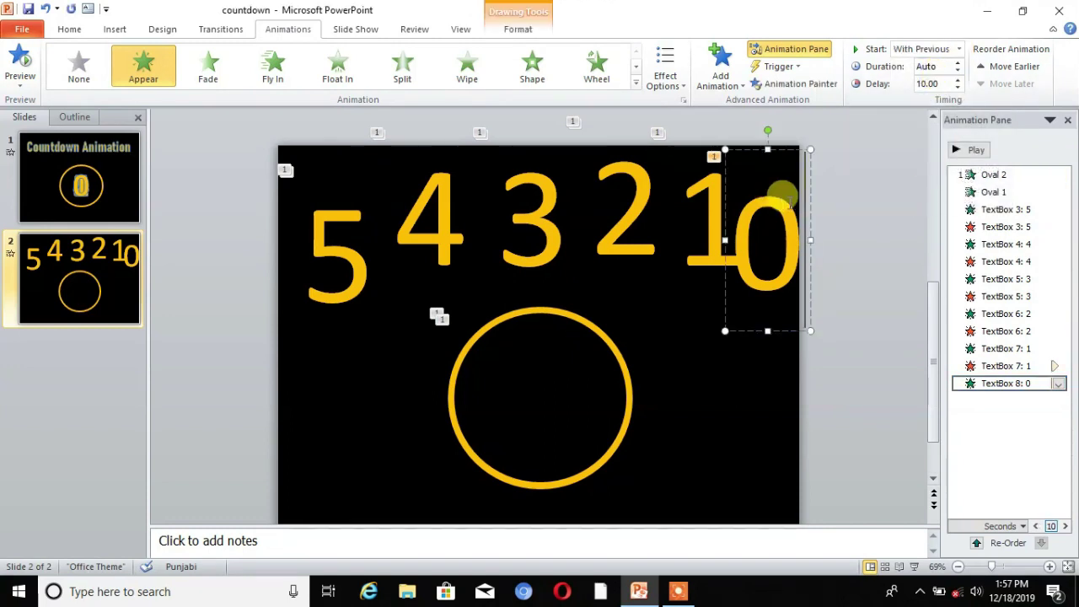
click(721, 76)
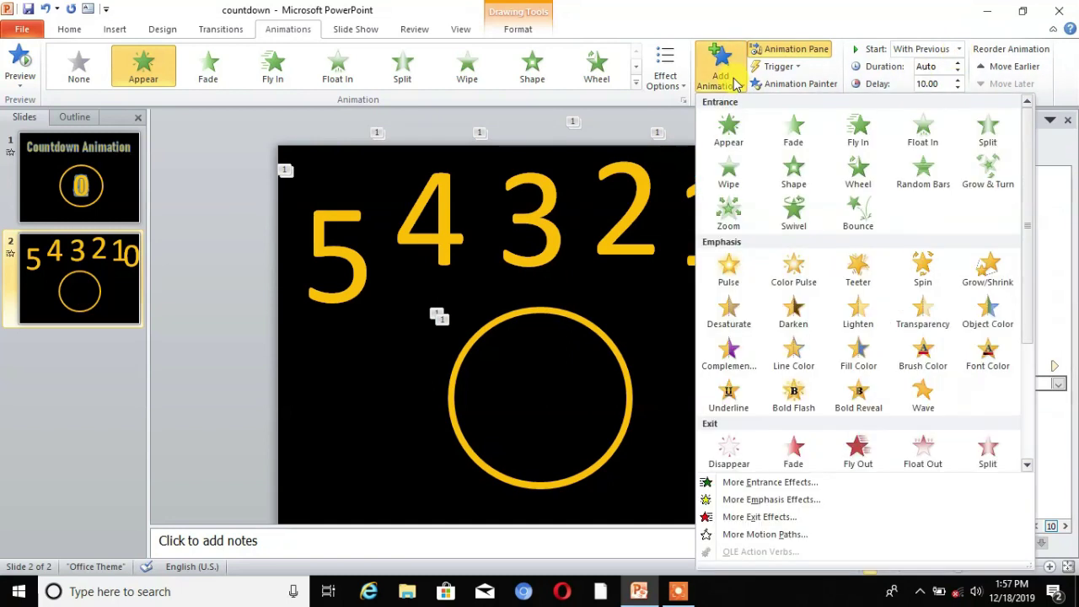
click(732, 451)
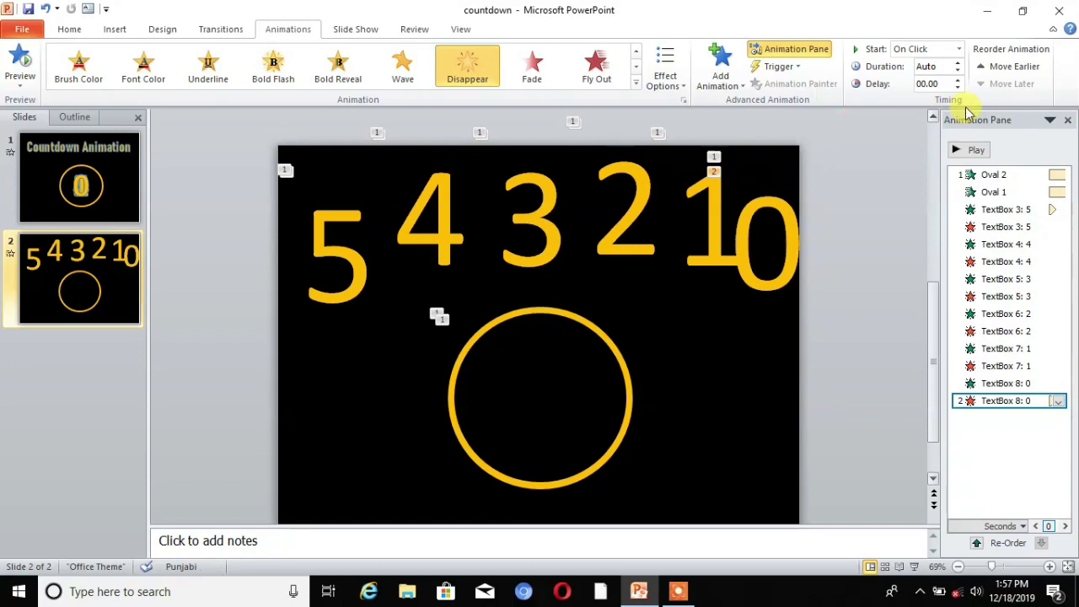
click(960, 50)
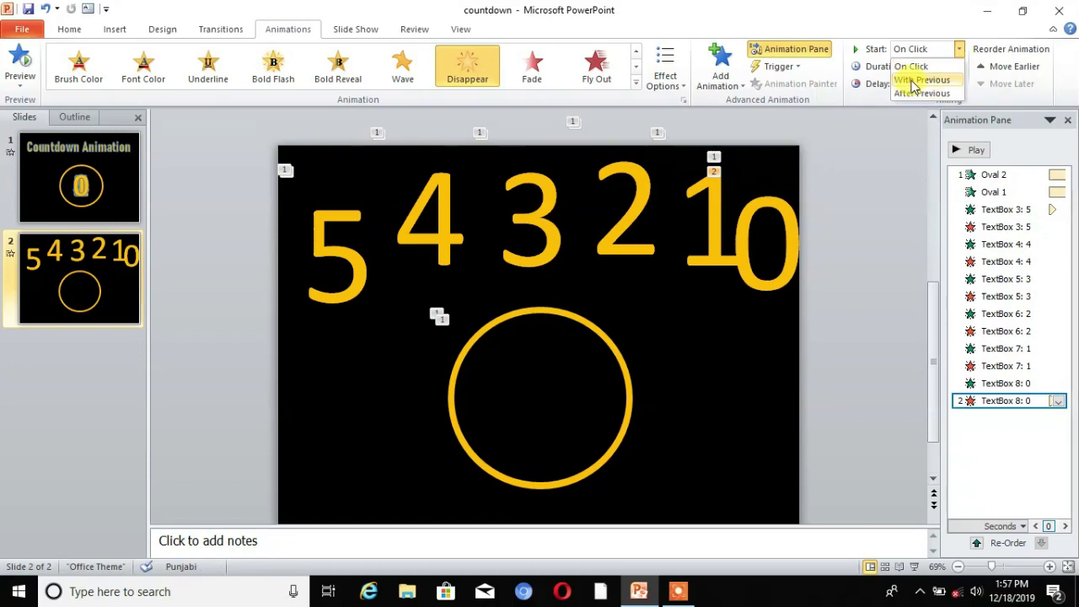
click(915, 80)
click(960, 85)
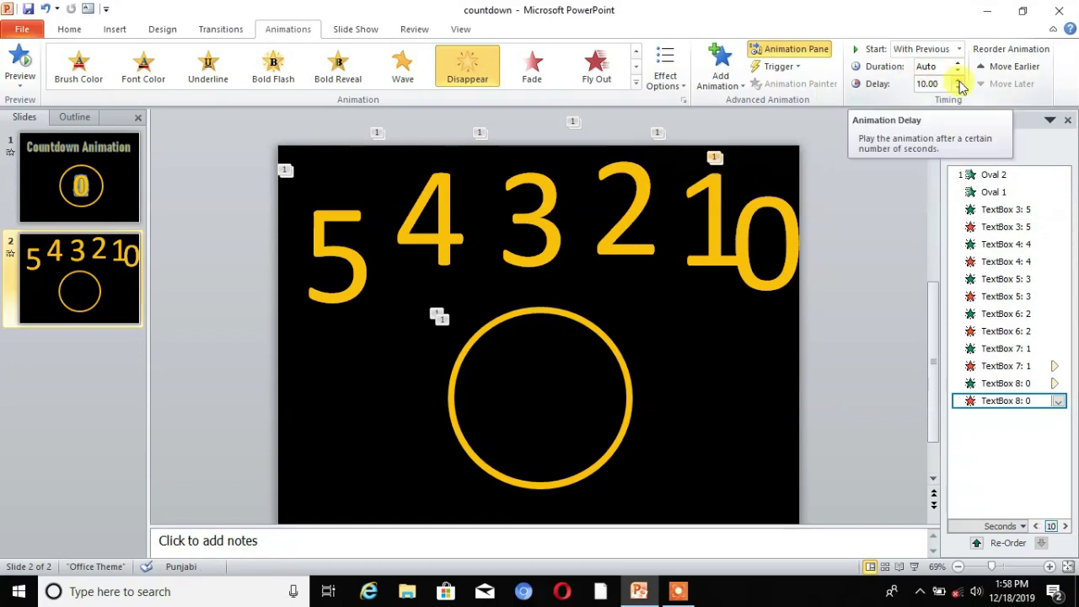
click(959, 80)
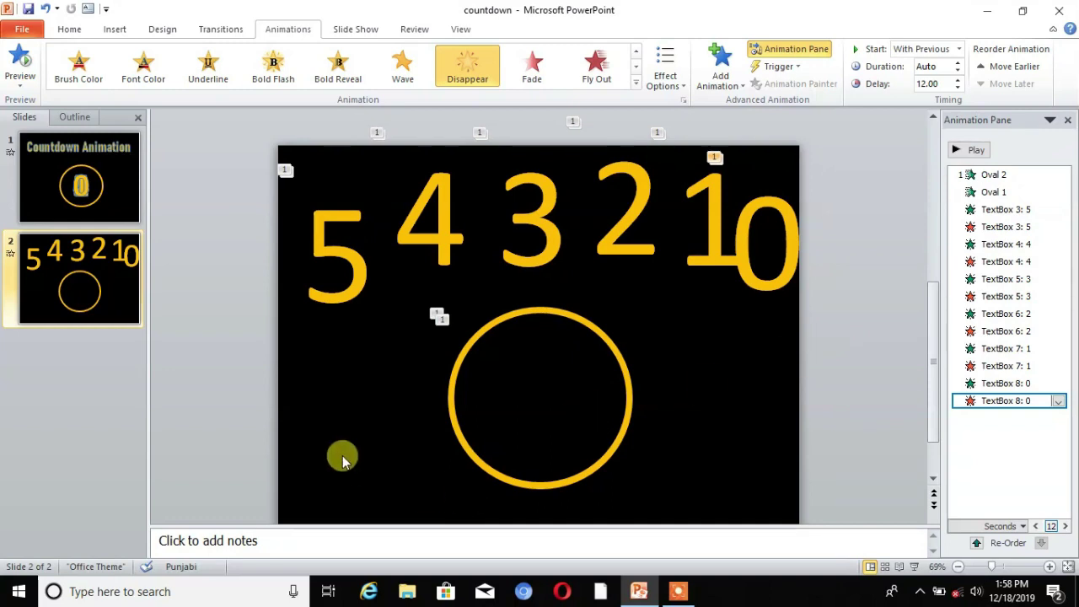
- Stack the numbers 5, 4, 3, 2, 1 and 0 on top of each other using Align Center and Align Middle
click(364, 401)
click(339, 269)
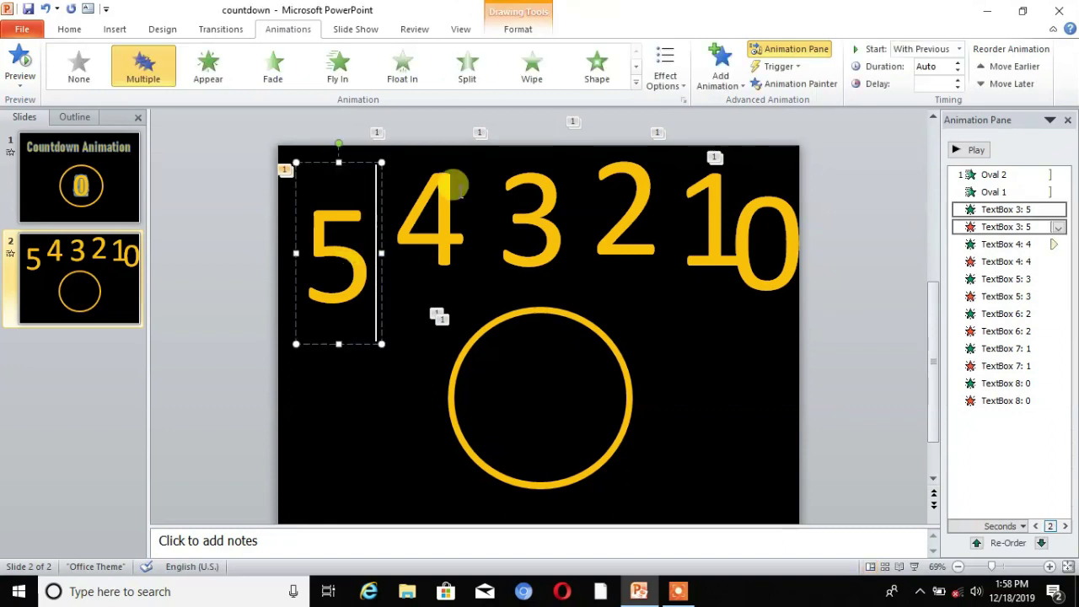
shift+click(428, 245)
shift+click(531, 240)
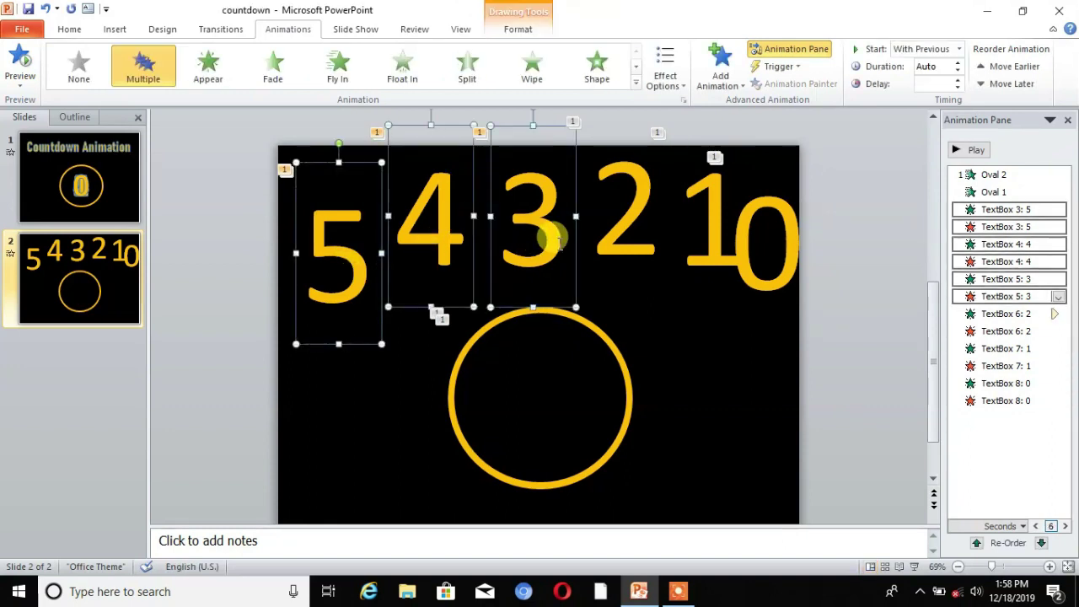
shift+click(638, 234)
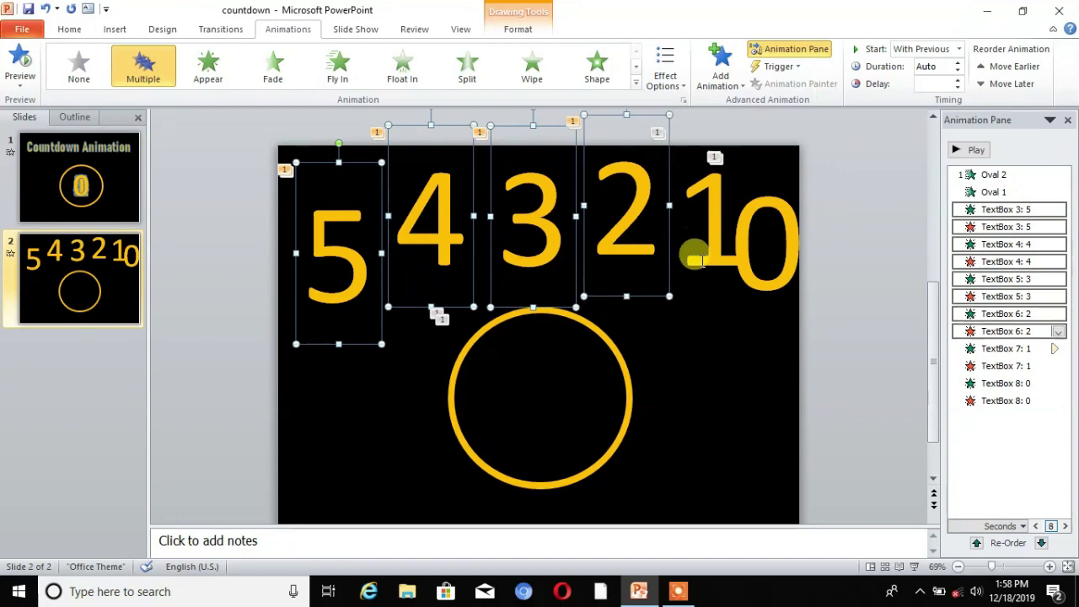
shift+click(699, 253)
shift+click(768, 283)
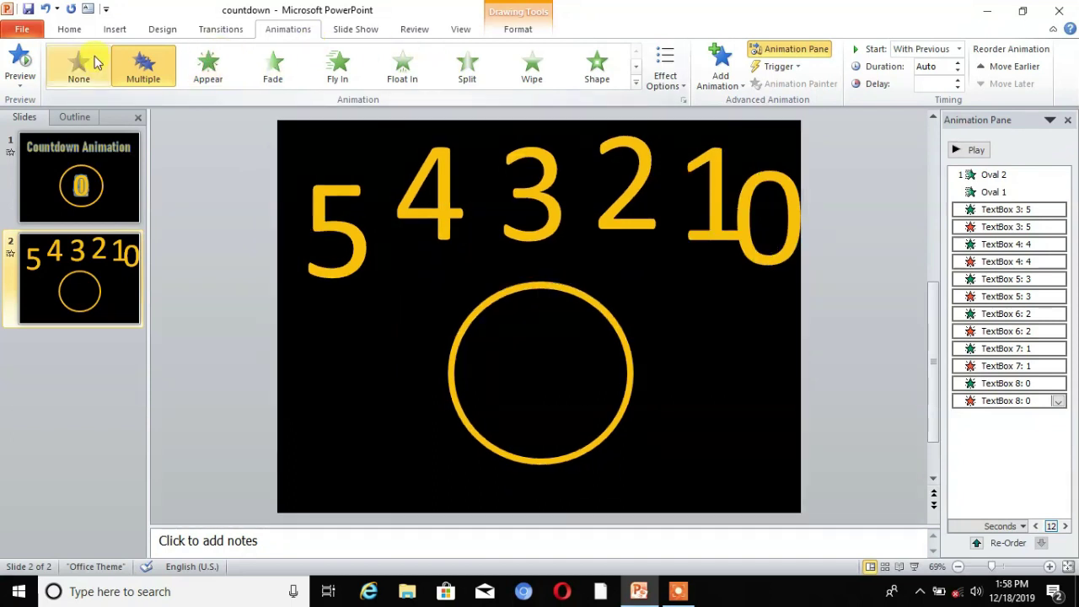
click(518, 31)
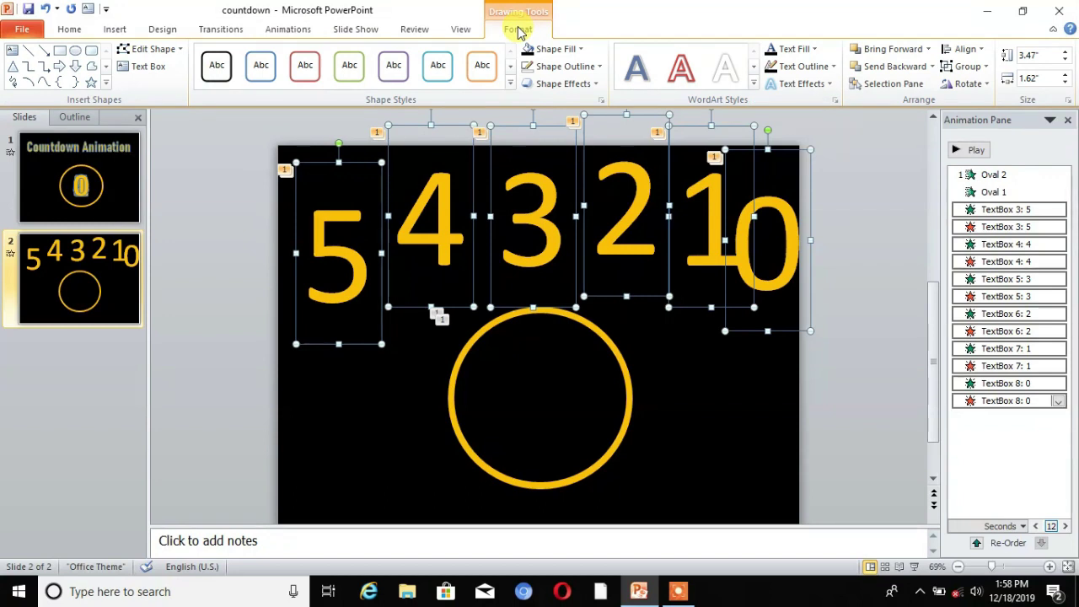
click(966, 49)
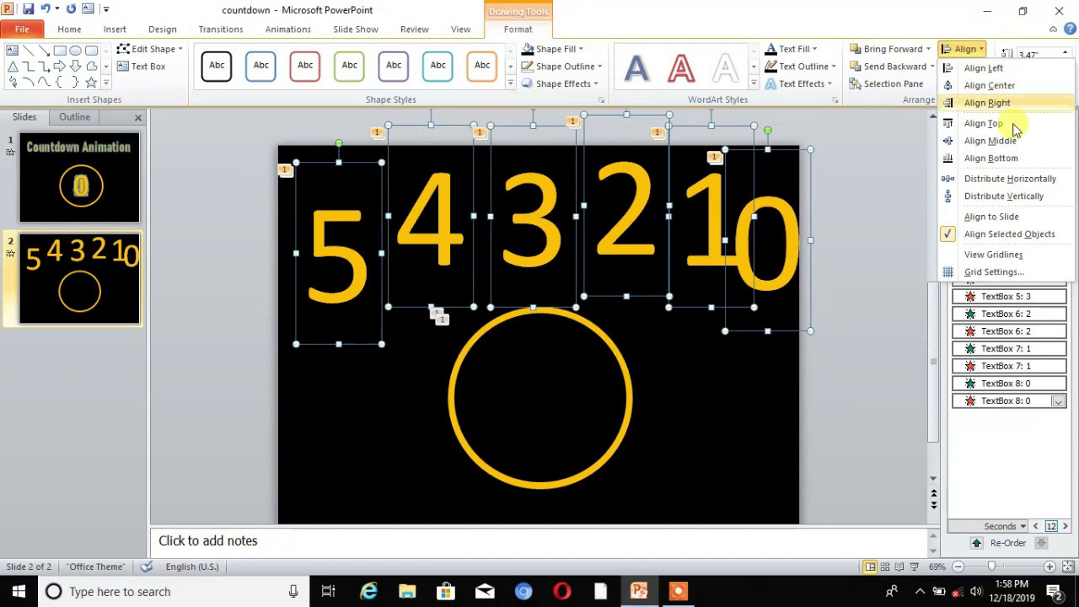
click(992, 85)
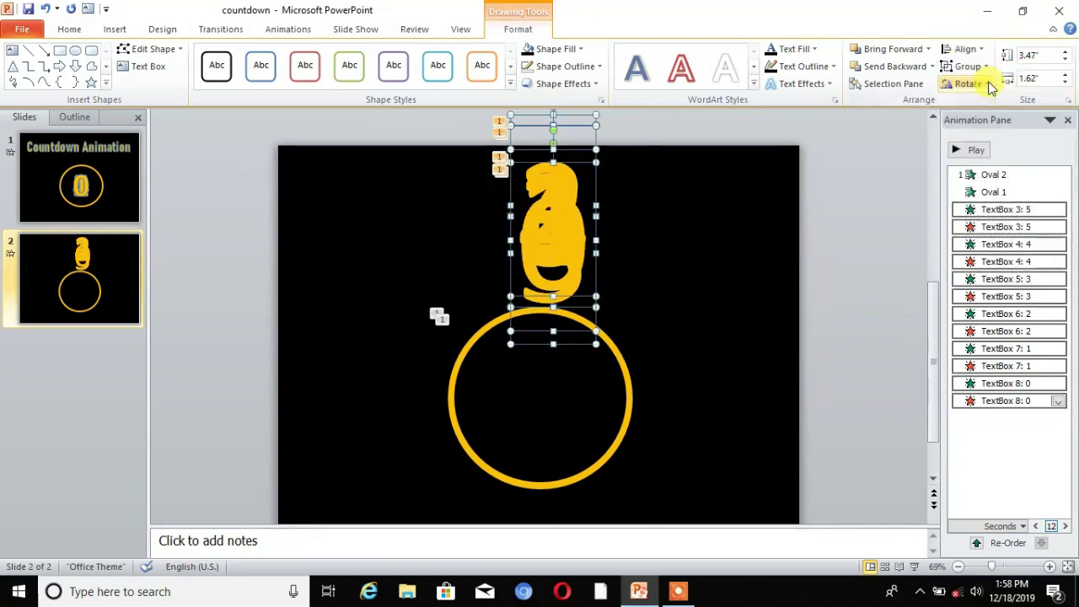
click(981, 49)
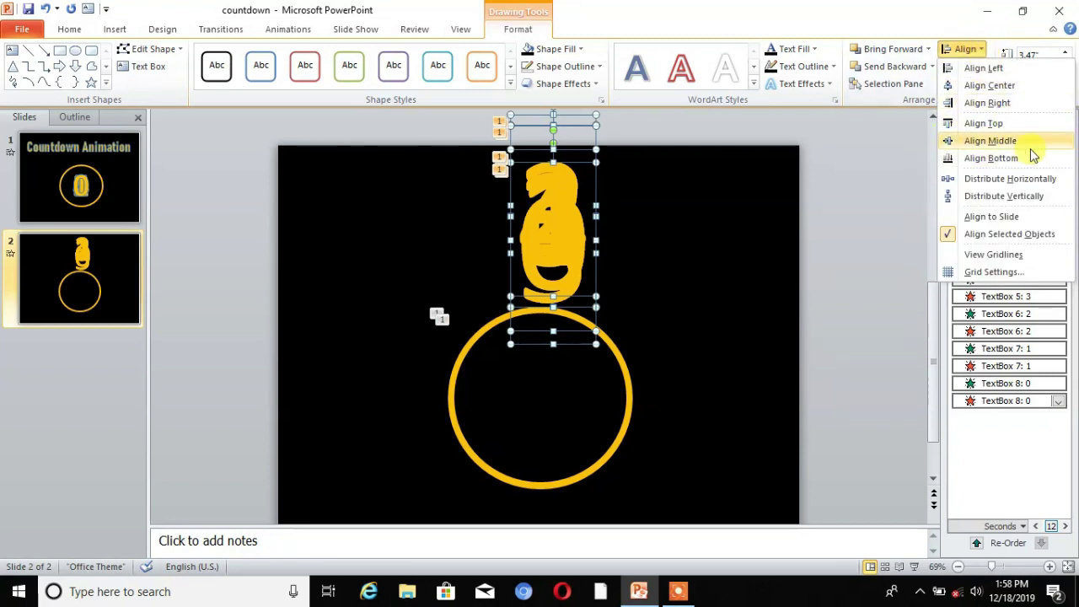
click(983, 144)
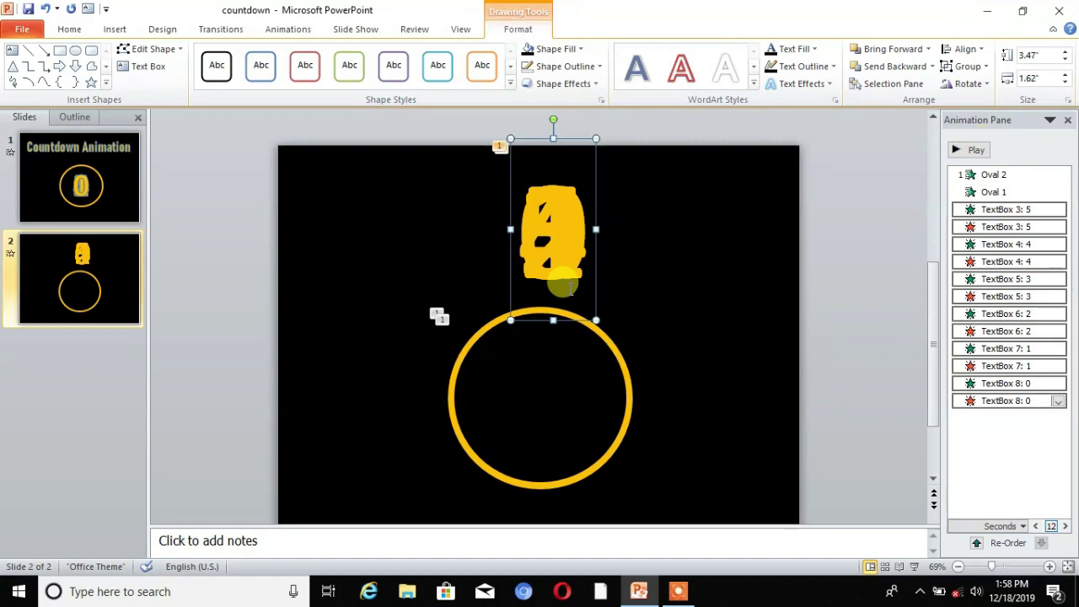
- Move the stacked numbers into the centre of the orange ring
drag(588, 284, 578, 461)
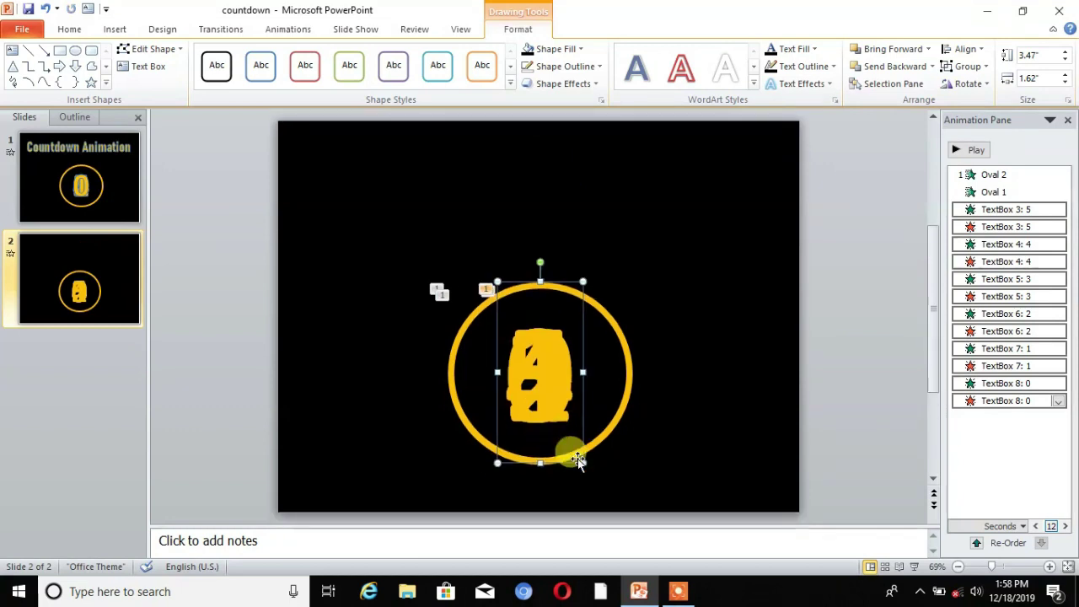
drag(566, 279, 564, 278)
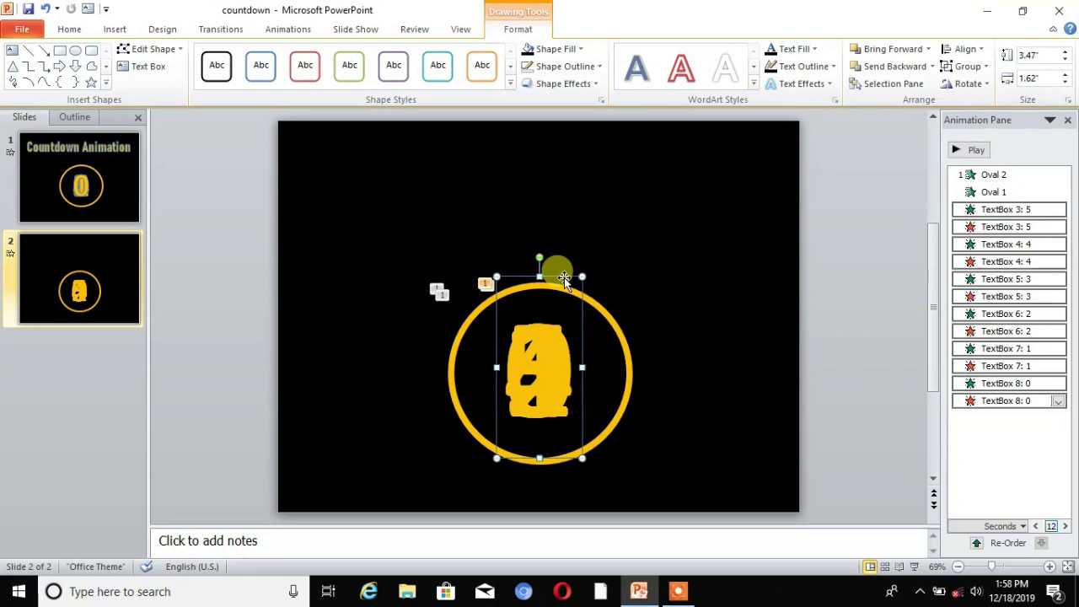
click(653, 358)
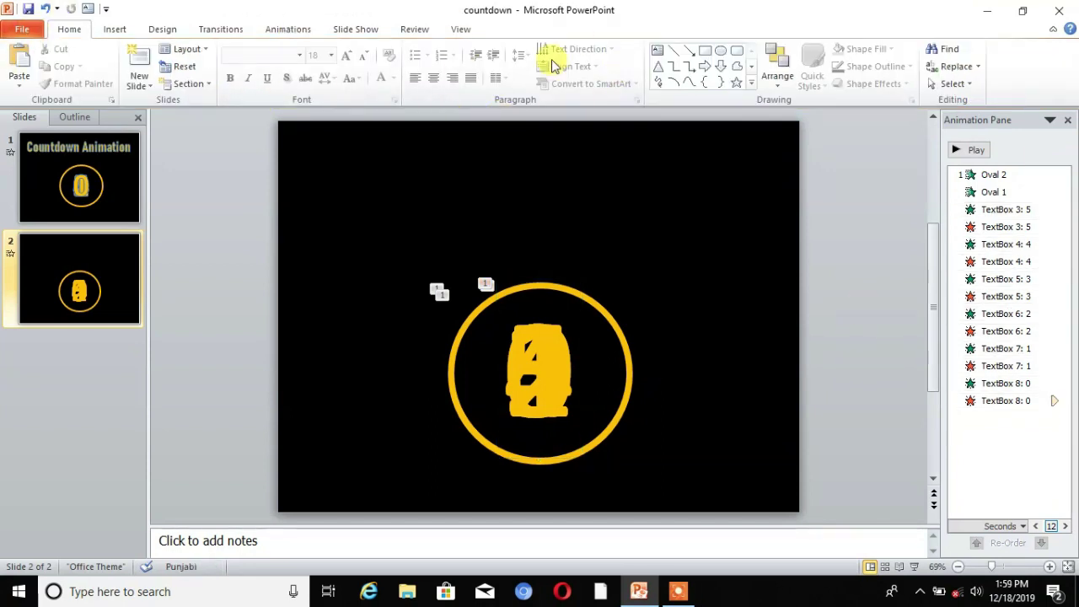
- Preview the countdown slide's animations to check the ring and the number sequence
click(158, 30)
click(288, 34)
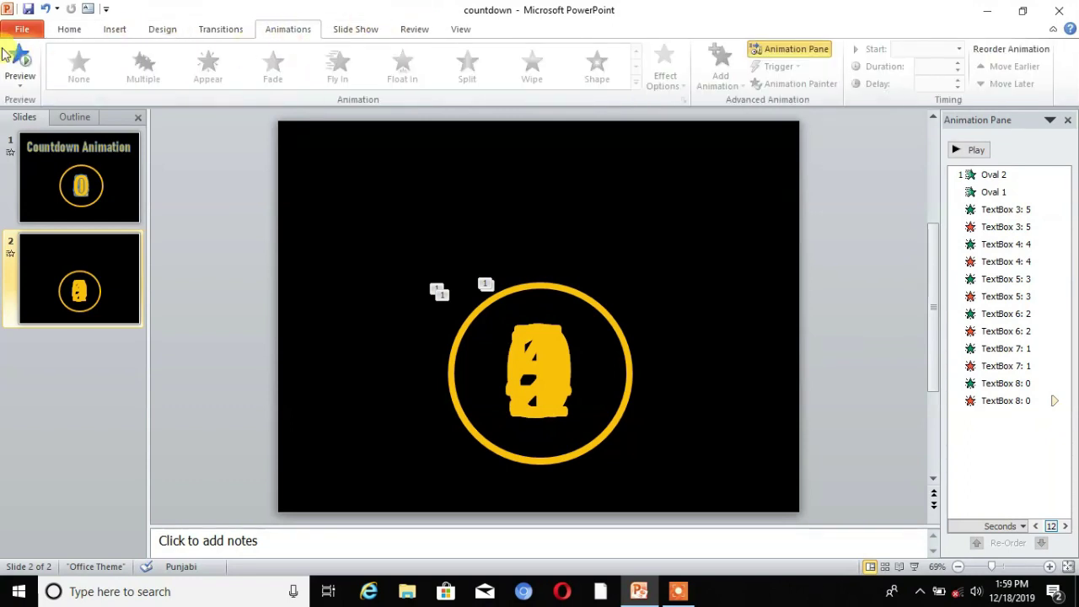
click(28, 61)
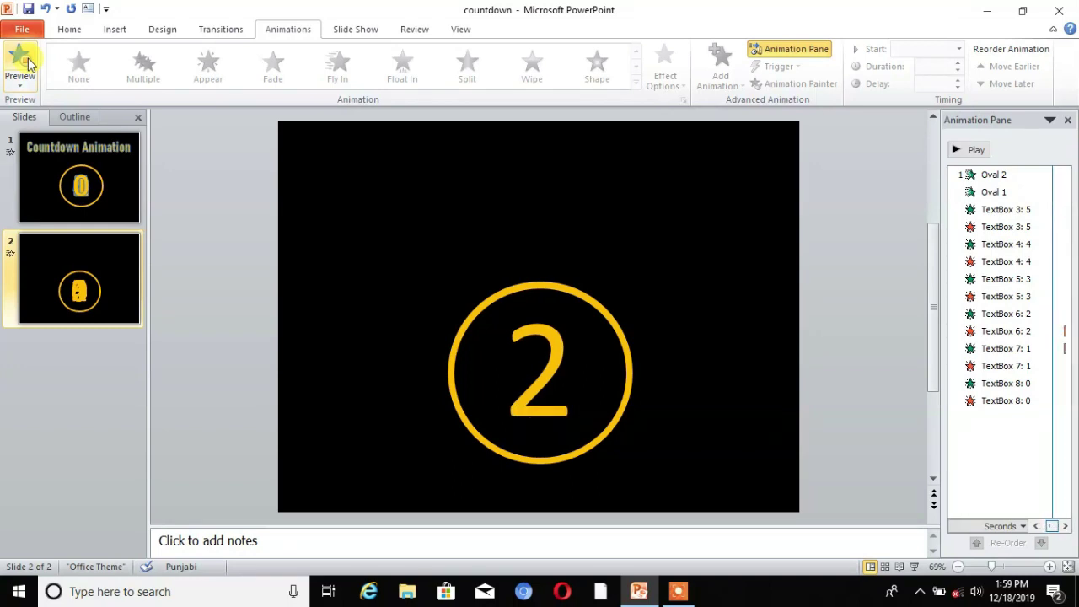
click(20, 60)
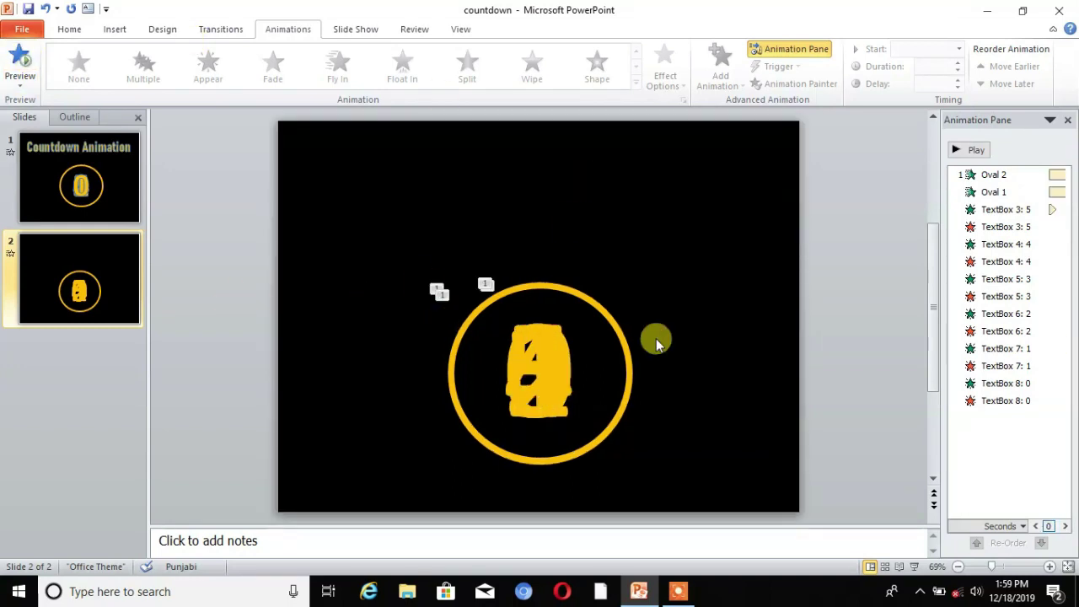
- Set a repeat count for the Wheel animation of both ring ovals and preview the slide's animations
click(588, 297)
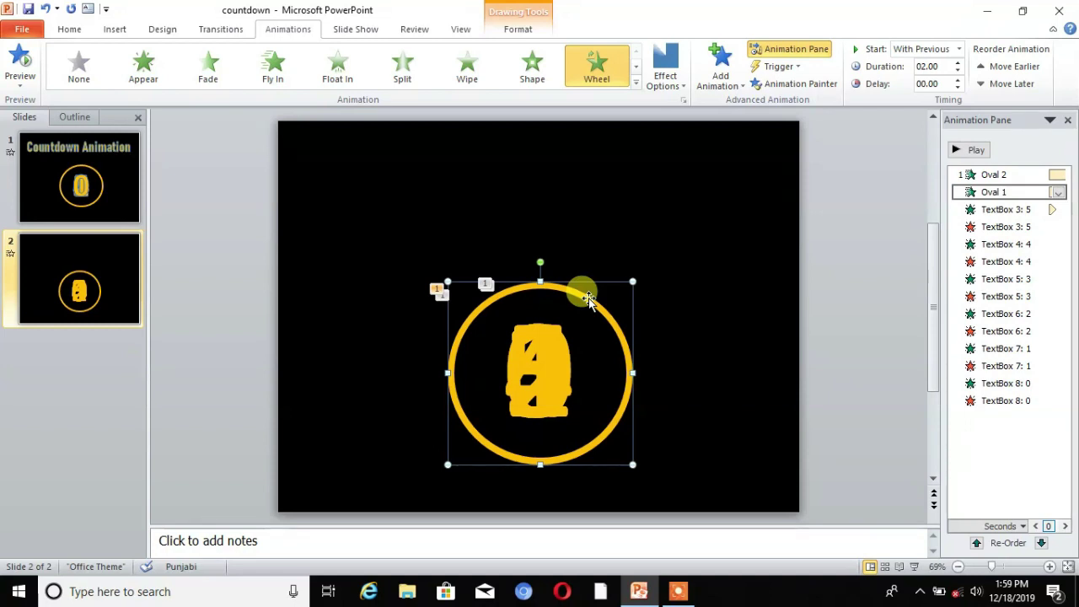
shift+click(593, 312)
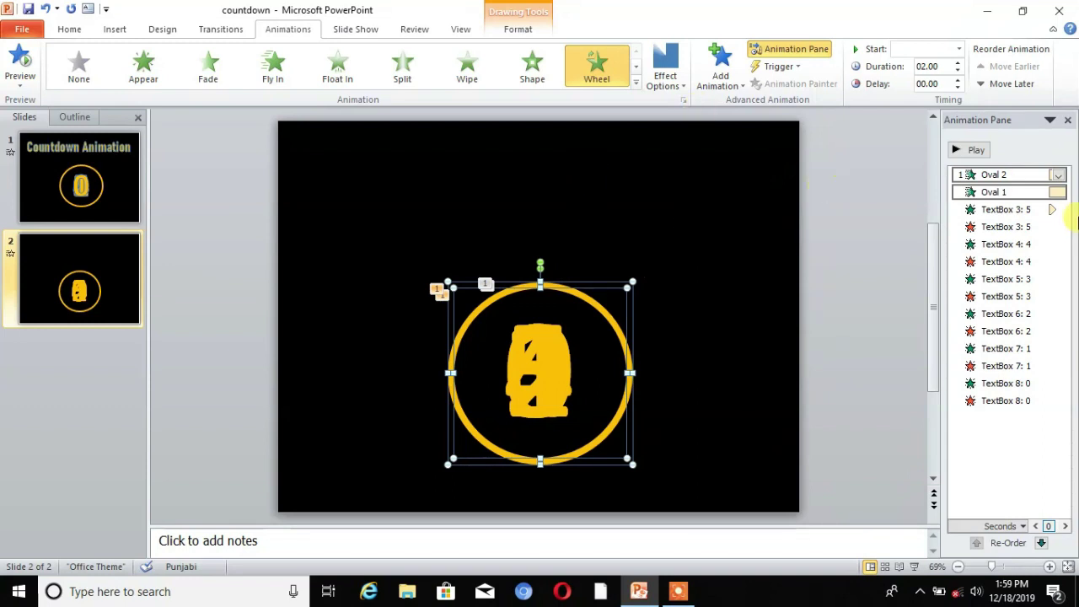
click(1059, 175)
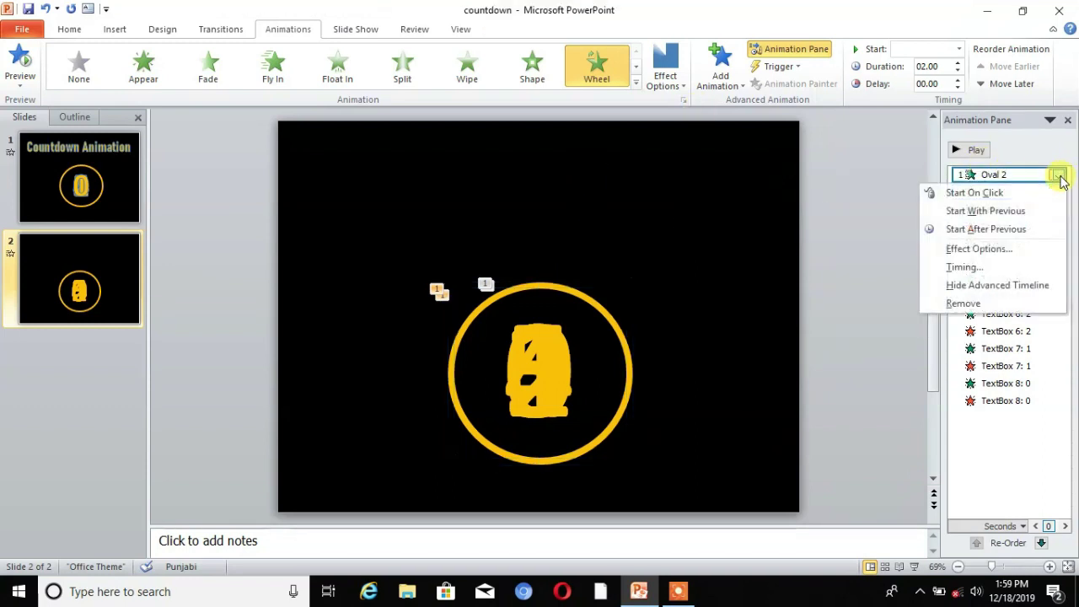
click(965, 268)
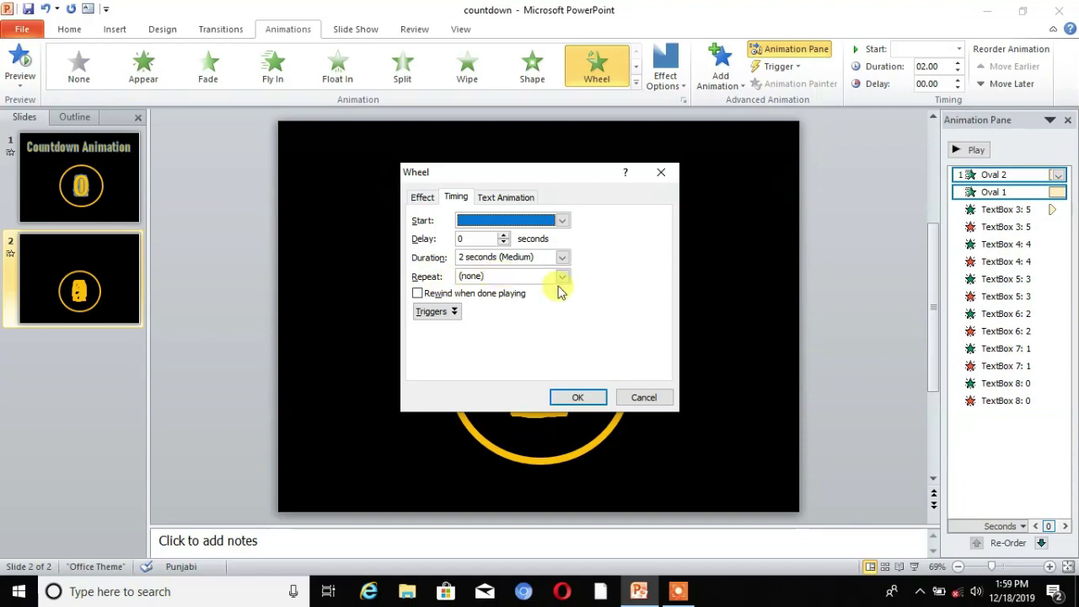
click(491, 276)
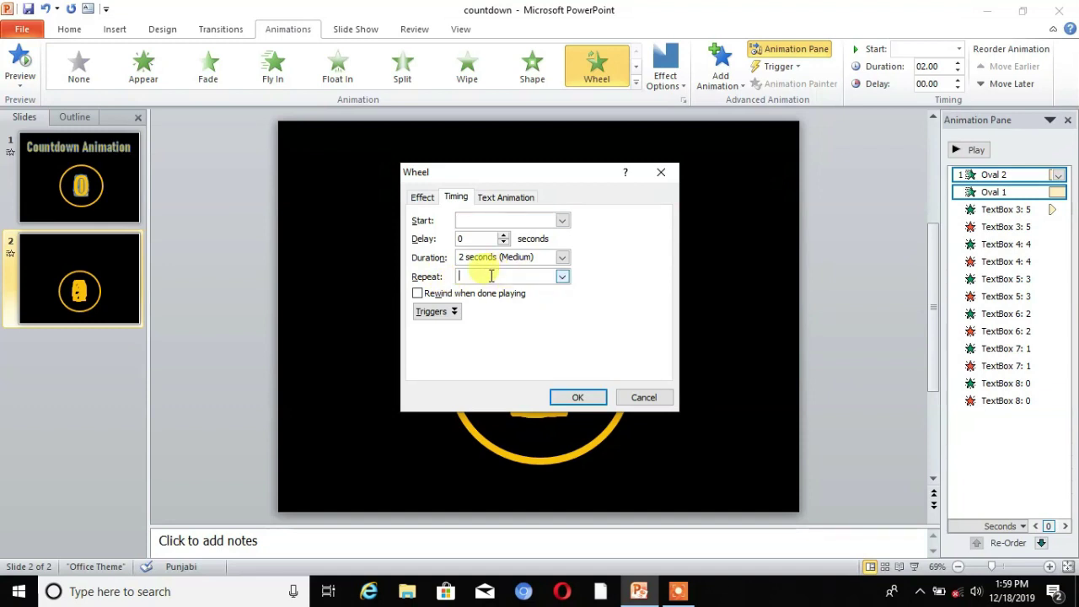
click(582, 398)
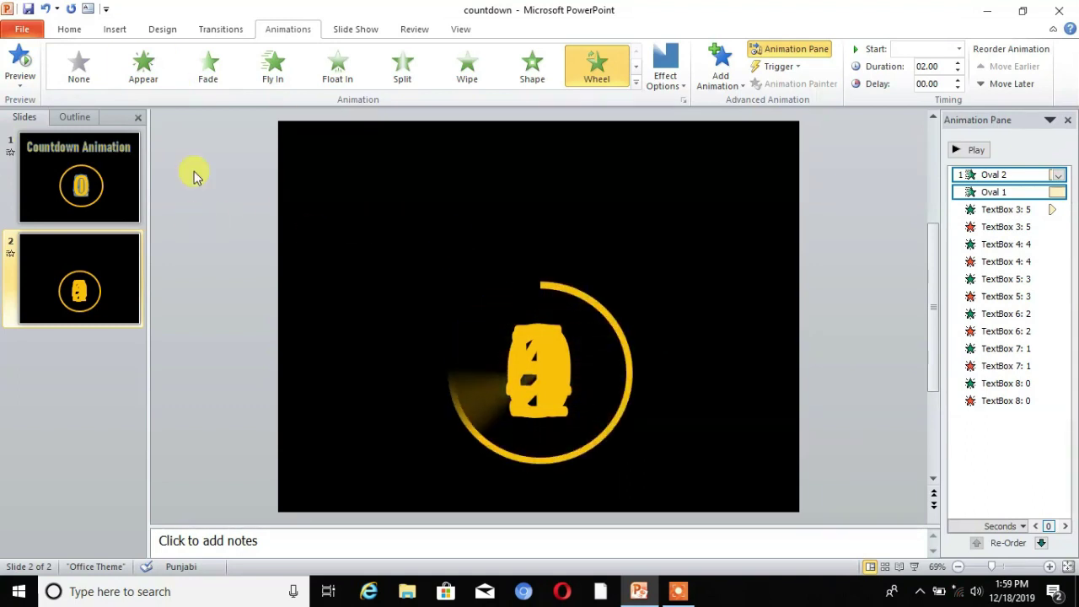
click(26, 67)
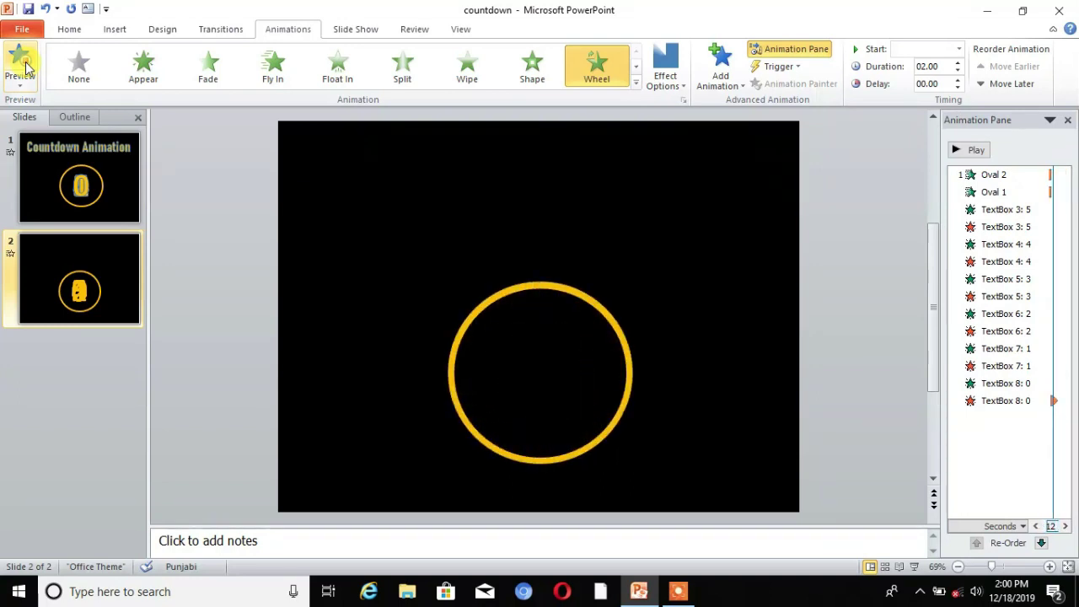
click(335, 183)
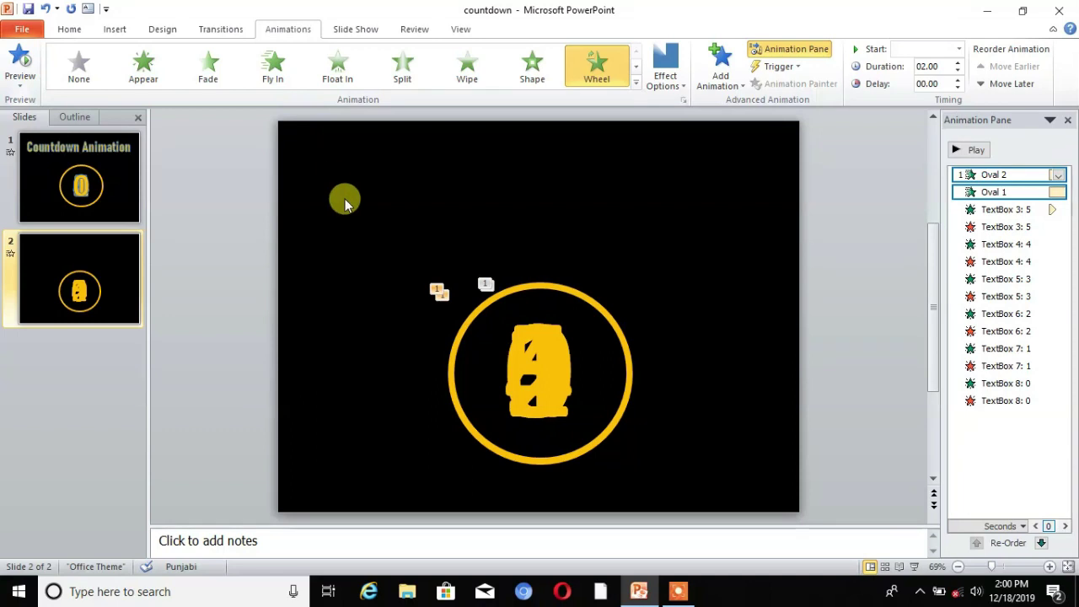
- Insert a WordArt text box in the solid blue gradient style and move it above the orange ring
click(115, 31)
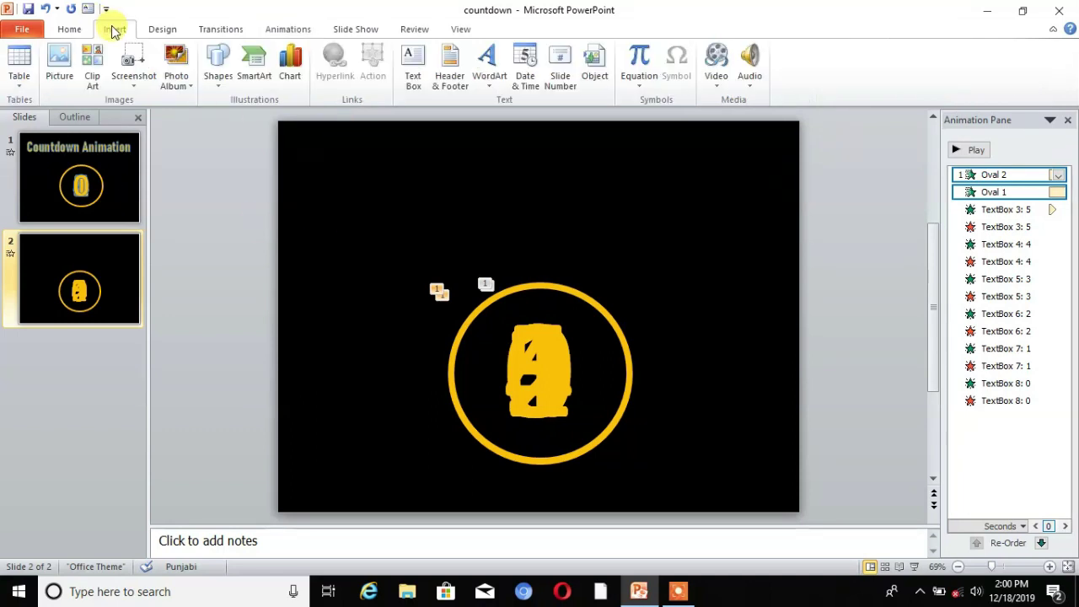
click(493, 93)
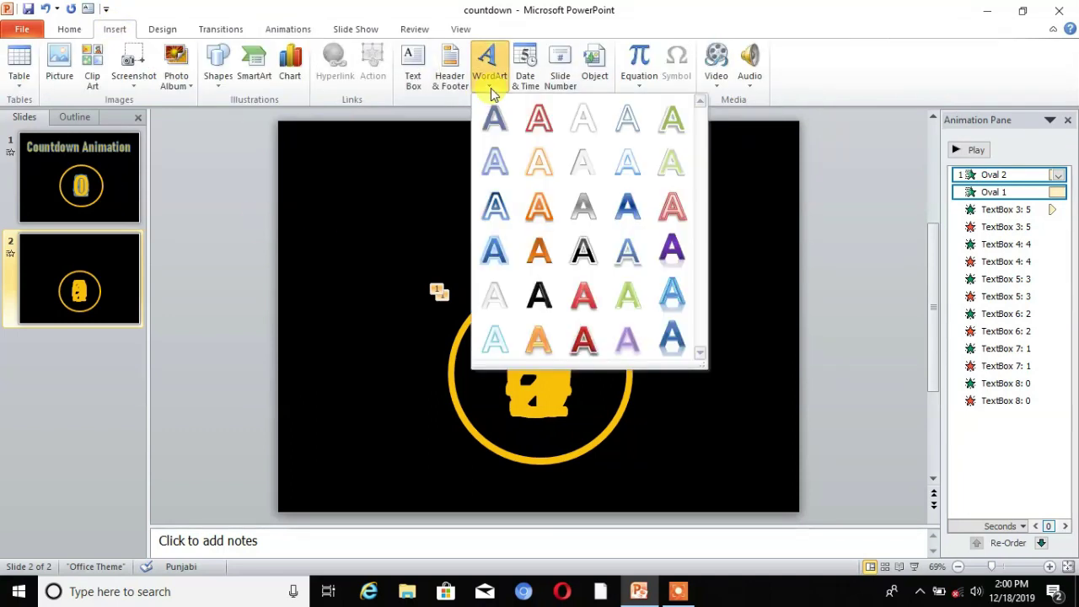
click(627, 217)
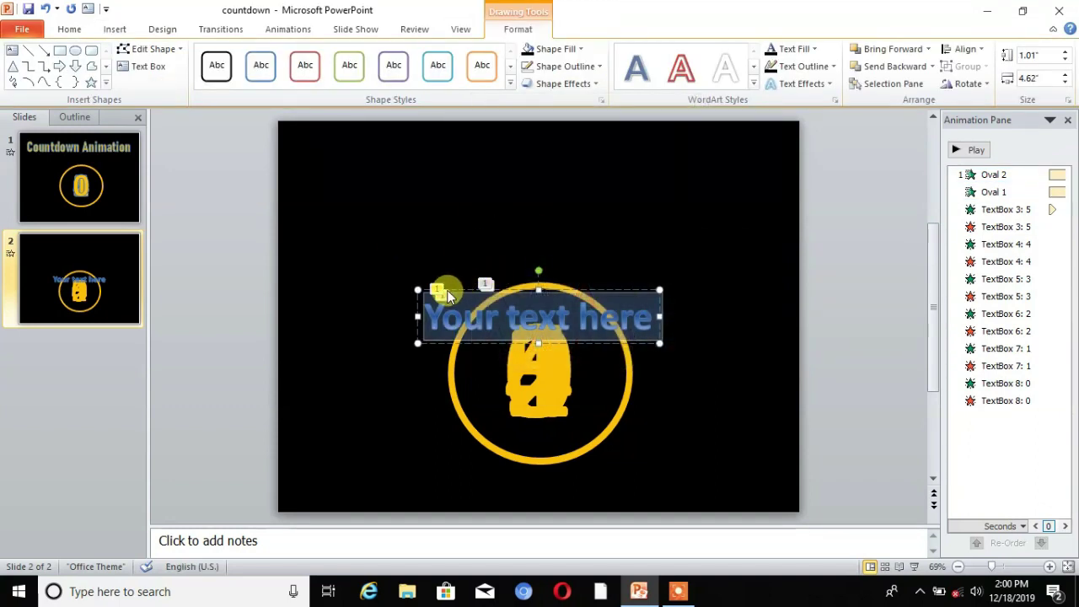
drag(451, 288, 428, 162)
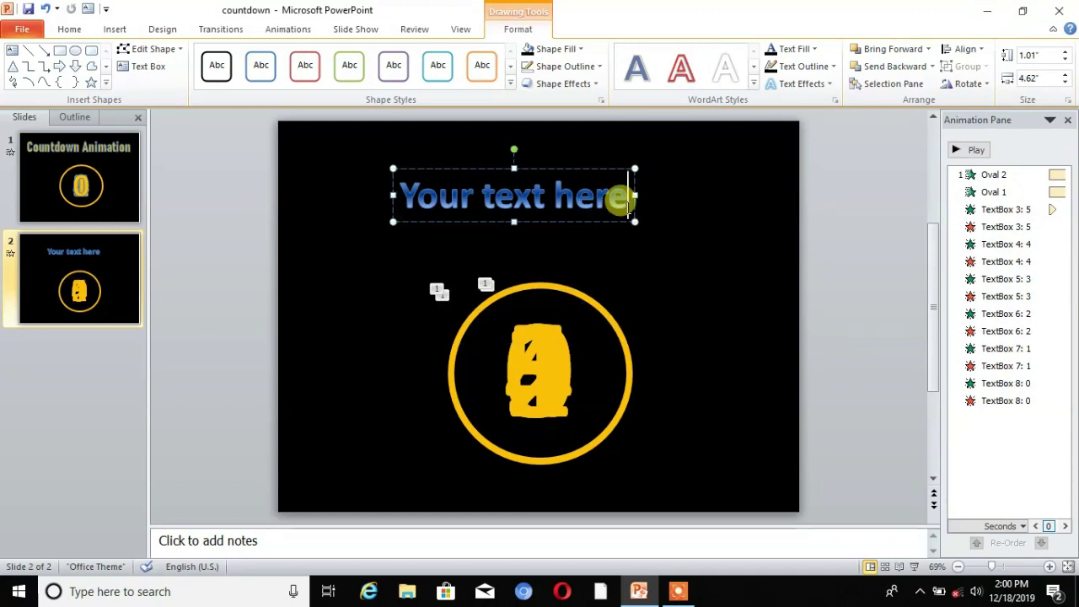
- Replace the WordArt placeholder text with "Countdown Timer"
key(BackSpace)
key(BackSpace)
key(BackSpace)
key(BackSpace)
key(BackSpace)
key(BackSpace)
key(BackSpace)
key(BackSpace)
key(BackSpace)
key(BackSpace)
key(BackSpace)
key(BackSpace)
key(BackSpace)
key(BackSpace)
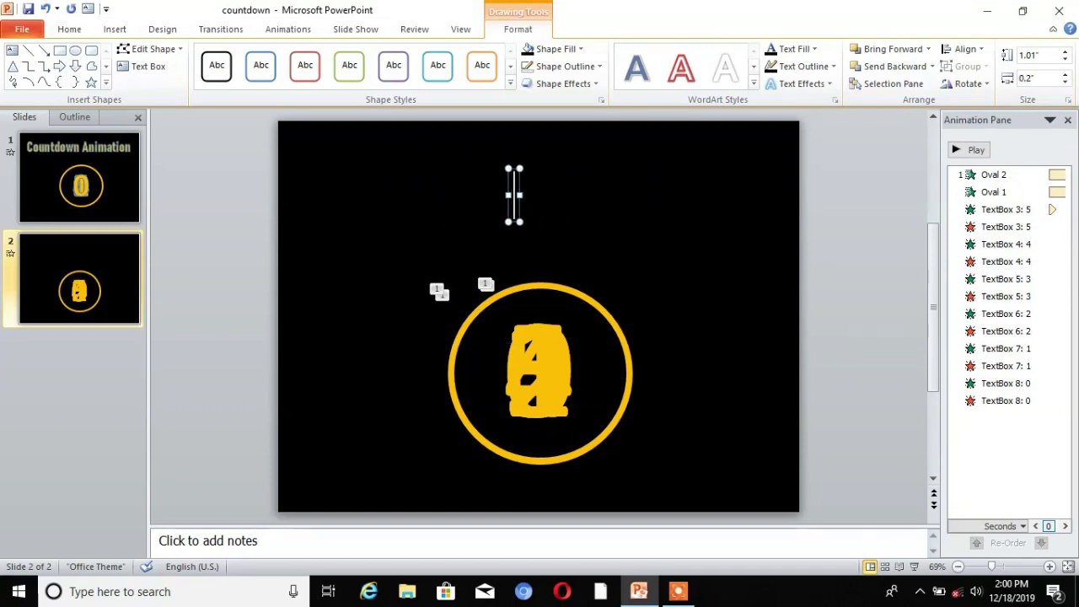
text(Count)
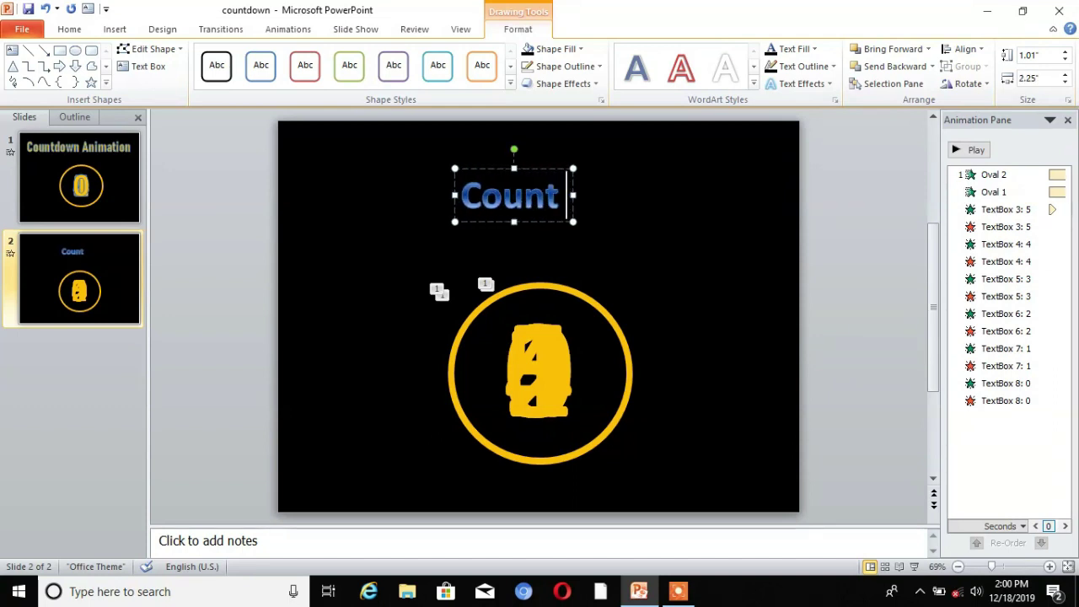
key(BackSpace)
text(d)
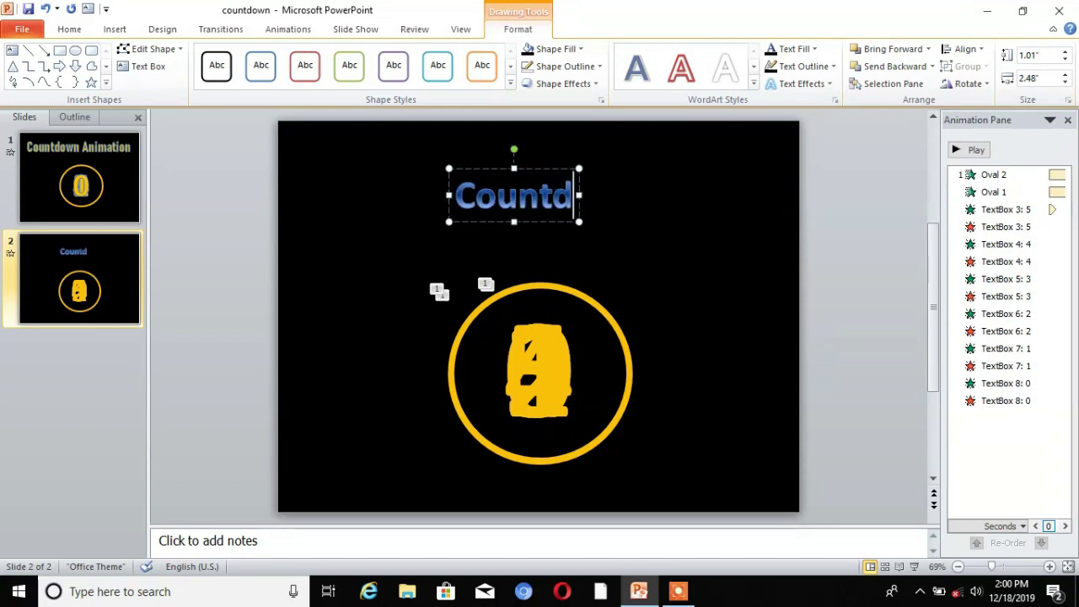
text(own Timer)
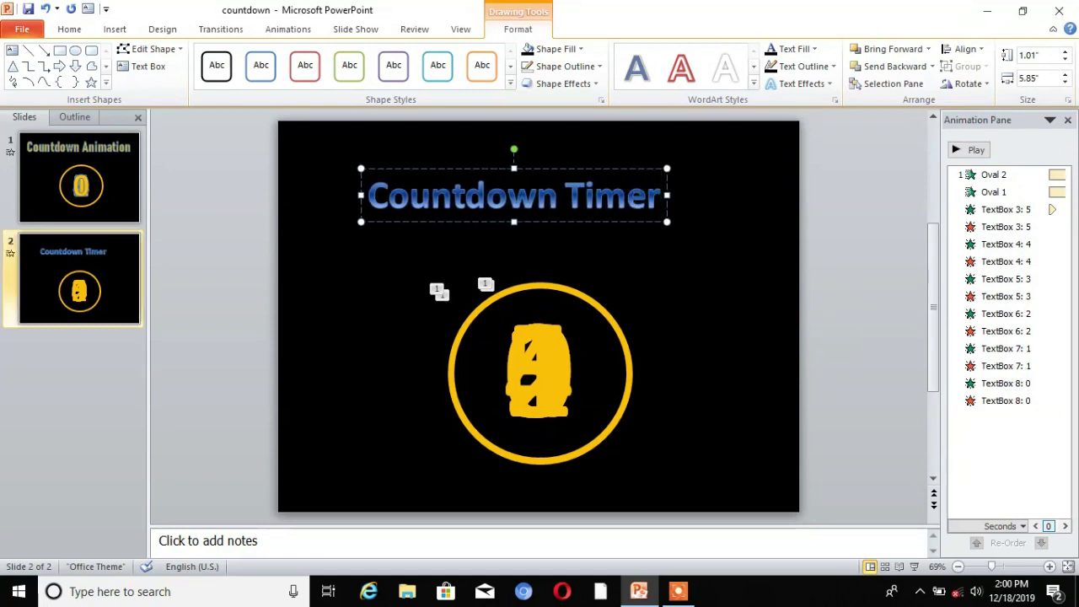
- Apply the orange font colour to the whole "Countdown Timer" title and open its font size choices
key(ctrl+a)
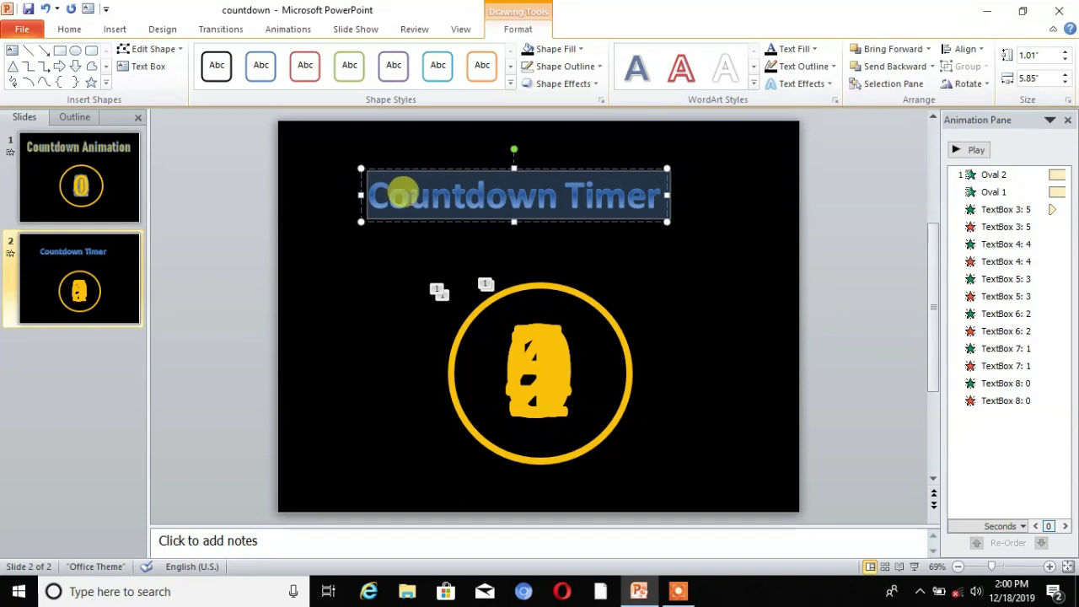
right_click(485, 207)
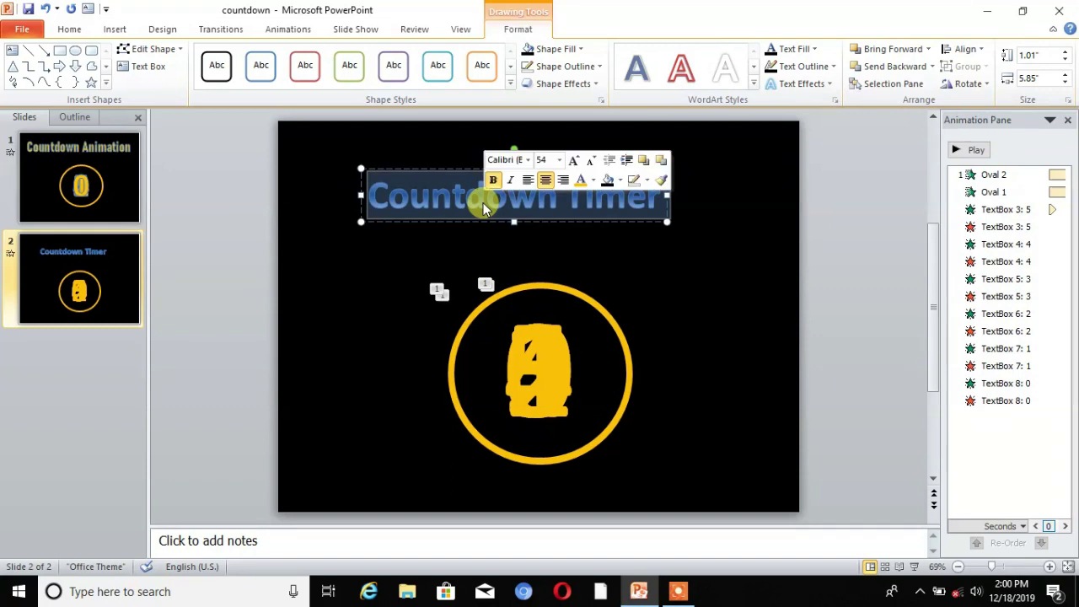
click(581, 187)
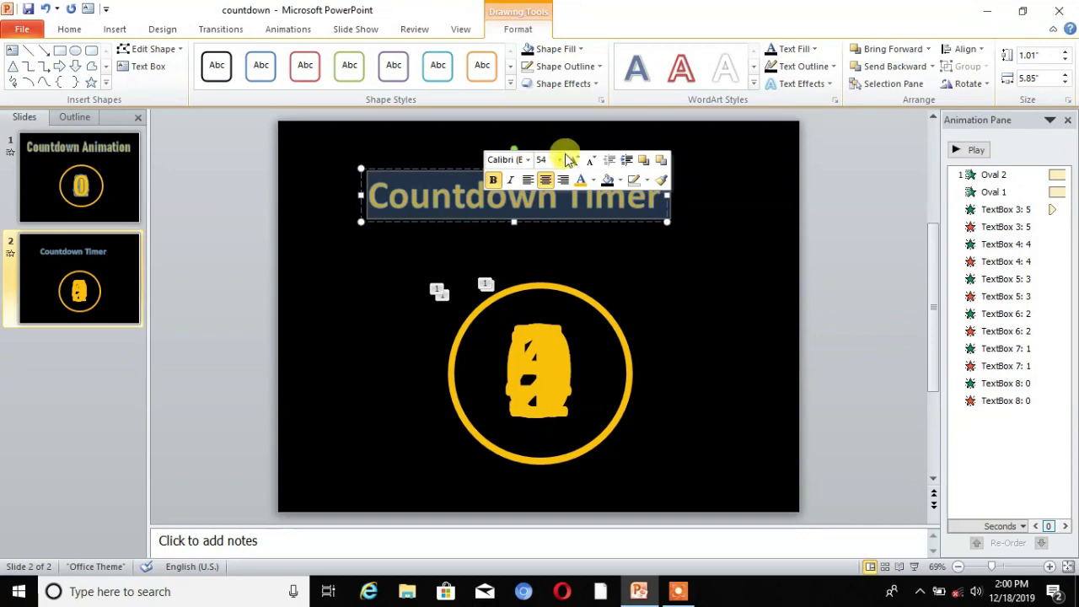
click(561, 160)
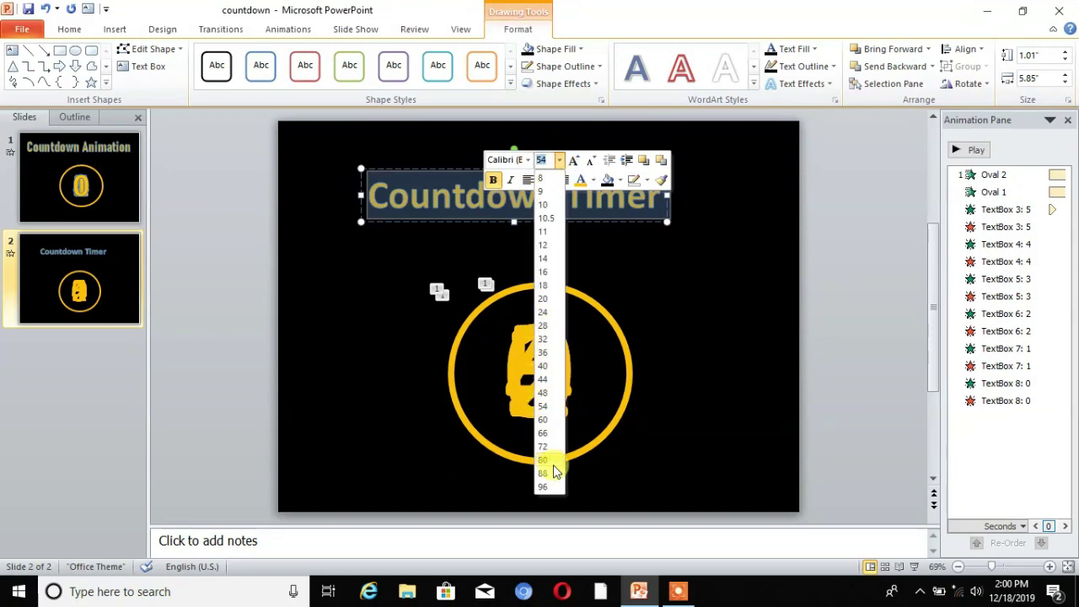